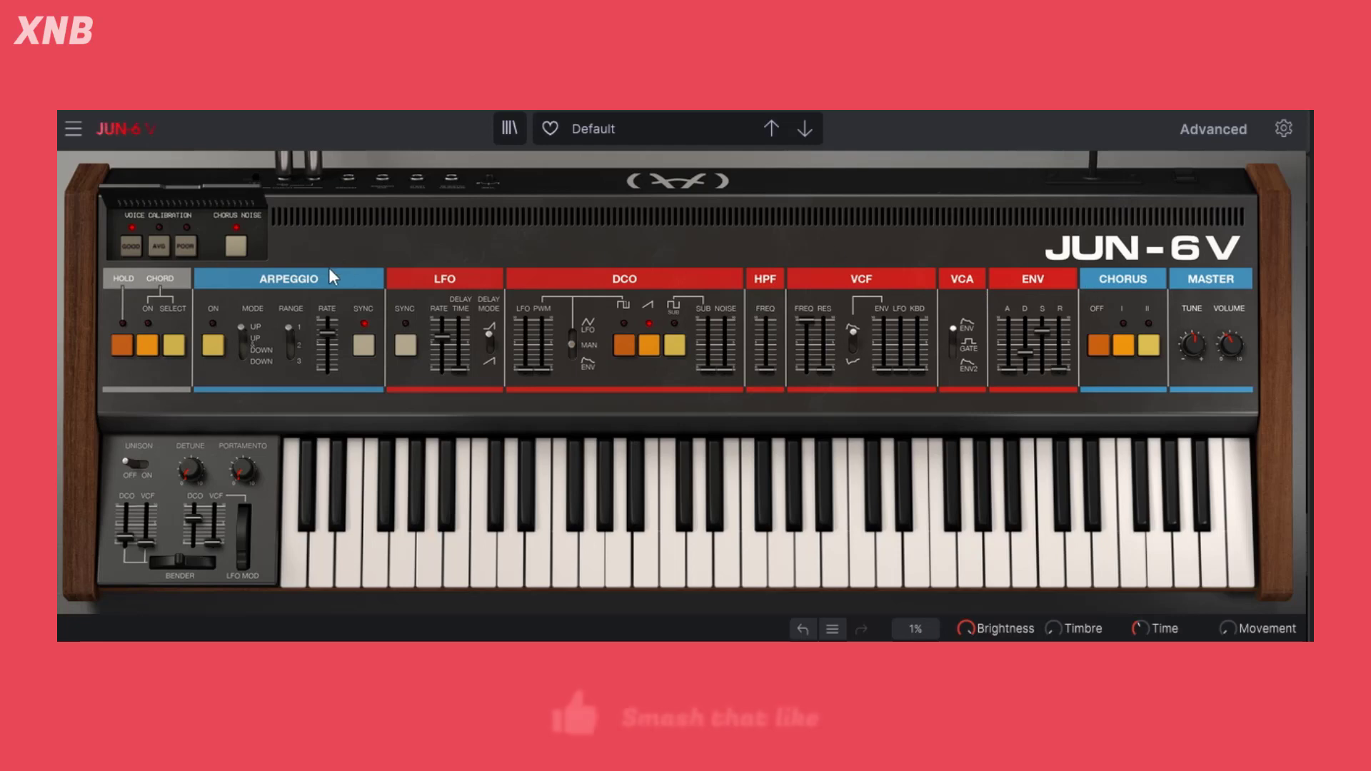
Load the Default preset from the Template category
click(1240, 129)
click(1219, 133)
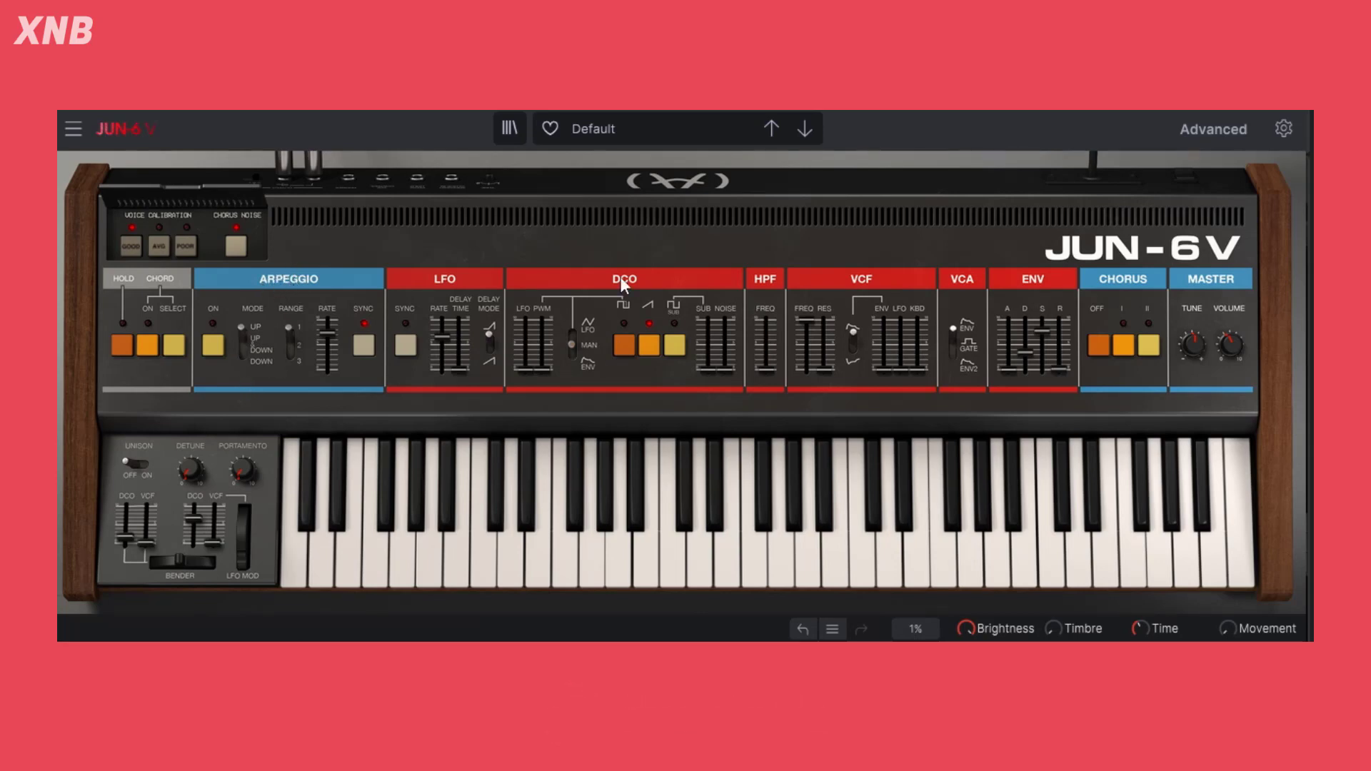
click(671, 125)
mouse_move(730, 392)
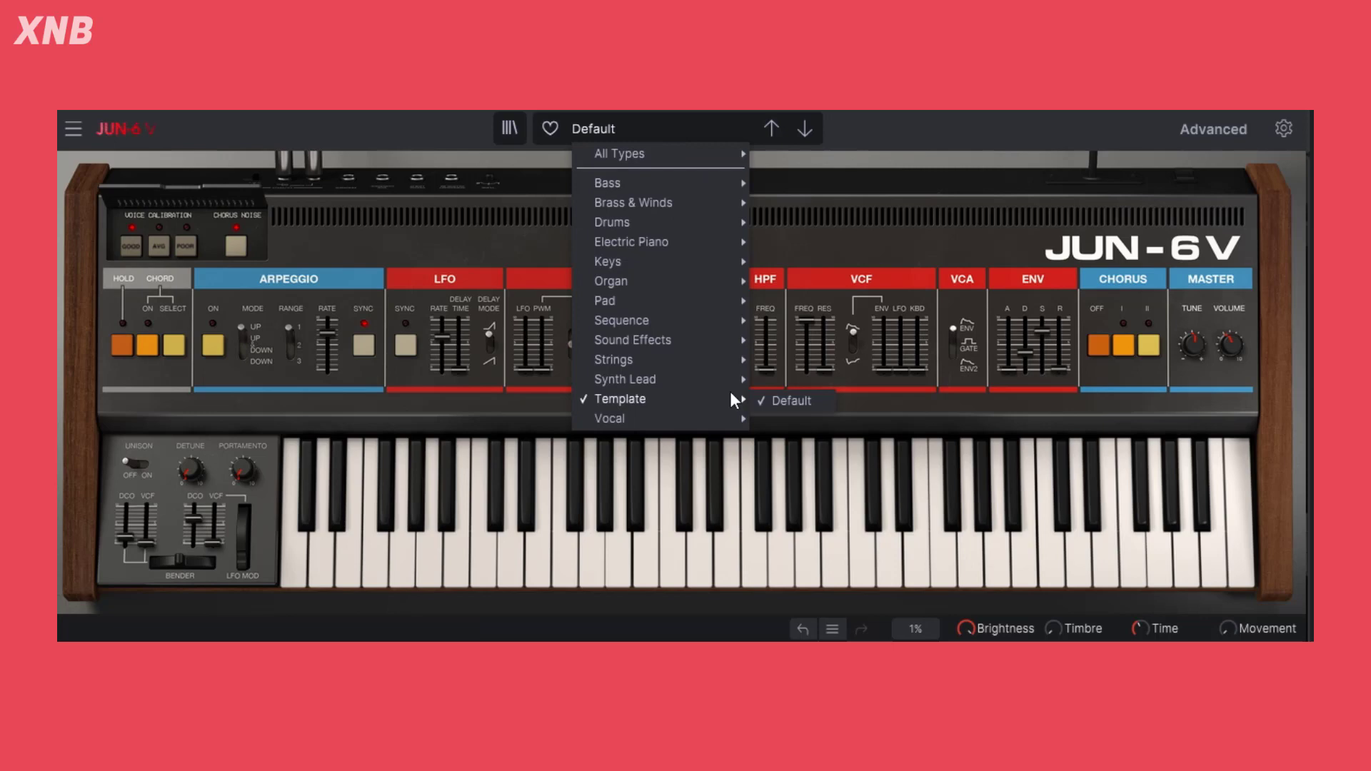
click(793, 402)
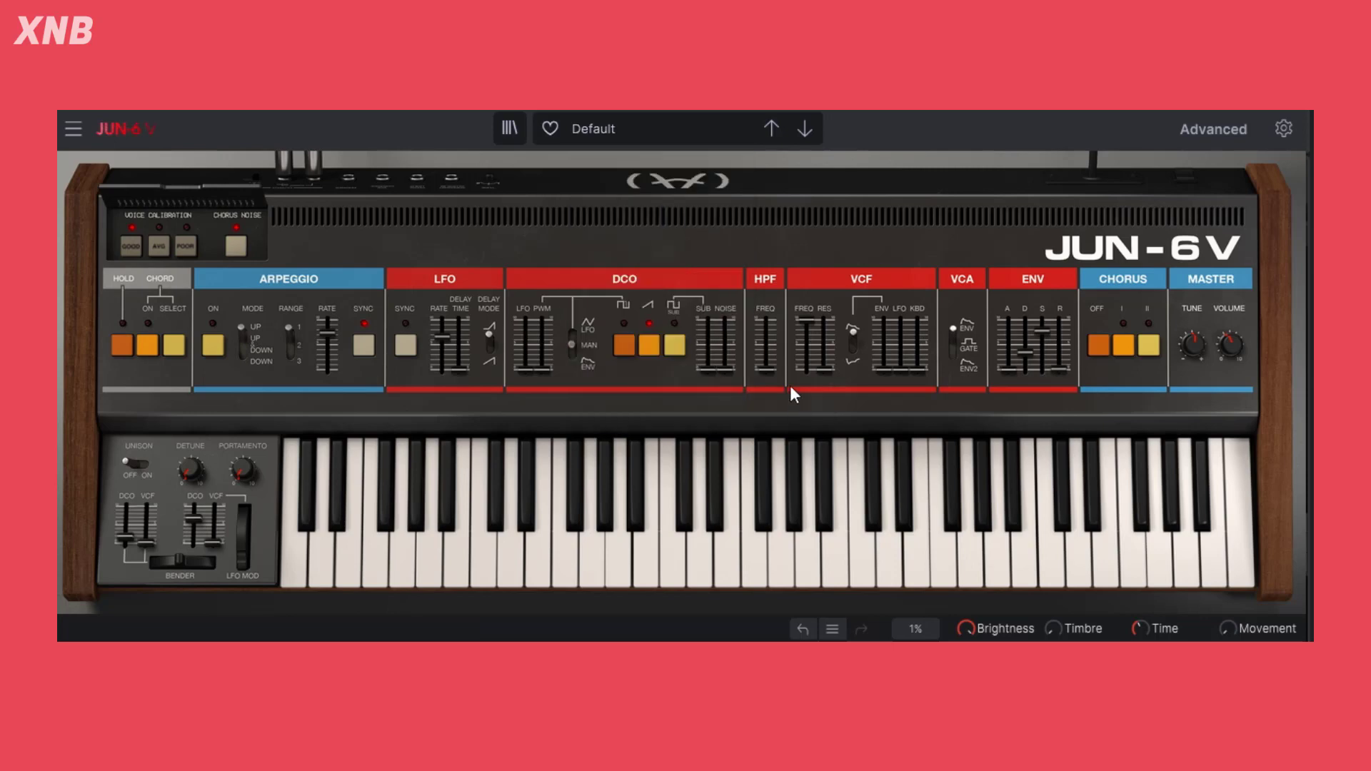
Turn on the arpeggiator and lower the envelope sustain to near its minimum
click(211, 346)
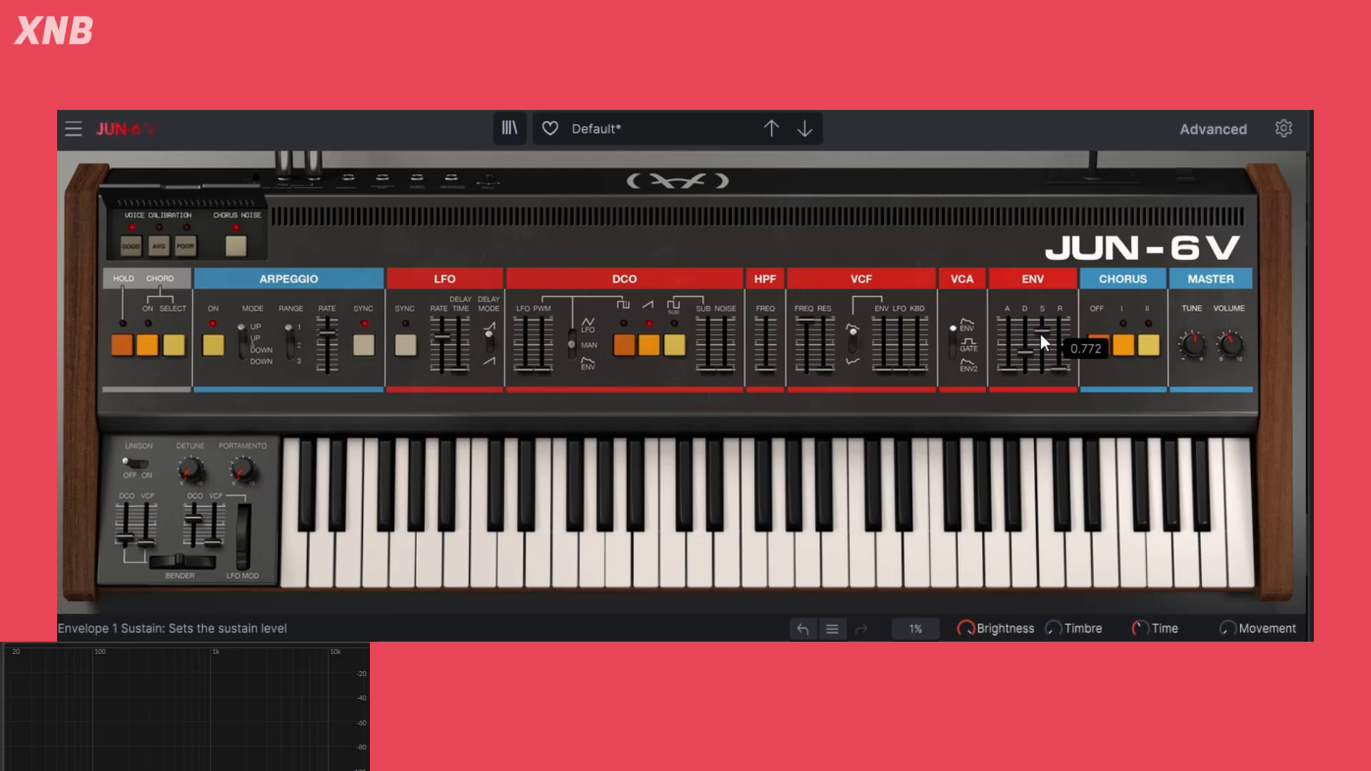
mouse_move(1040, 332)
mouse_down()
mouse_move(1042, 363)
mouse_move(1026, 360)
mouse_move(1042, 368)
mouse_move(1025, 364)
mouse_up()
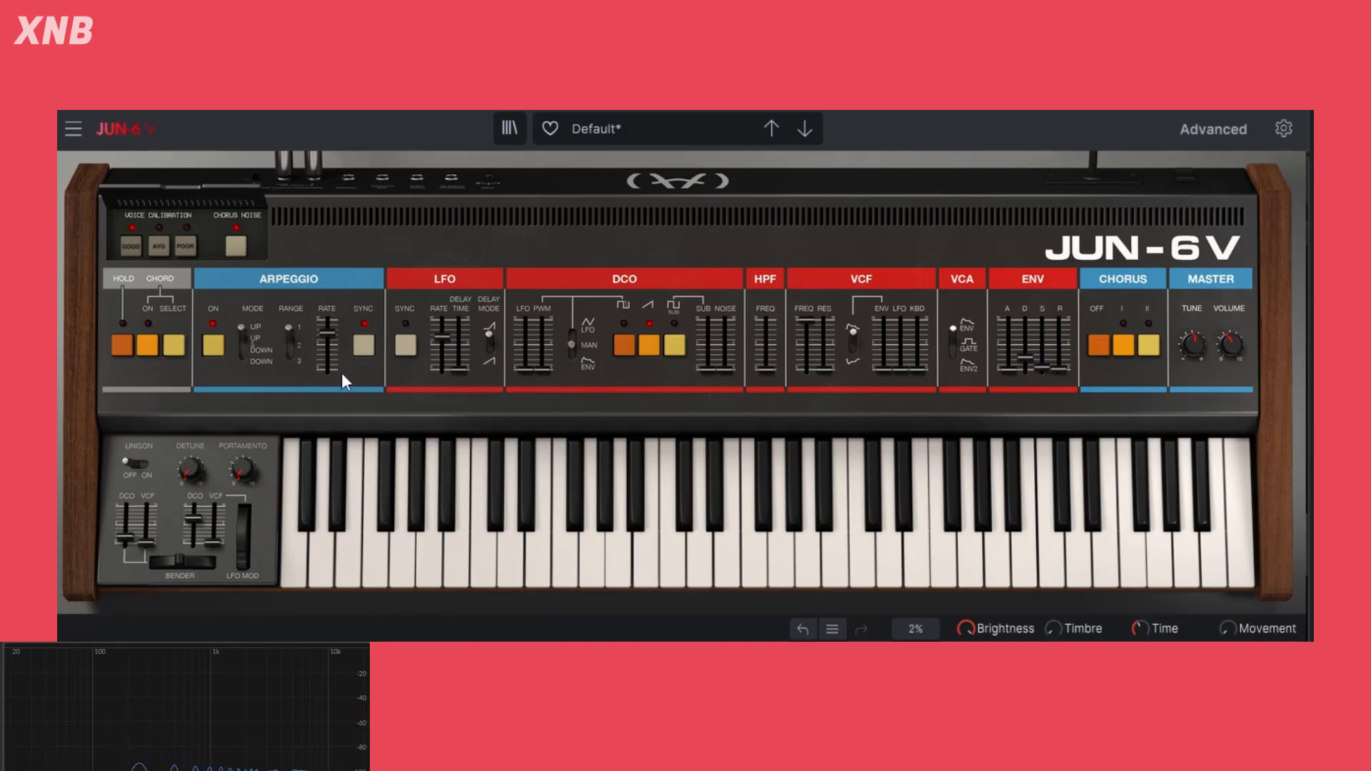
Try different arpeggiator rates with tempo sync off and on, leaving sync enabled
mouse_move(330, 334)
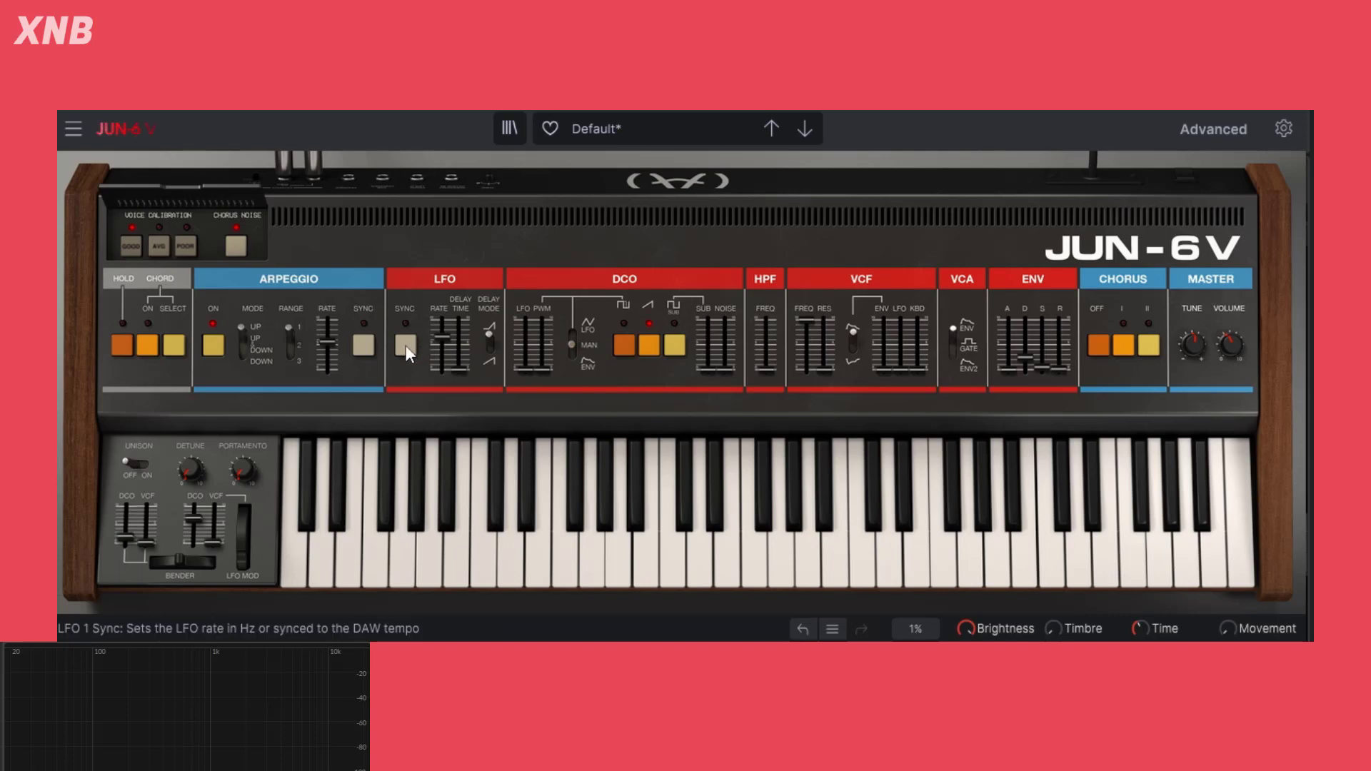
click(361, 350)
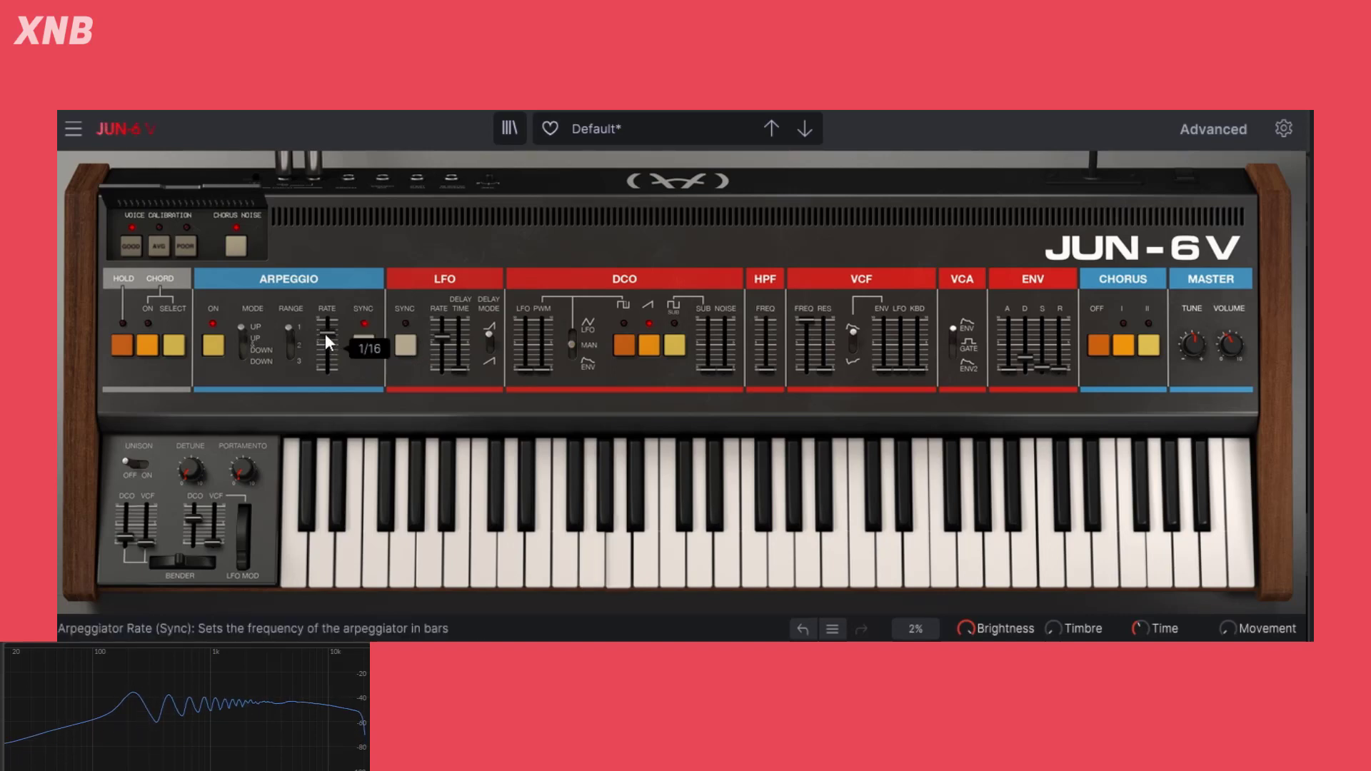
drag(325, 333, 327, 342)
click(373, 349)
click(362, 345)
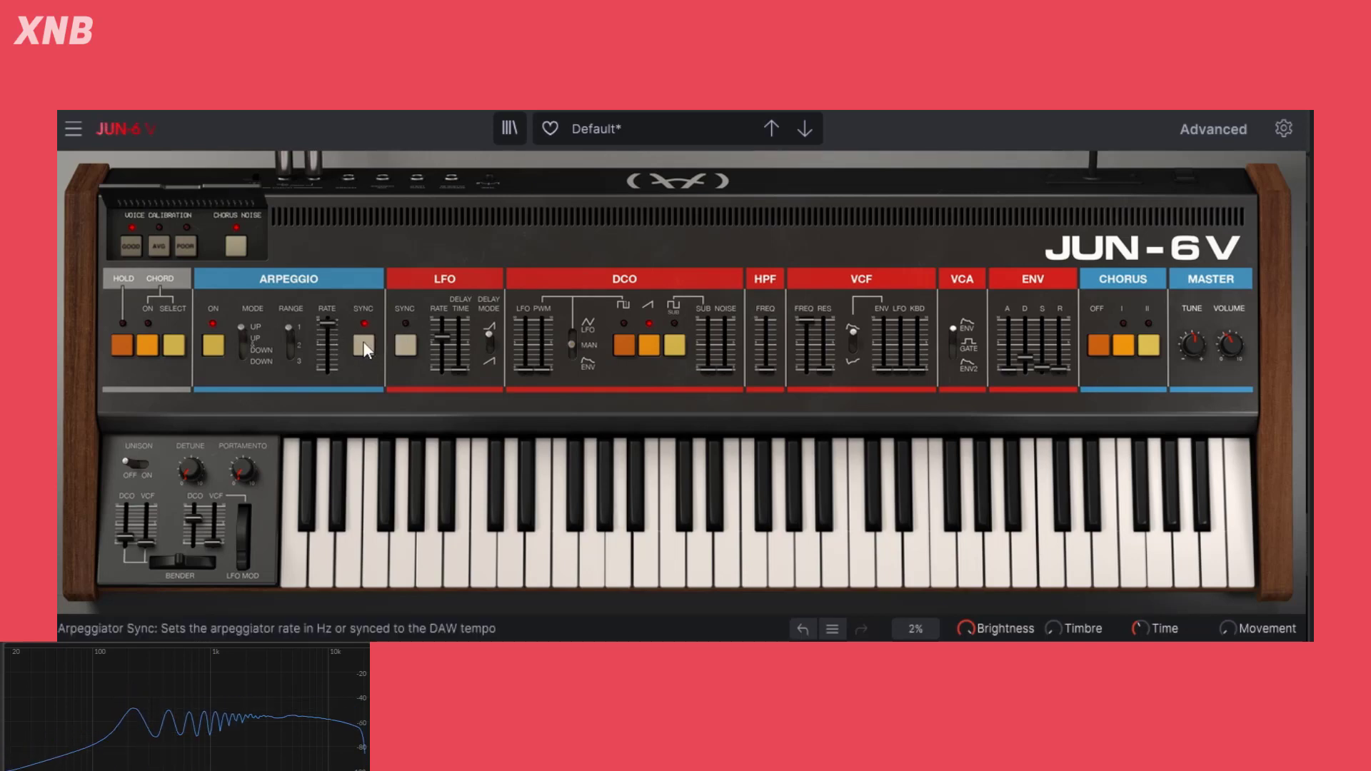
Lower the VCF frequency slightly and reduce the arpeggiator rate from its maximum
mouse_move(438, 339)
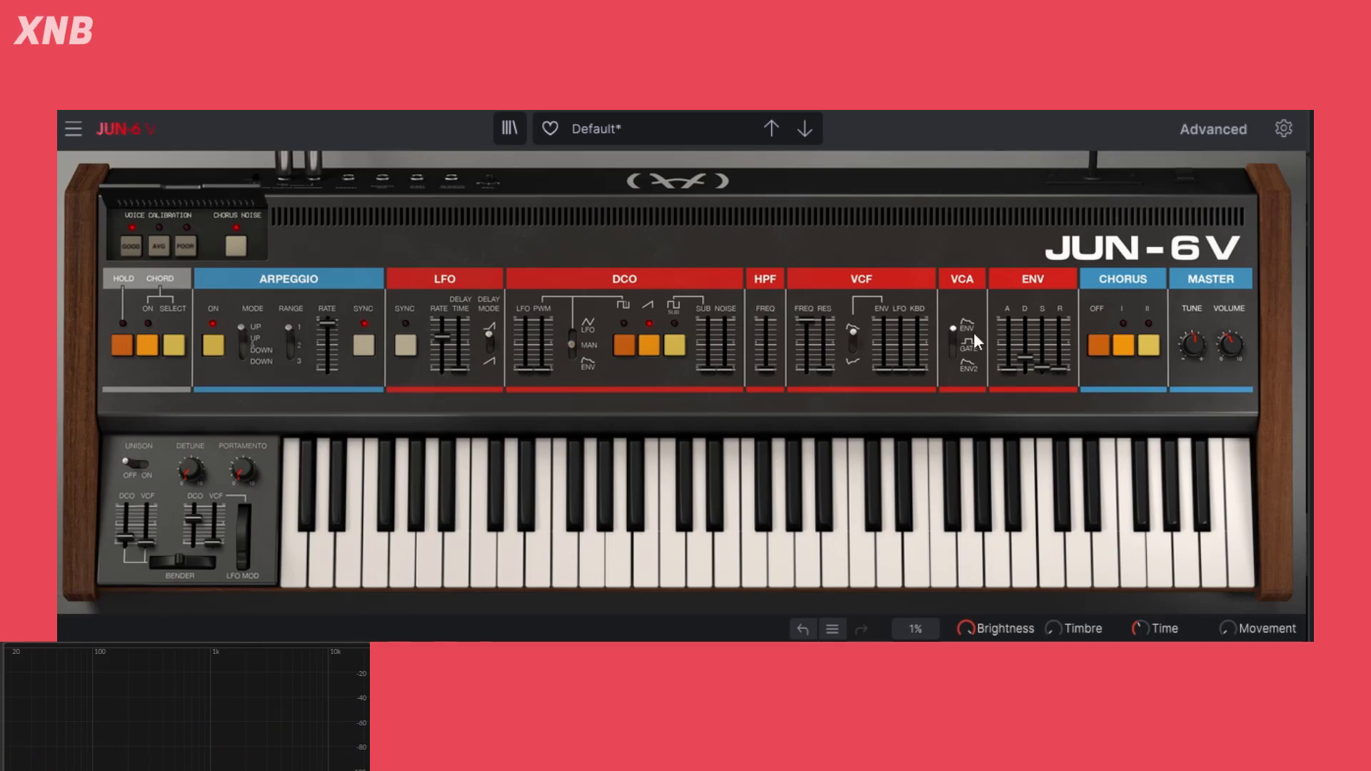
drag(803, 323, 804, 329)
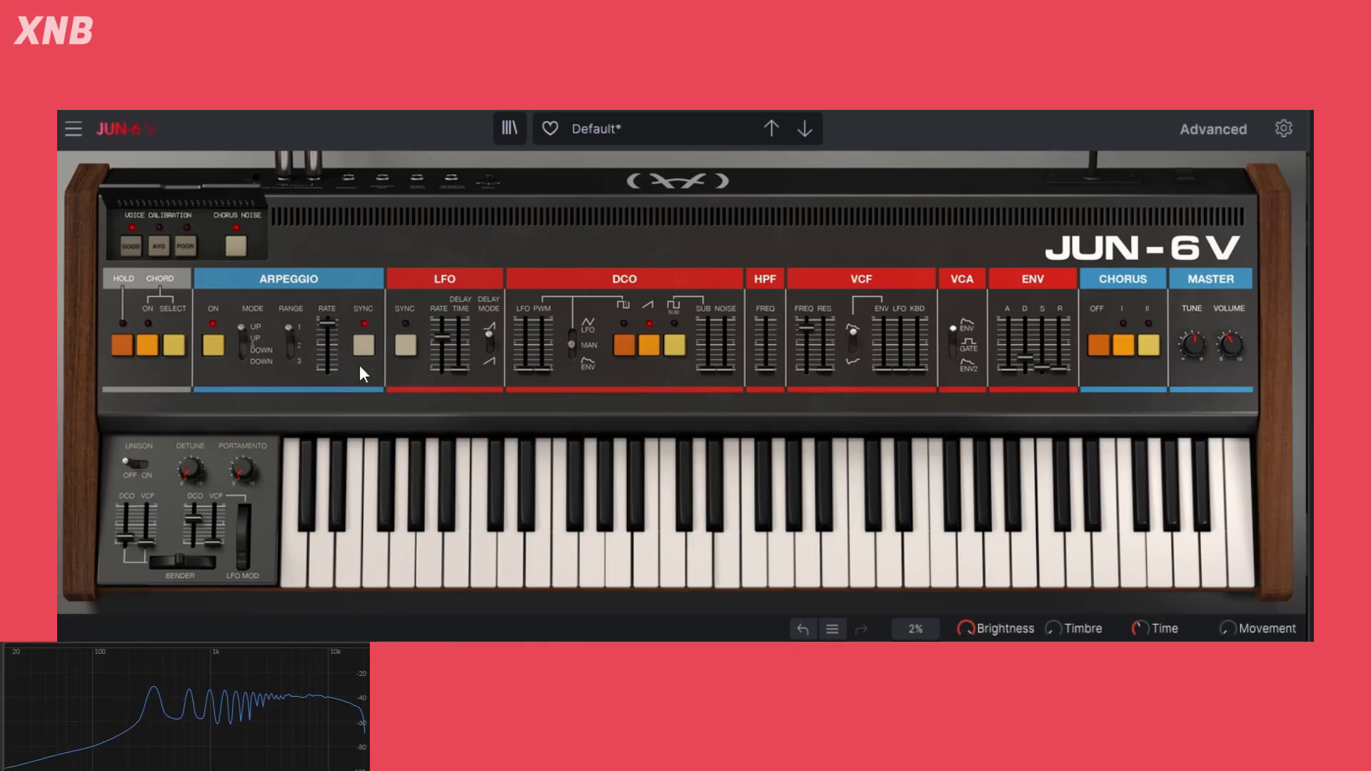
drag(331, 320, 328, 333)
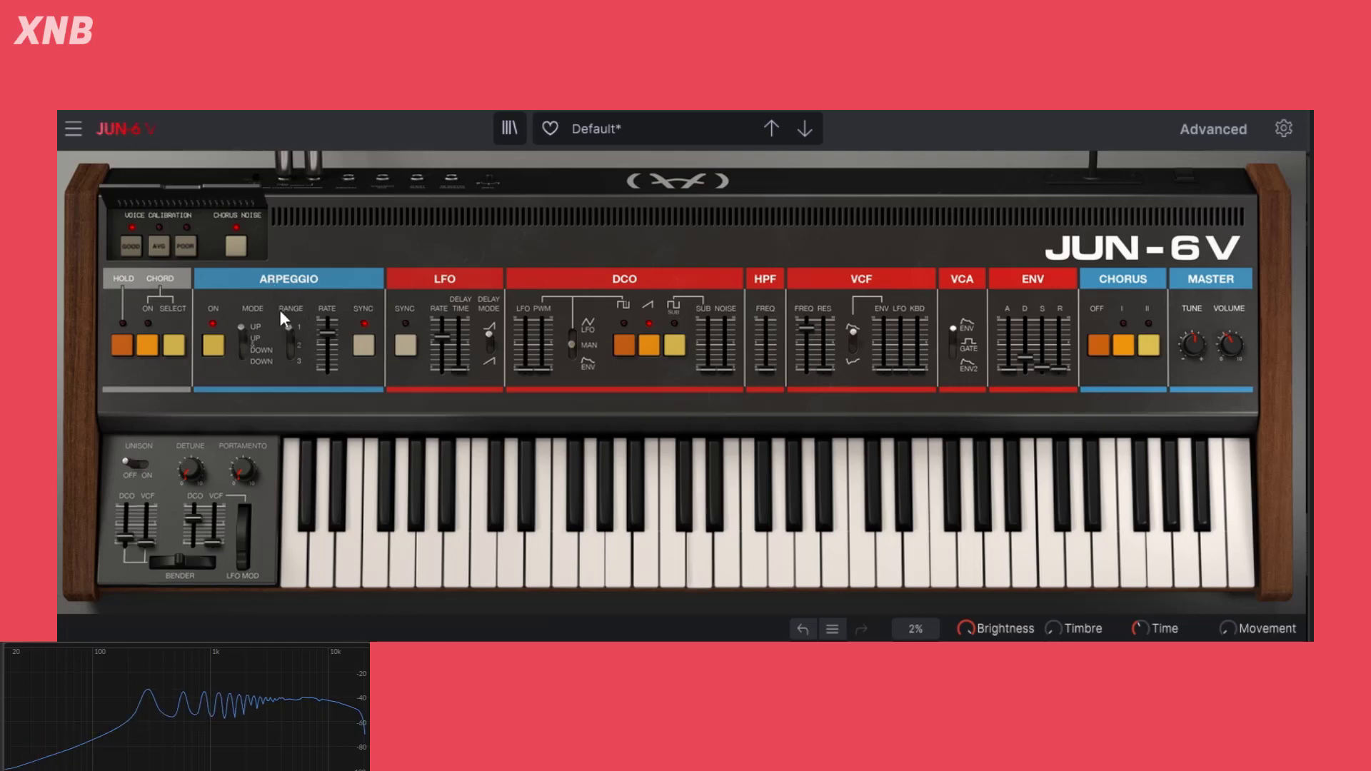
click(291, 347)
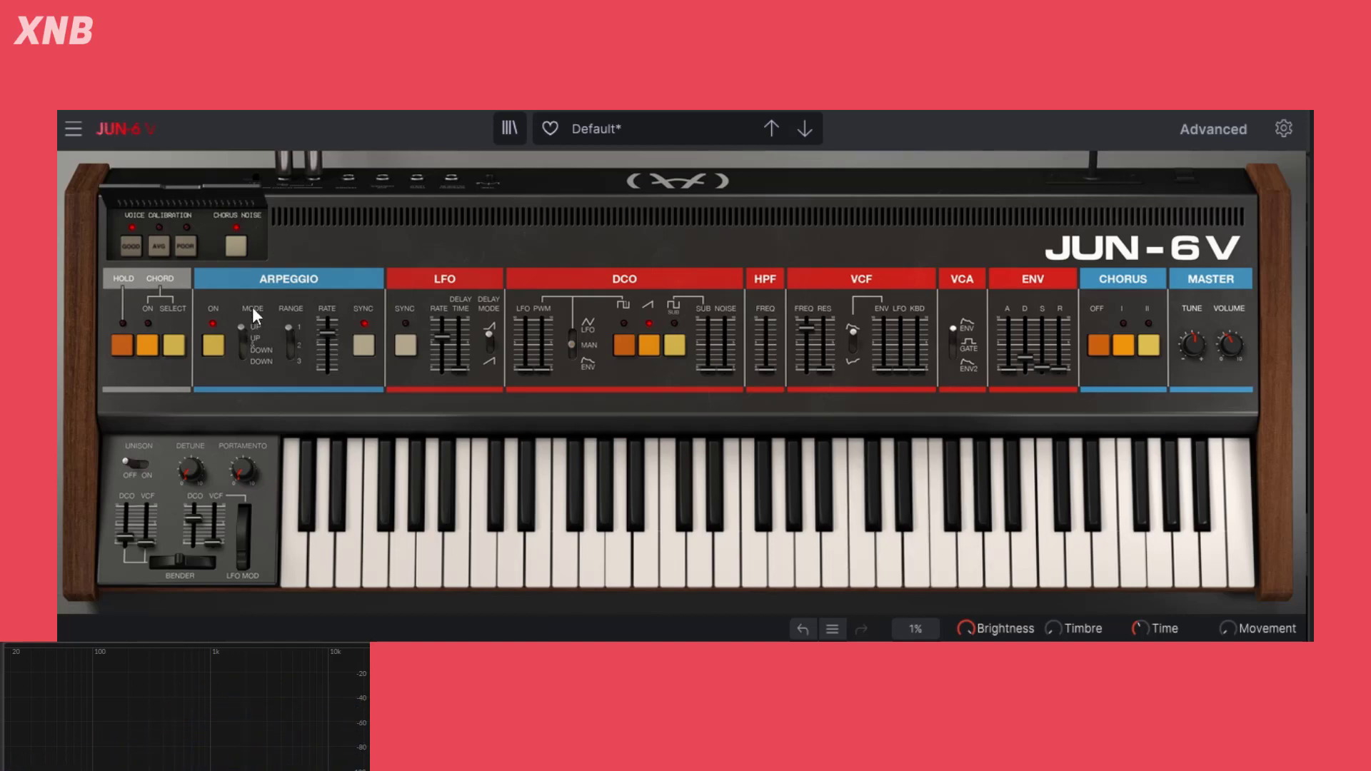
Keep the arpeggiator mode at Up and lower the arpeggiator rate slightly
mouse_move(250, 327)
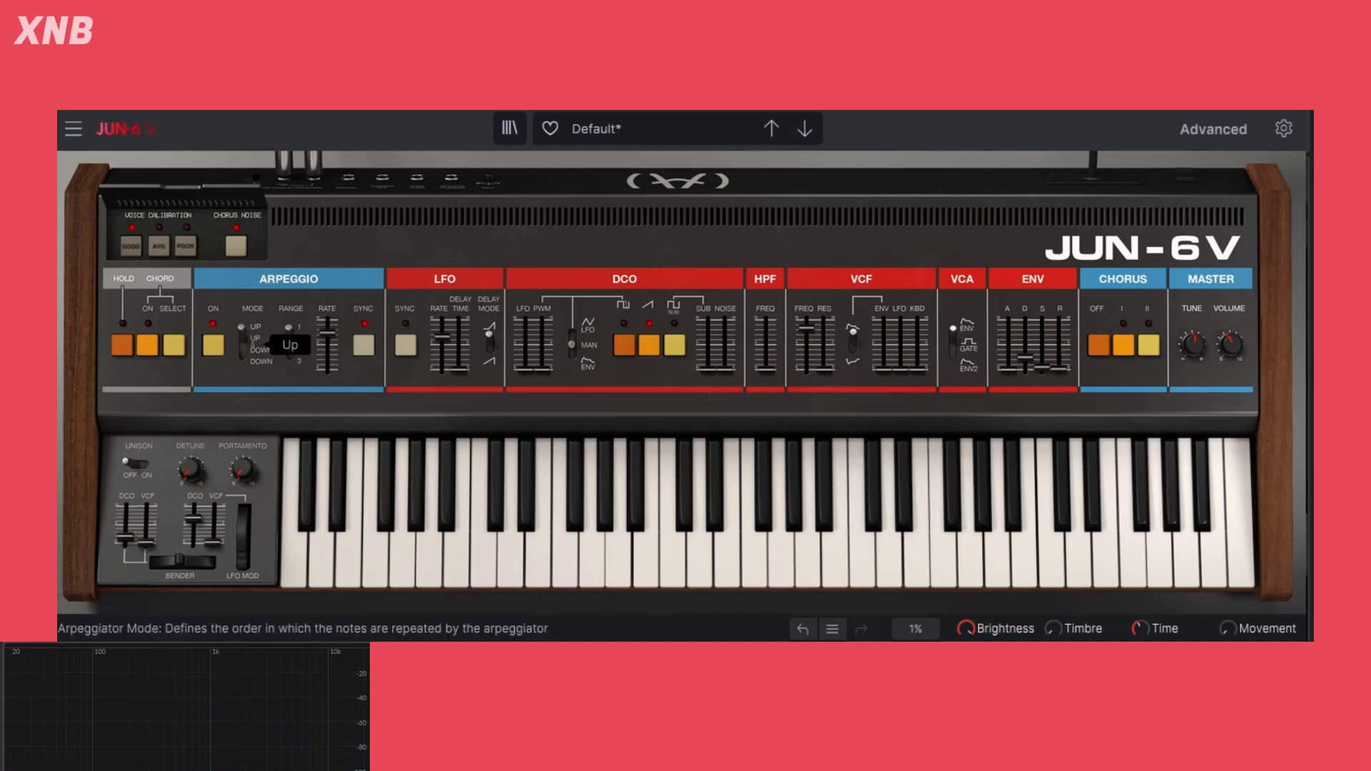
mouse_move(241, 329)
mouse_down()
mouse_move(241, 362)
mouse_move(240, 327)
mouse_up()
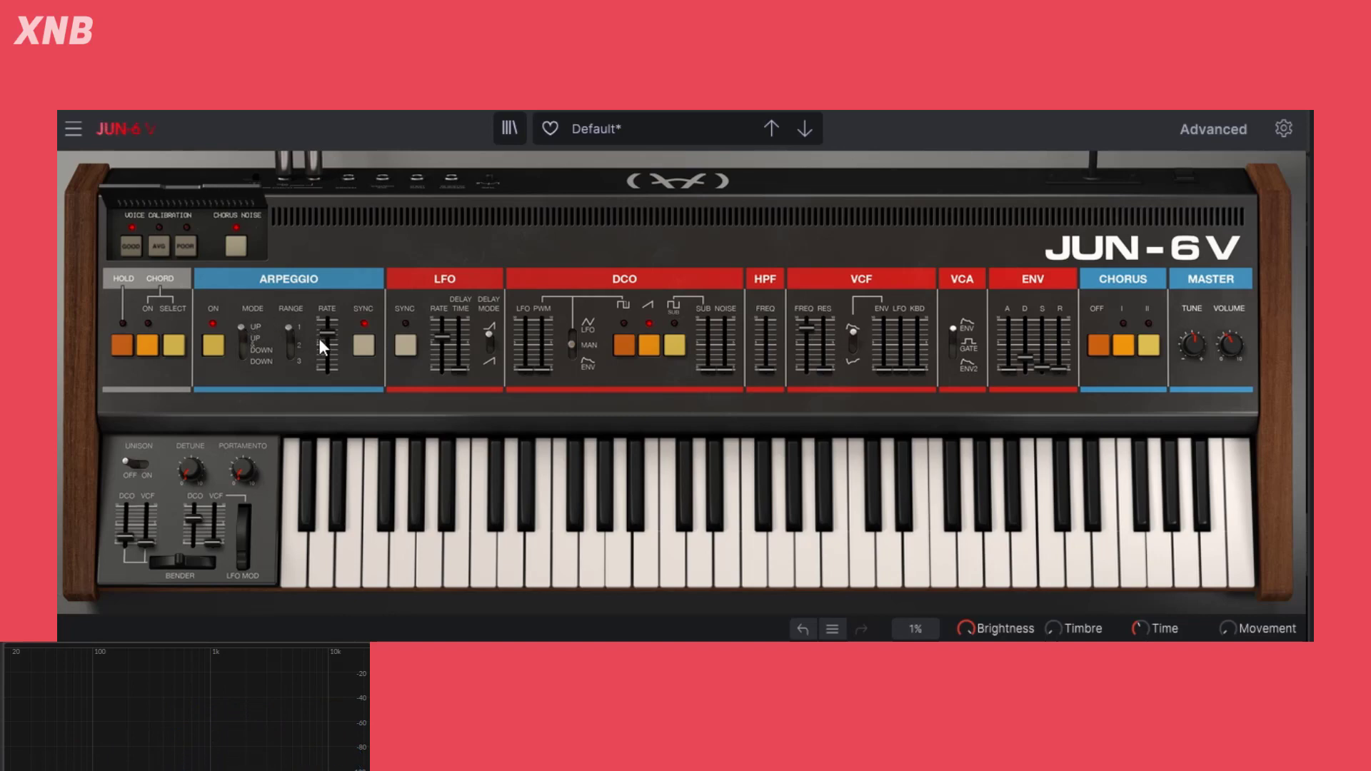
drag(323, 335, 327, 344)
Audition the Up & Down and Down arpeggiator modes, returning the mode to Up
click(243, 341)
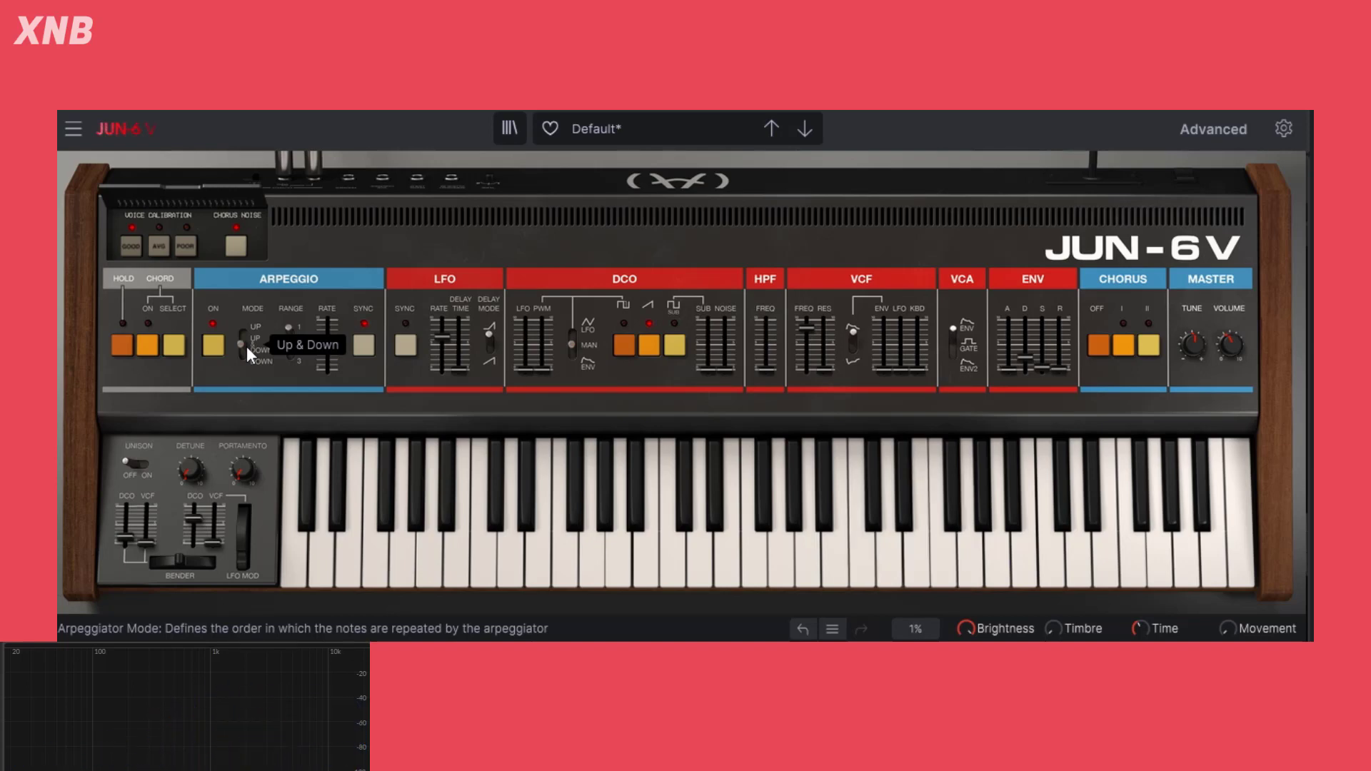
drag(246, 346, 247, 359)
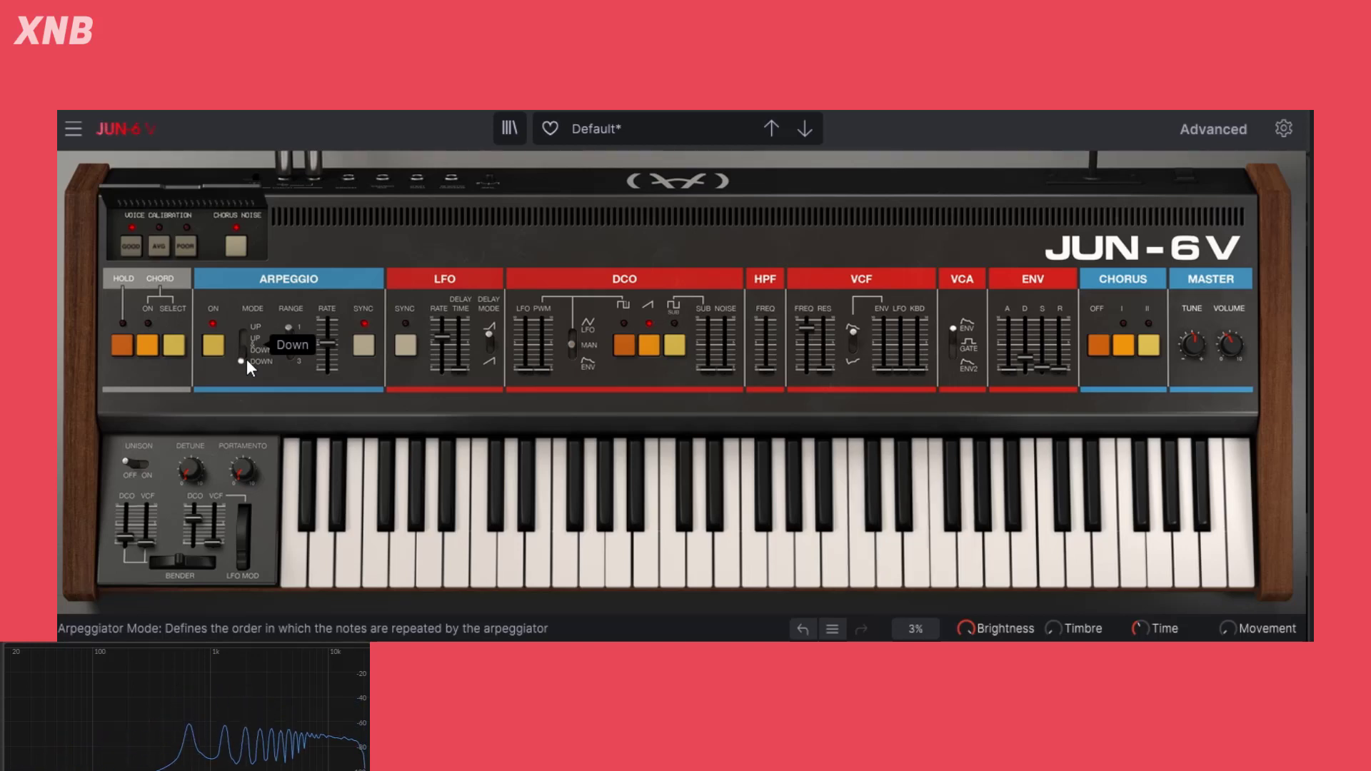
drag(246, 358, 244, 327)
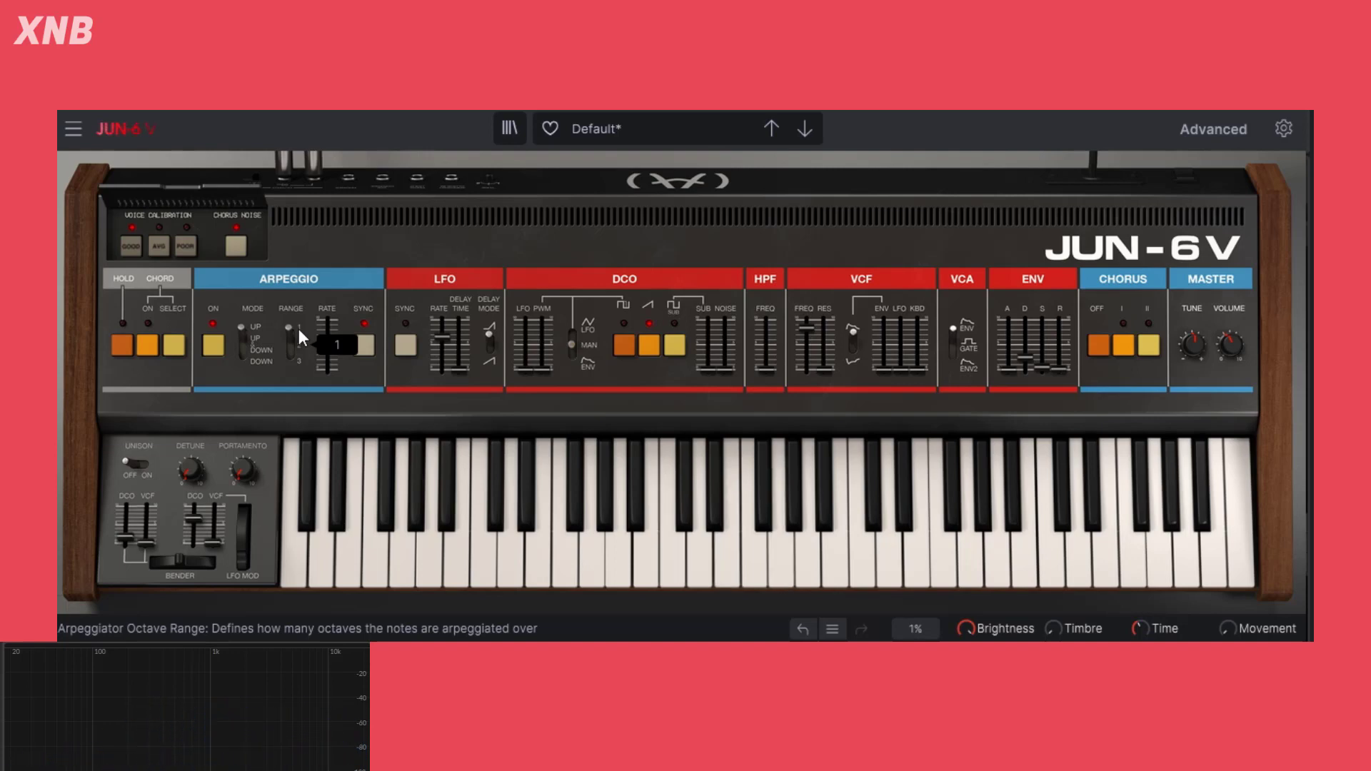
Audition arpeggiator octave ranges 2 and 3, returning the range to 1
drag(299, 328, 299, 342)
click(293, 366)
drag(291, 357, 291, 327)
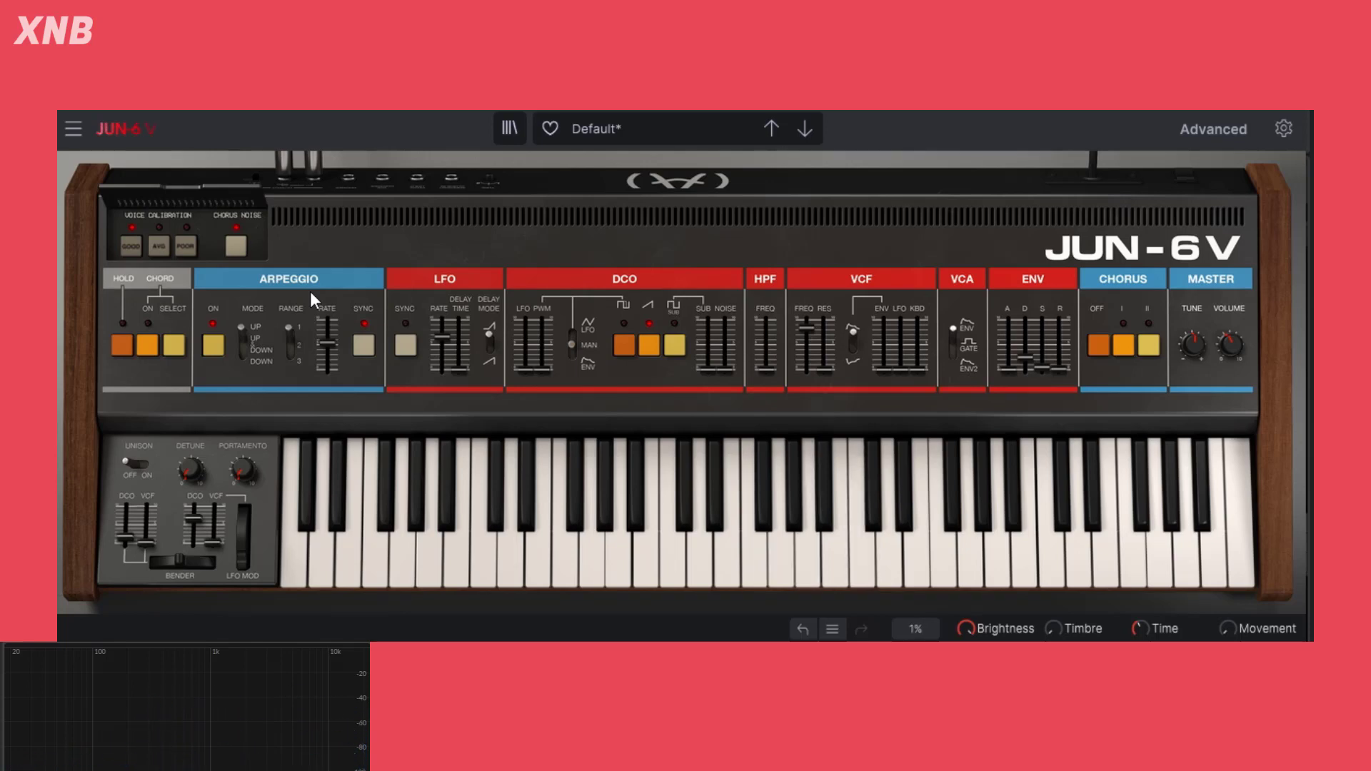
Raise the arpeggiator rate slightly while Hold sustains the notes, and switch Hold back off
click(119, 345)
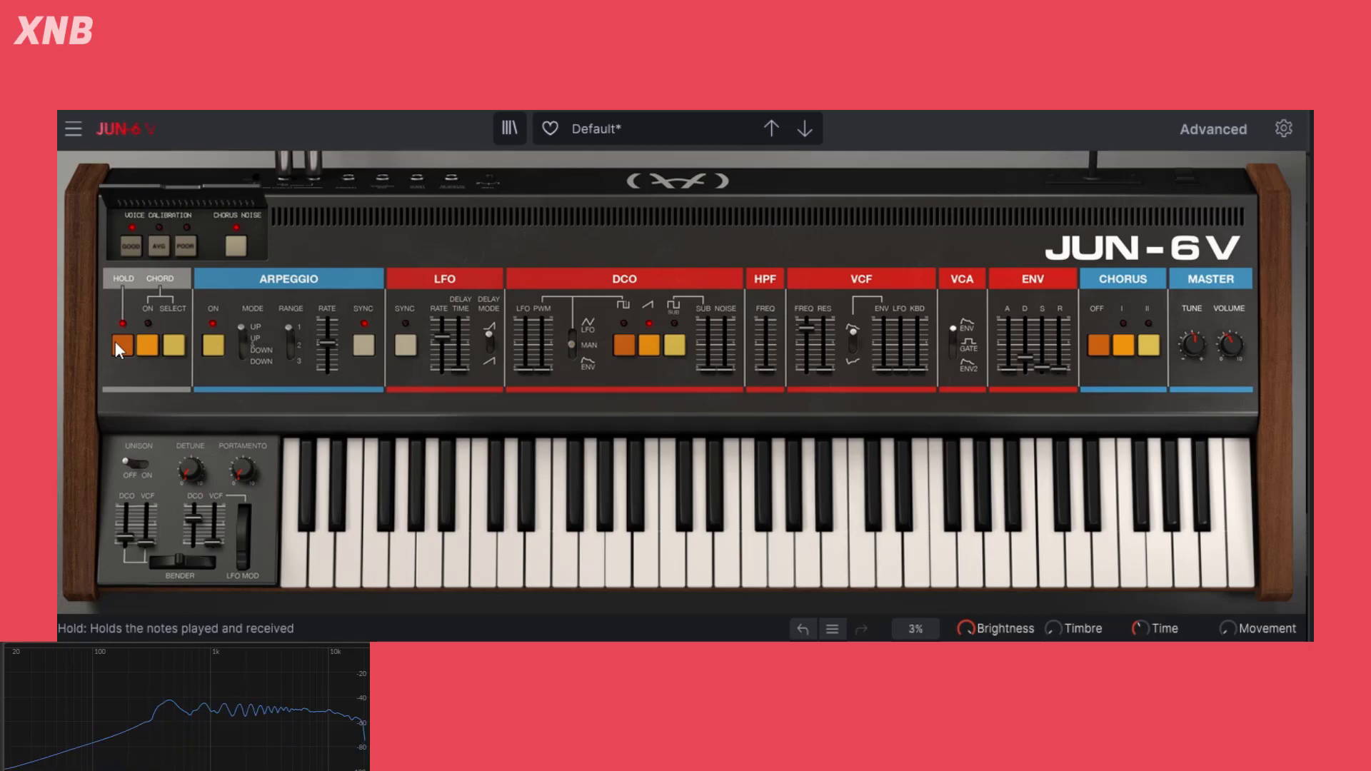
drag(327, 343, 327, 335)
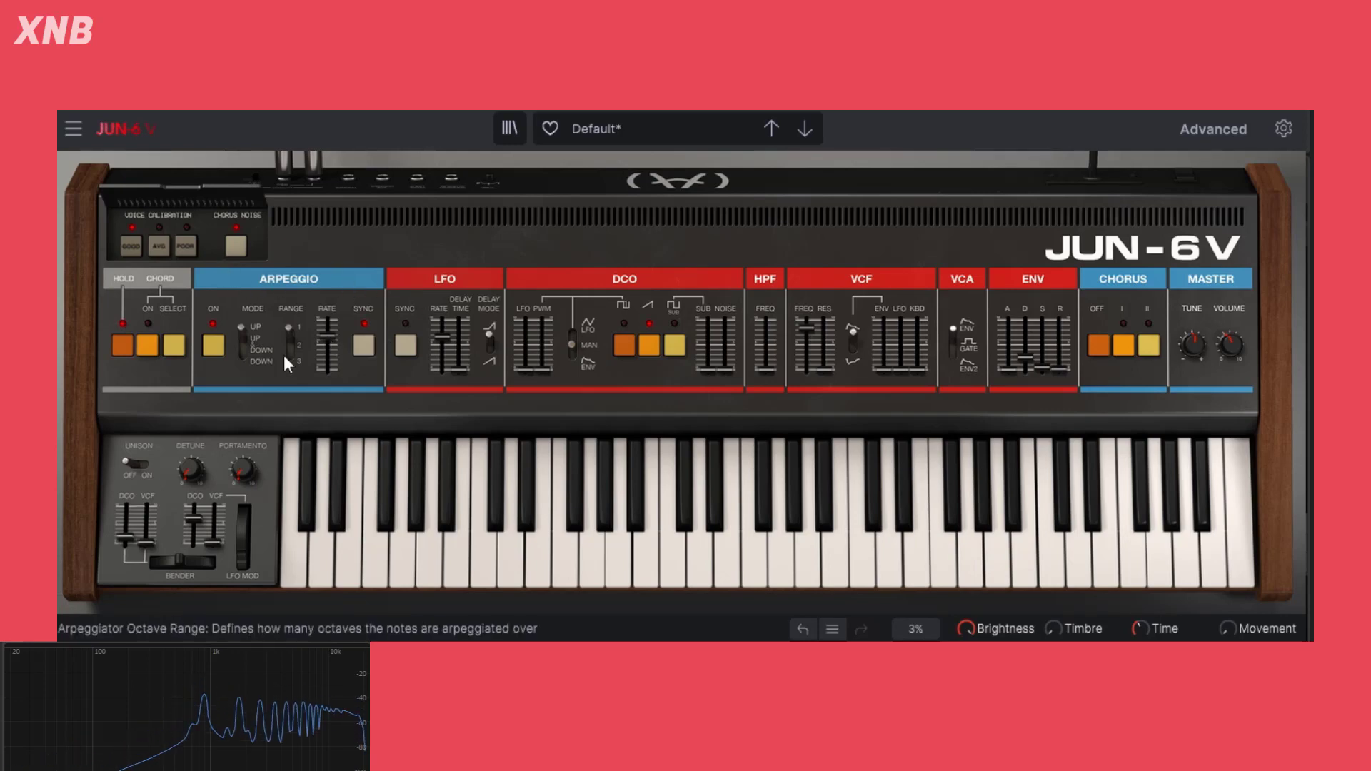
click(121, 345)
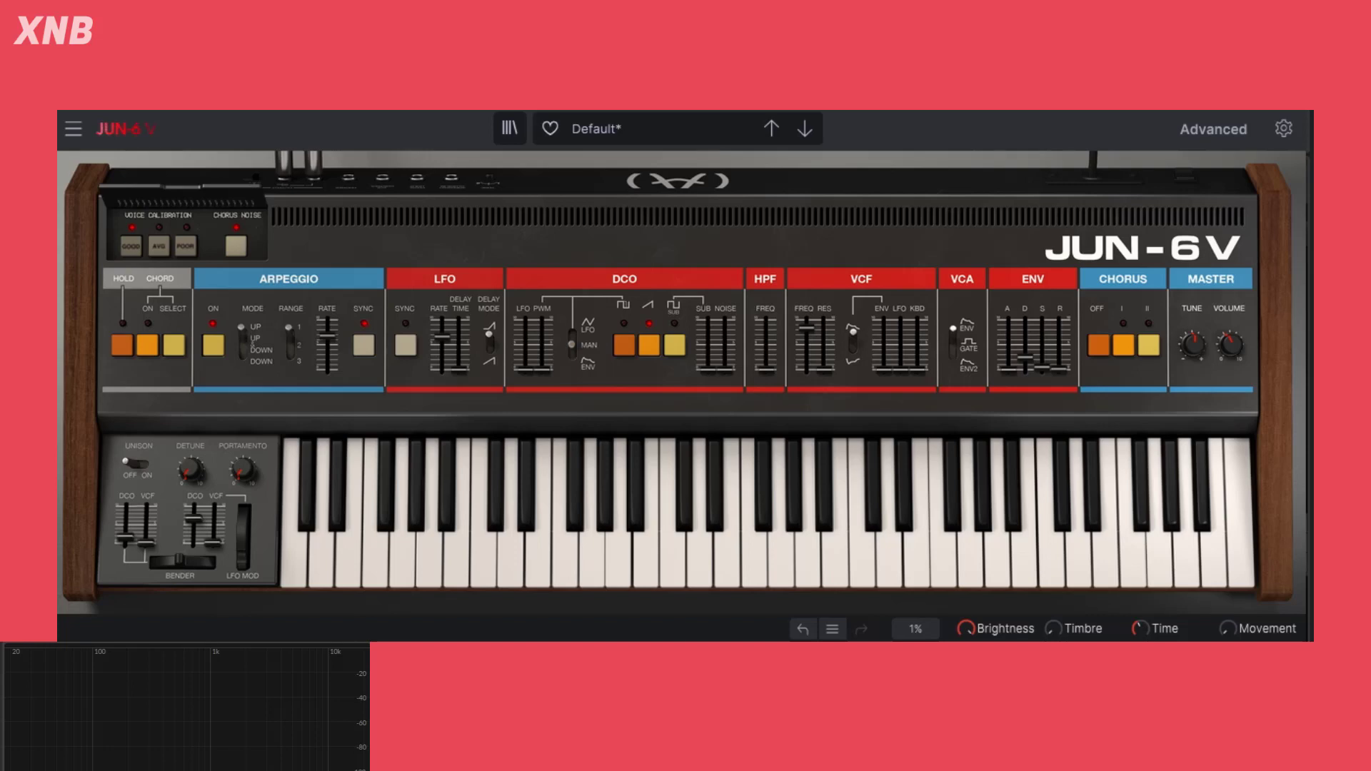
Enable chord mode with the Octave chord and close the chord selection
click(170, 349)
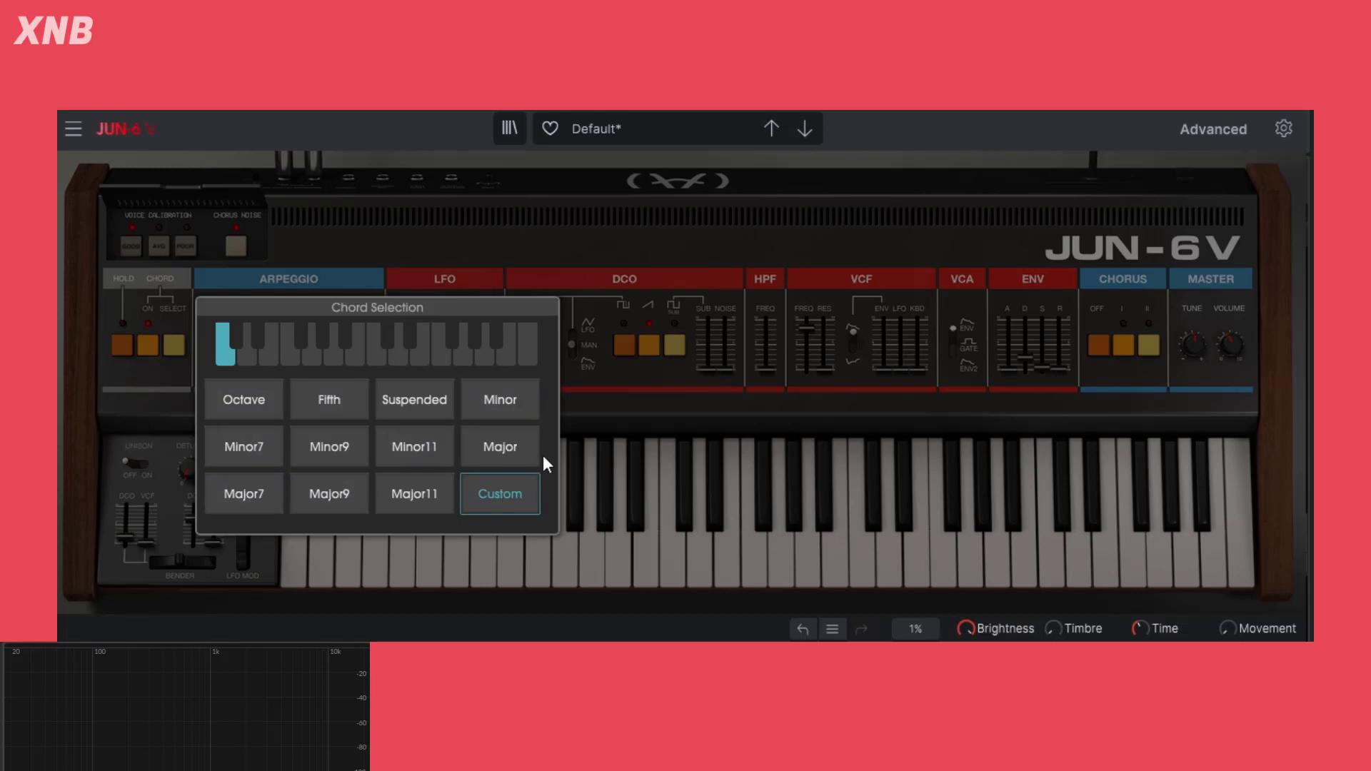
click(246, 404)
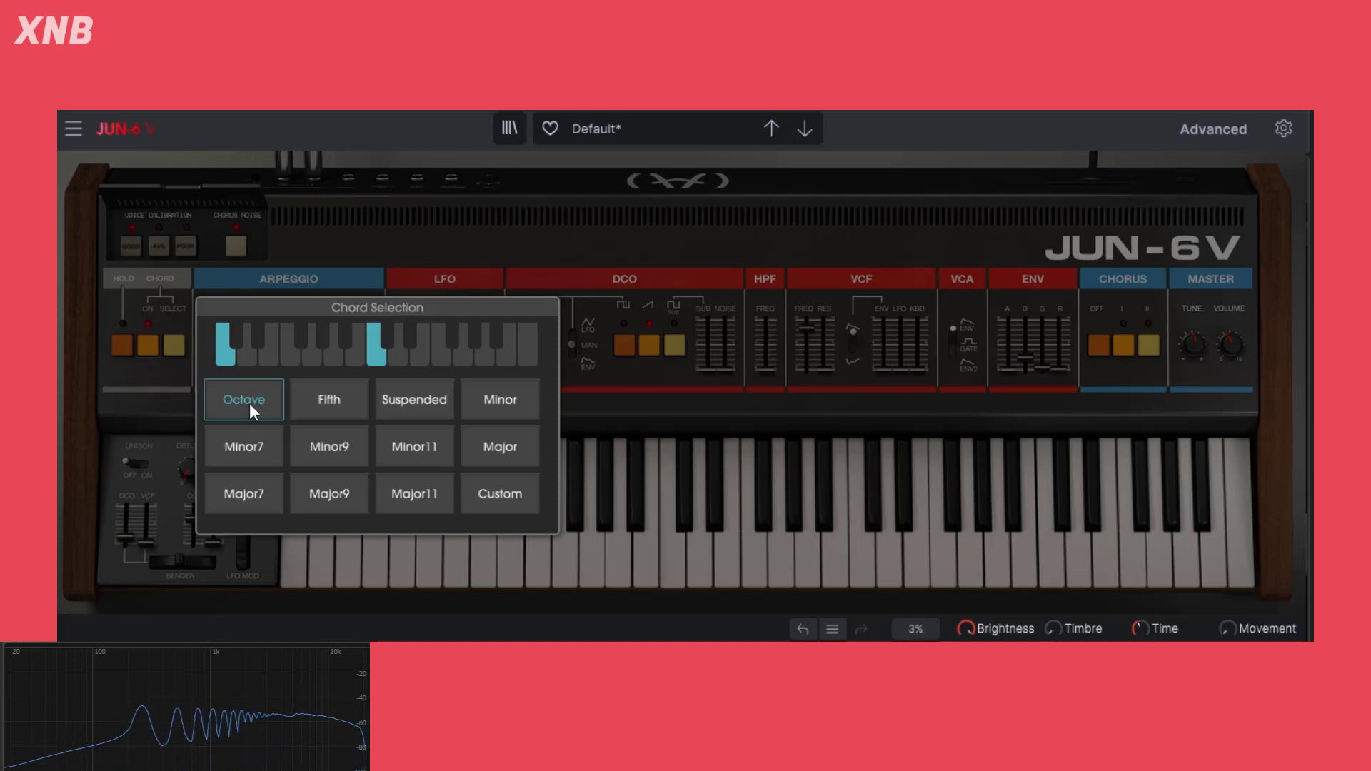
click(456, 246)
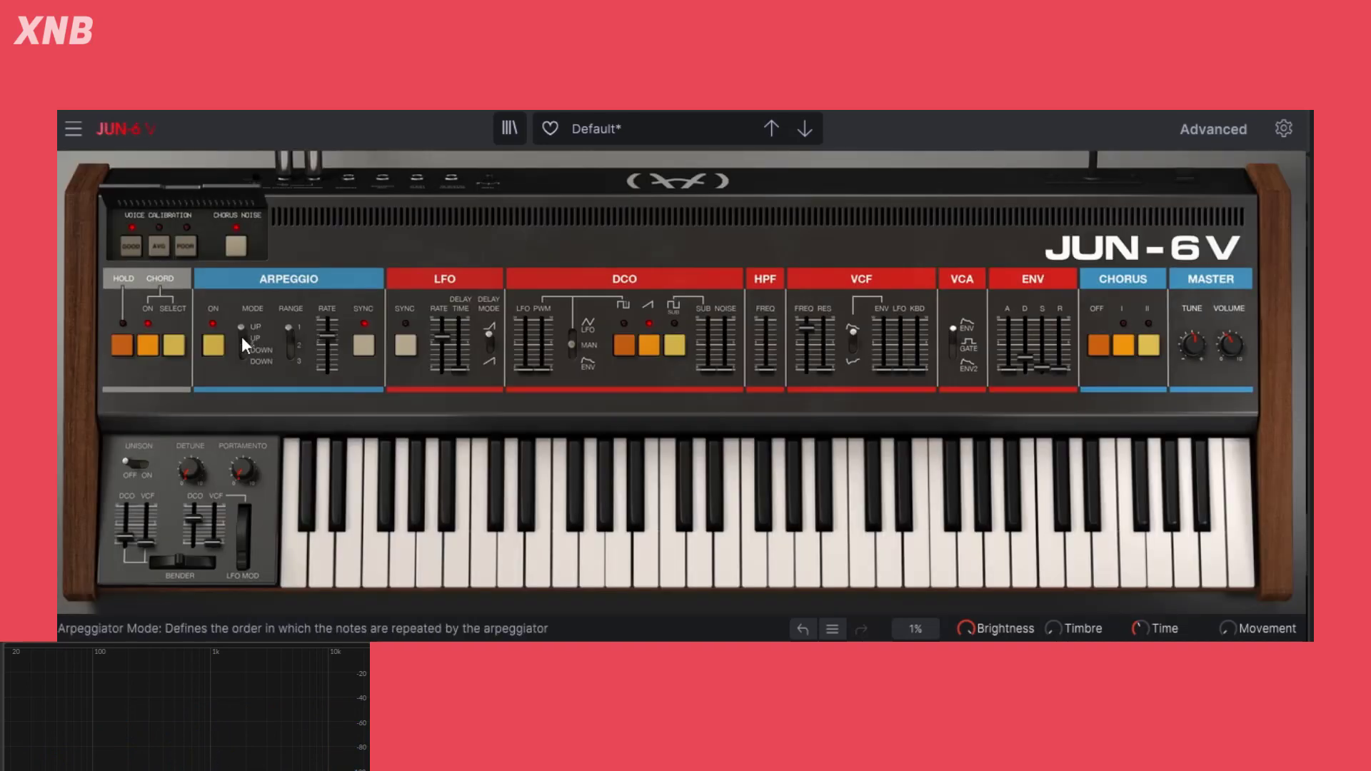
Audition the Fifth and Suspended chords, choose the Minor chord and close the chord selection
click(166, 350)
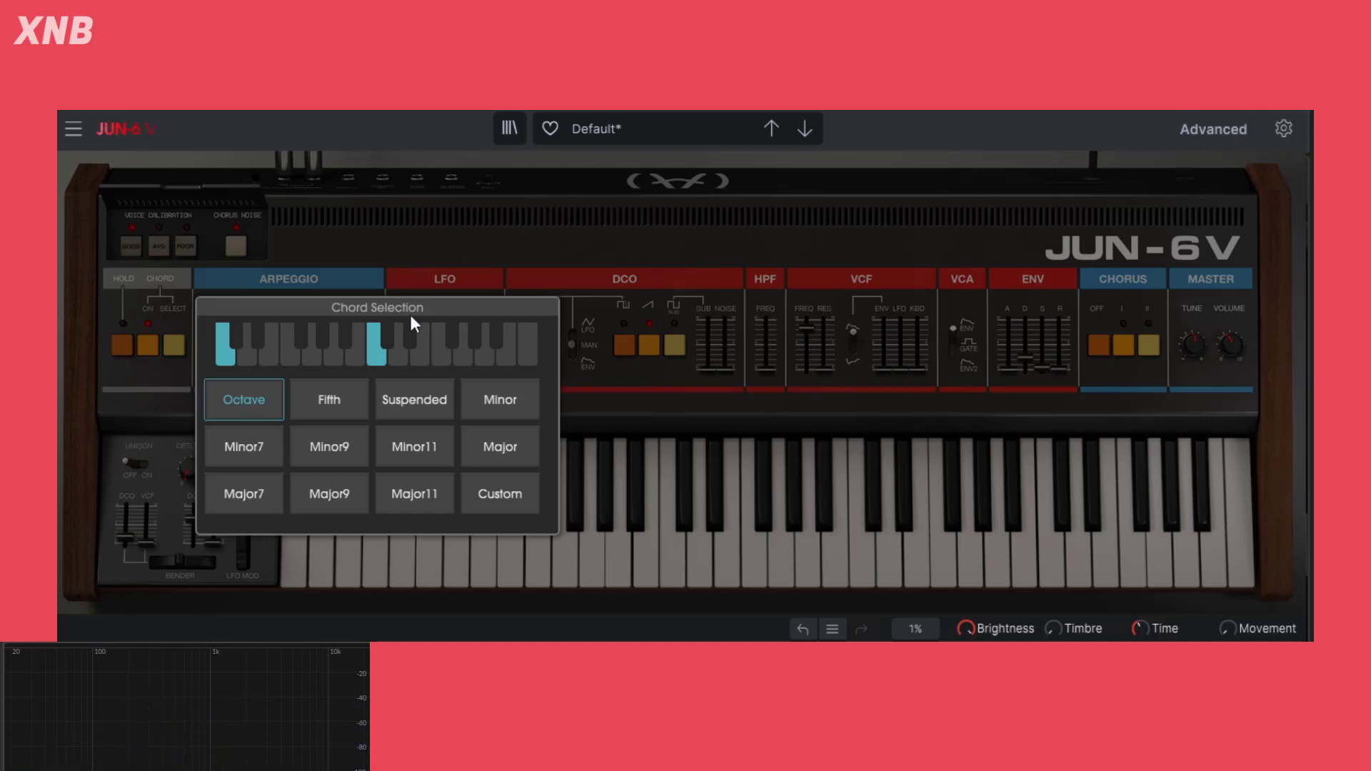
click(346, 406)
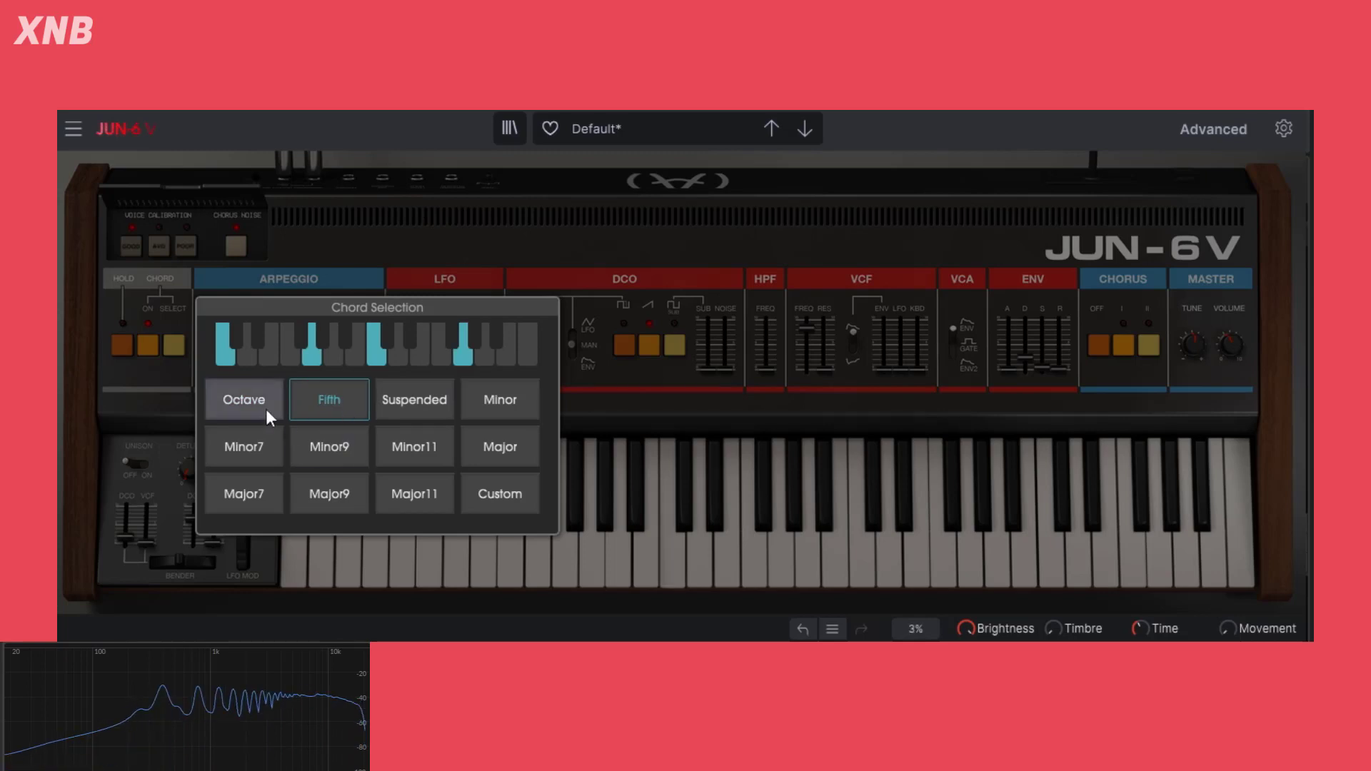
click(427, 411)
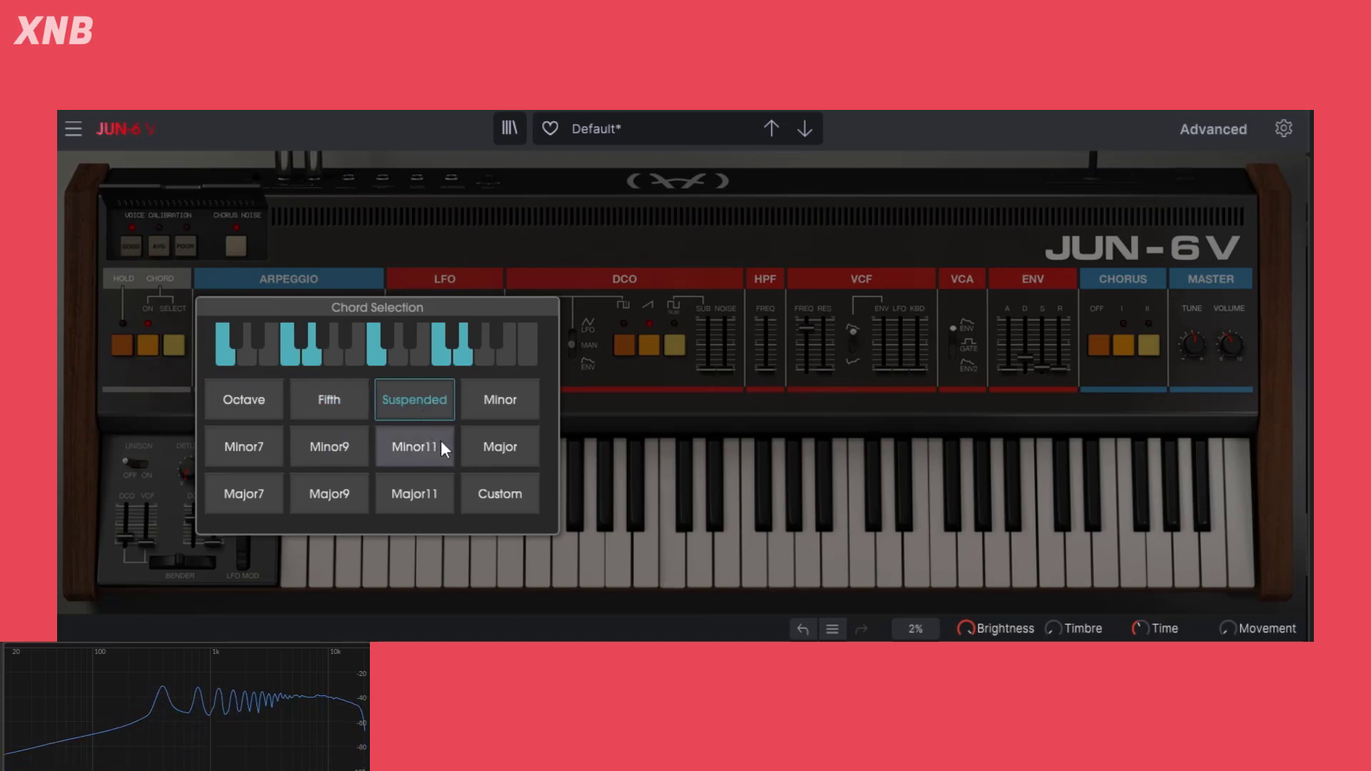
click(498, 402)
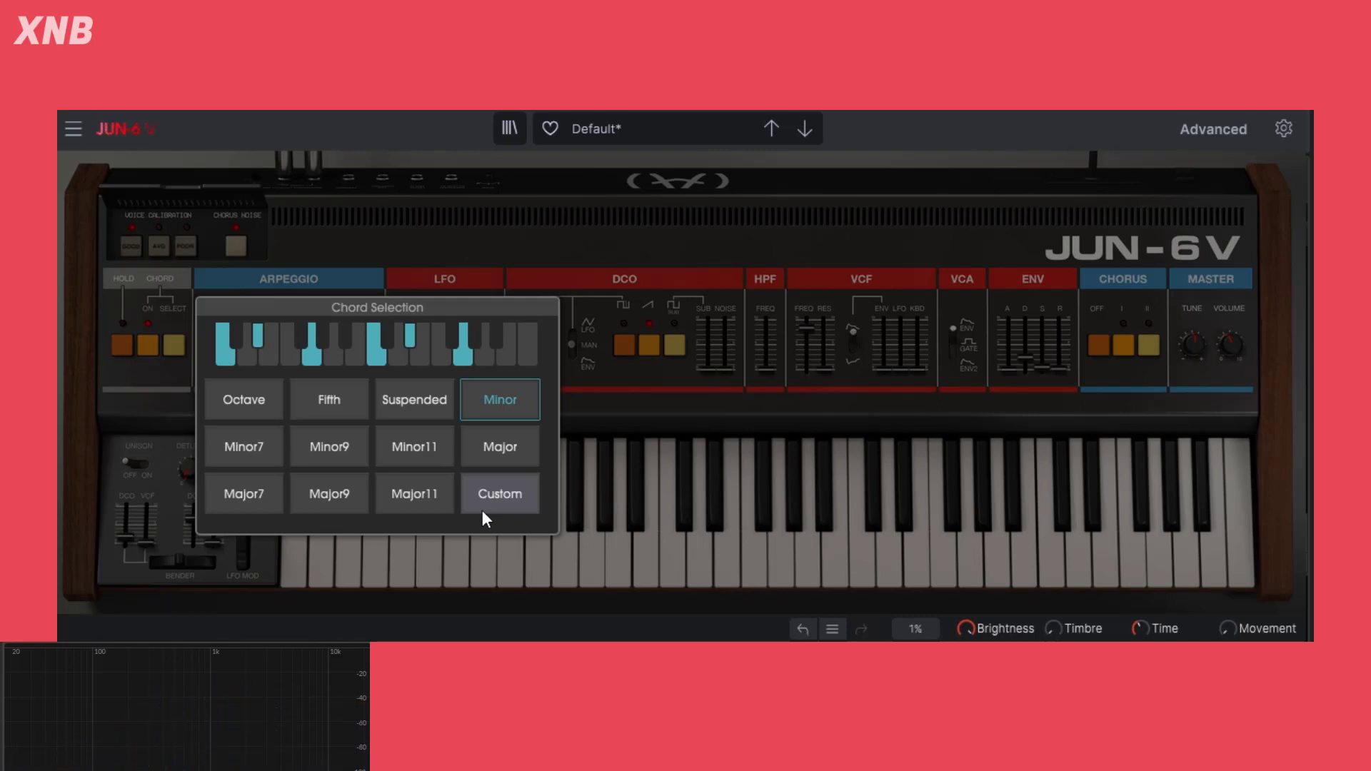
click(438, 273)
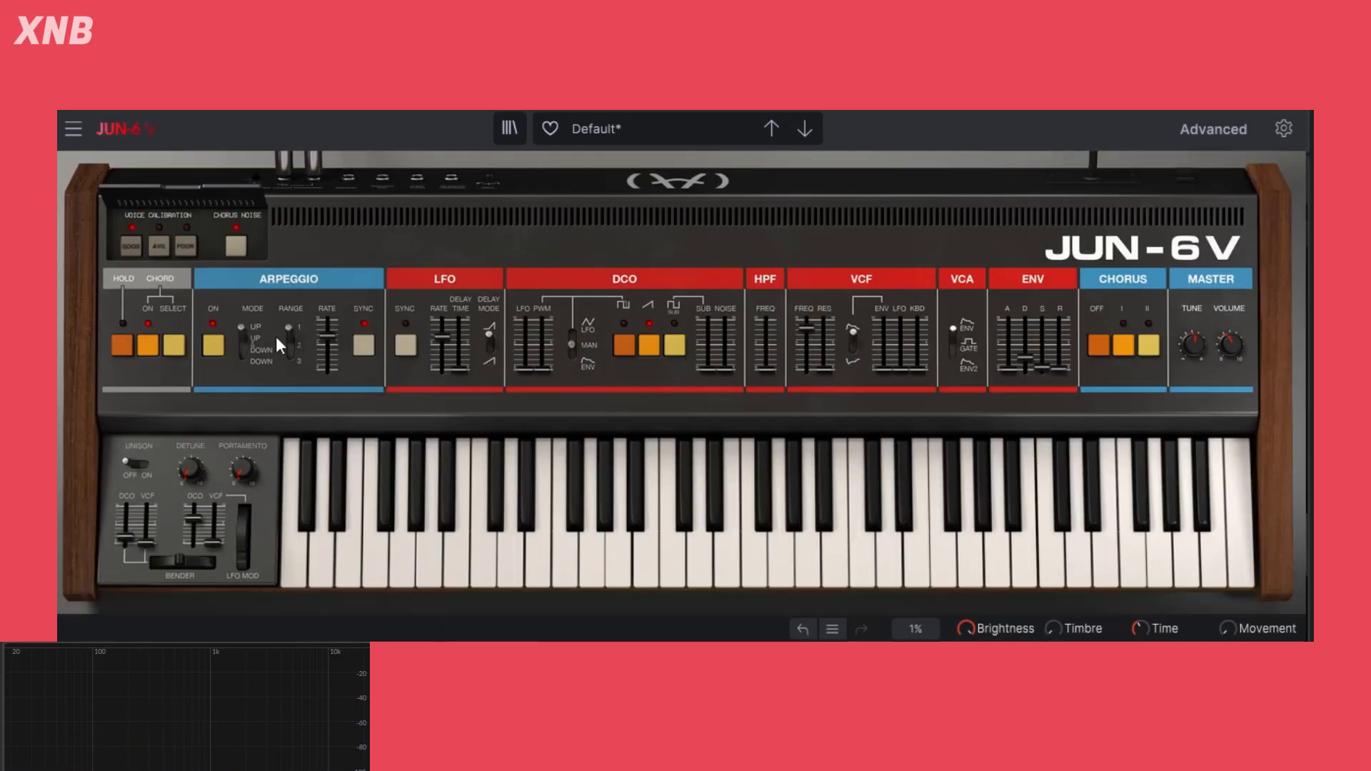
Customize the Minor chord by removing the upper-octave D#, G and C notes
click(173, 342)
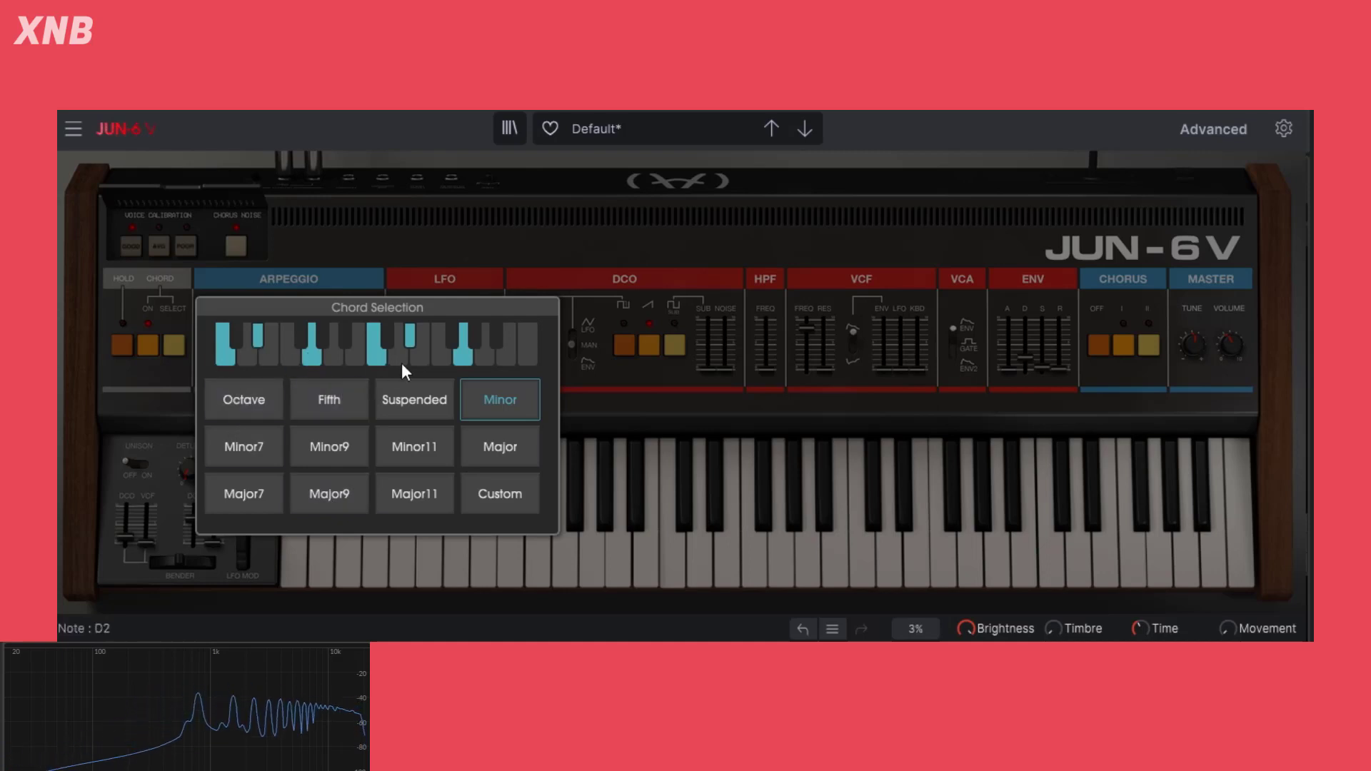
click(413, 340)
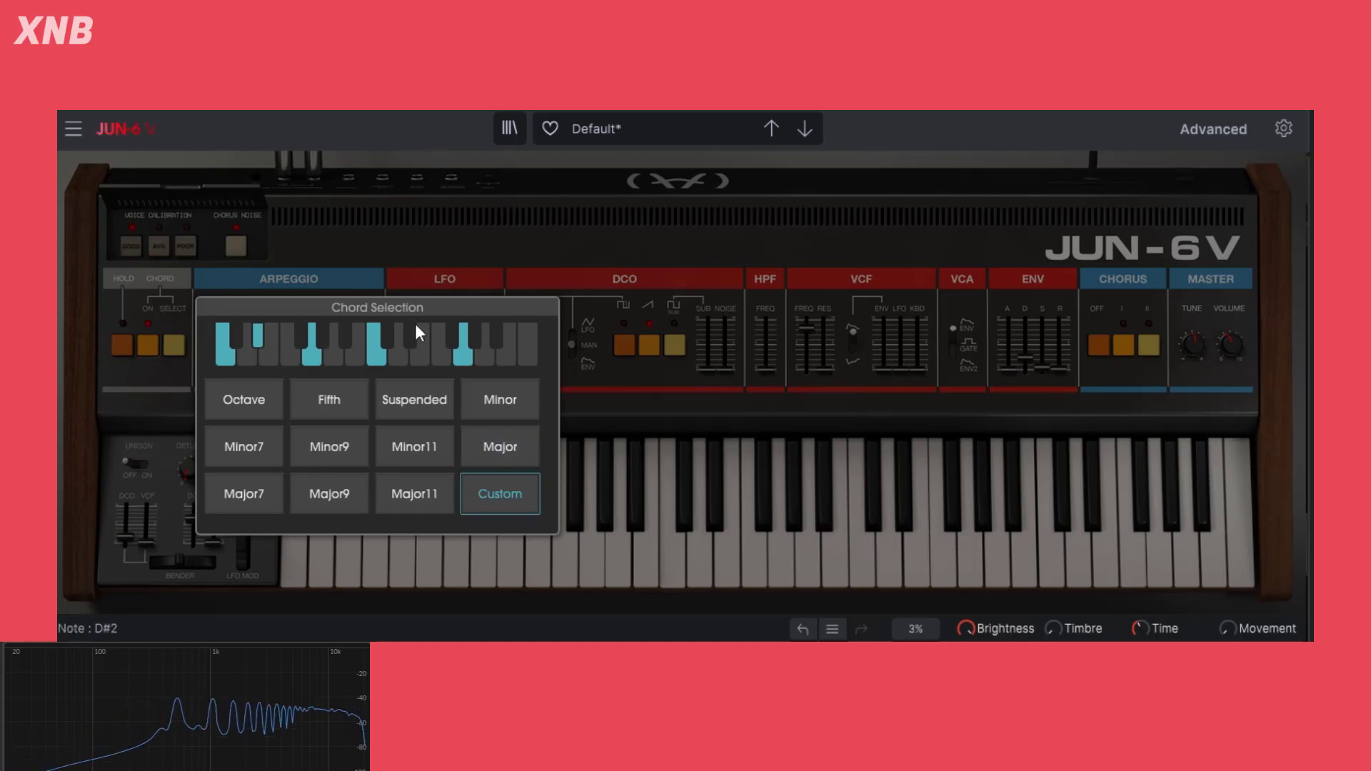
click(458, 354)
click(375, 354)
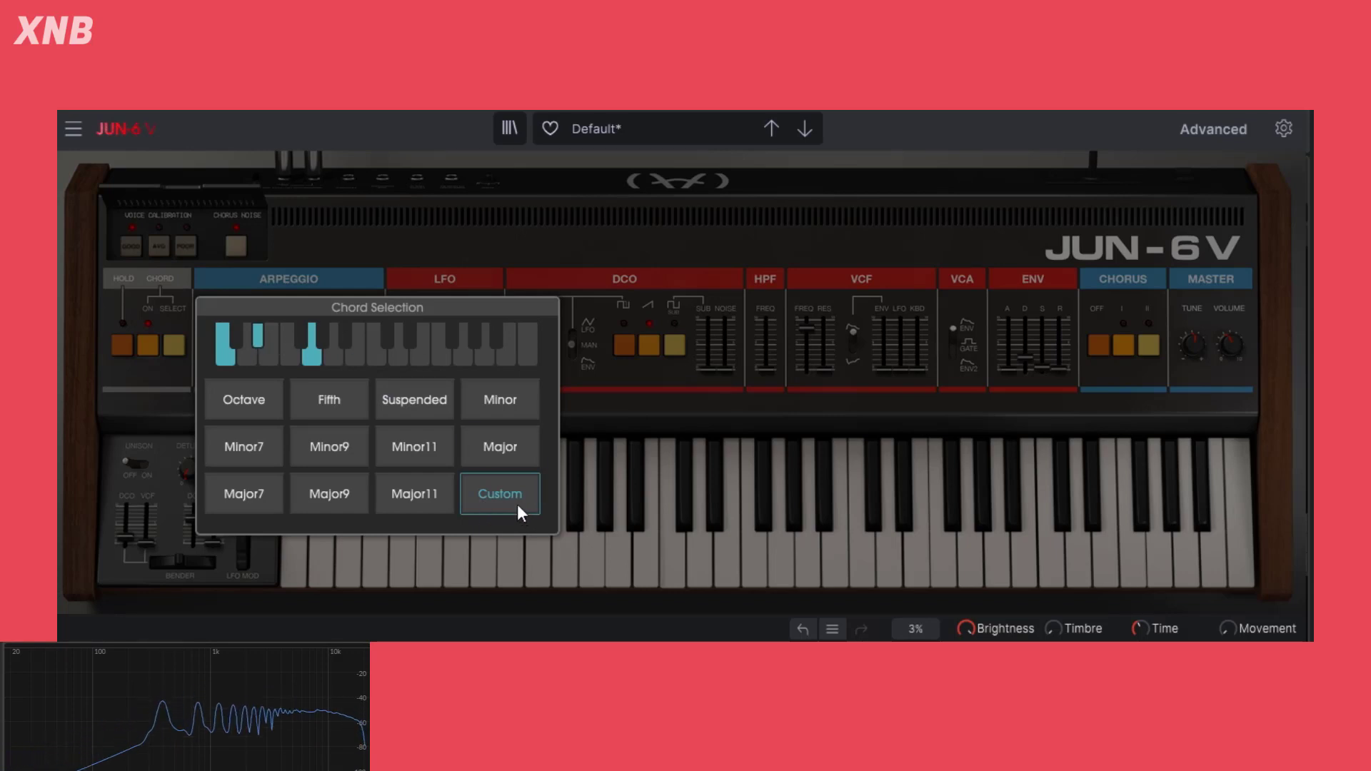
Restore the Minor chord and add the upper-octave B, A and E notes to it
click(472, 398)
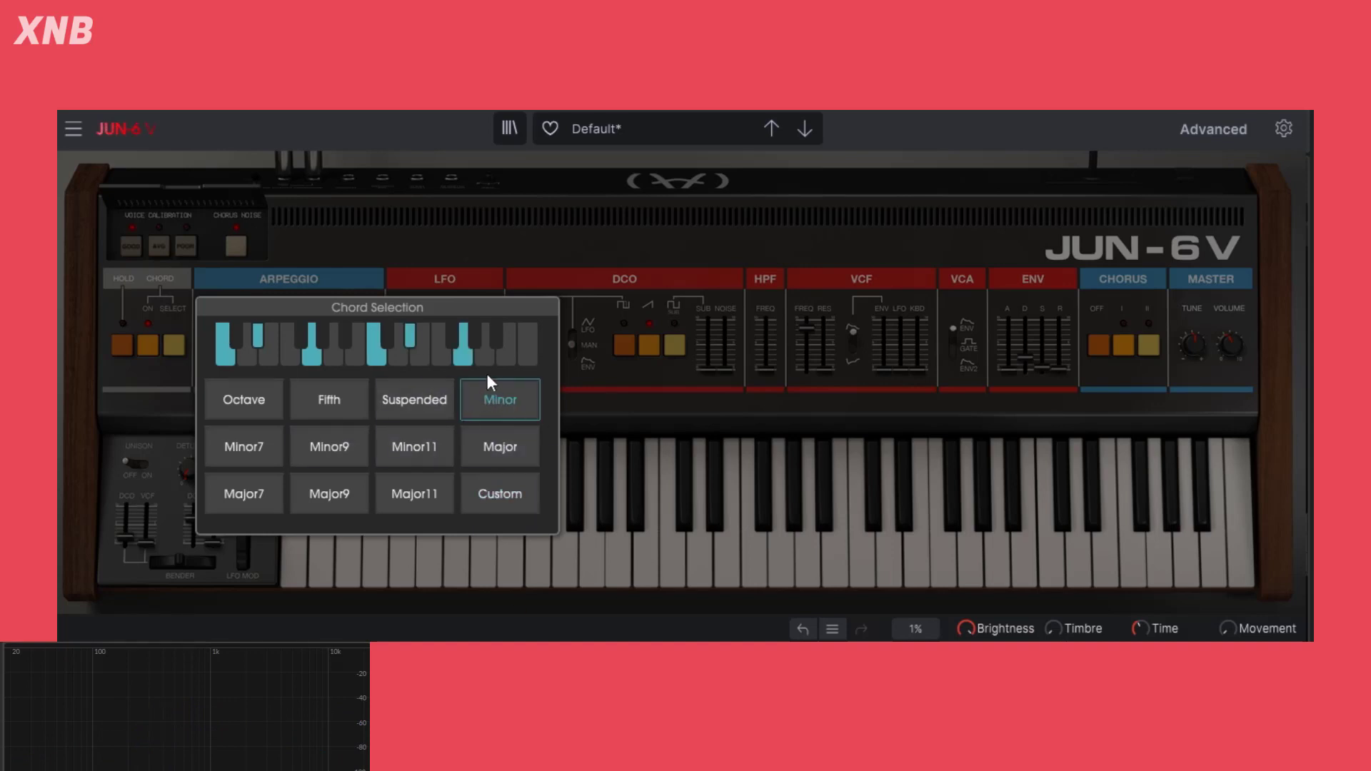
click(511, 345)
click(487, 336)
click(422, 355)
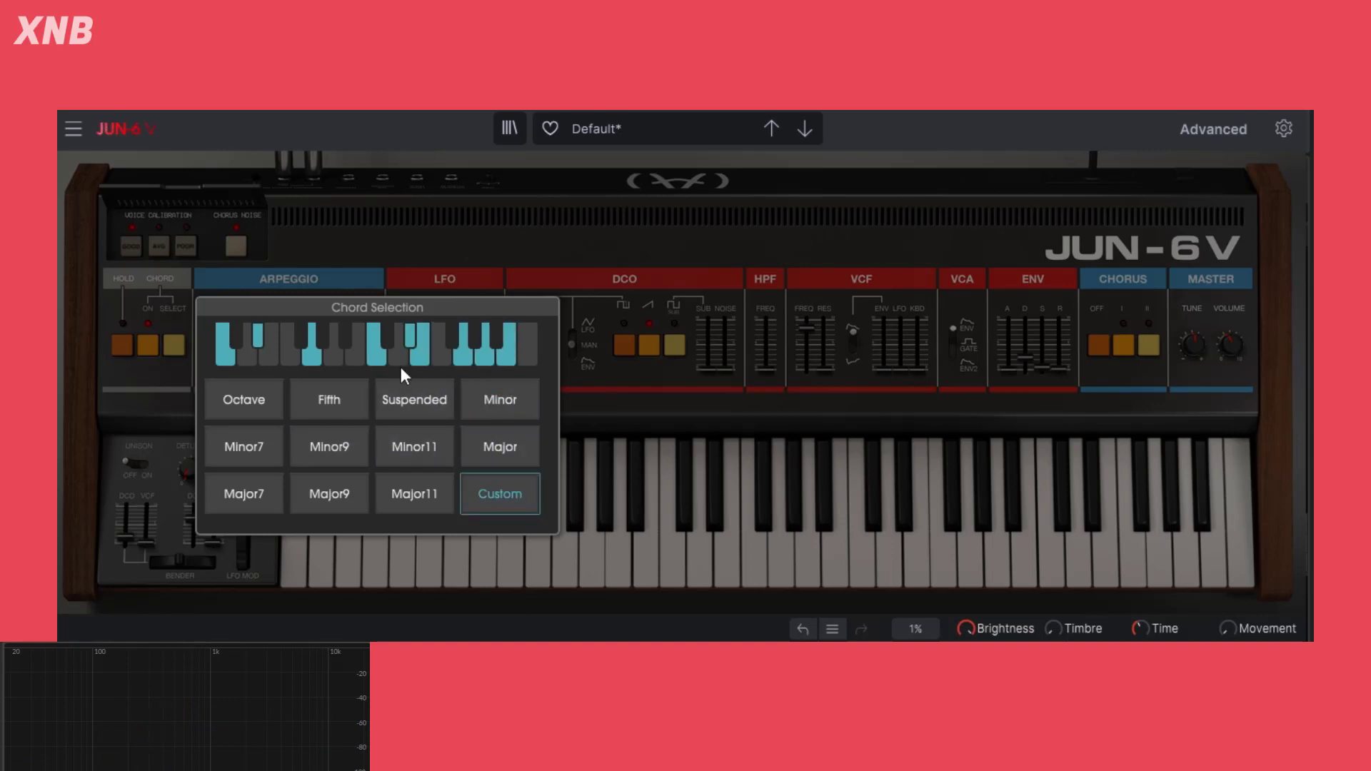
Remove both D# notes from the custom chord and add the lower-octave E
click(412, 333)
click(276, 353)
click(255, 338)
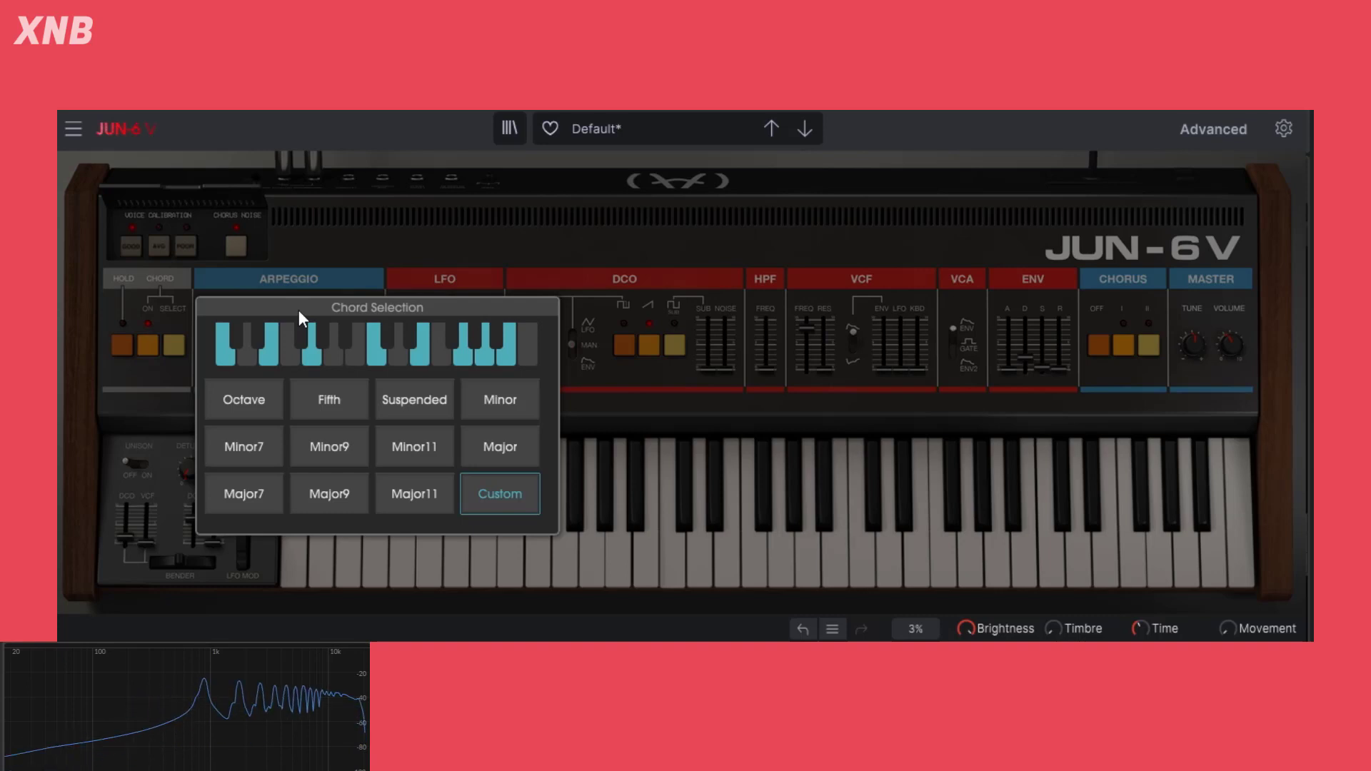
Choose the Major11 chord and close the chord selection
click(443, 507)
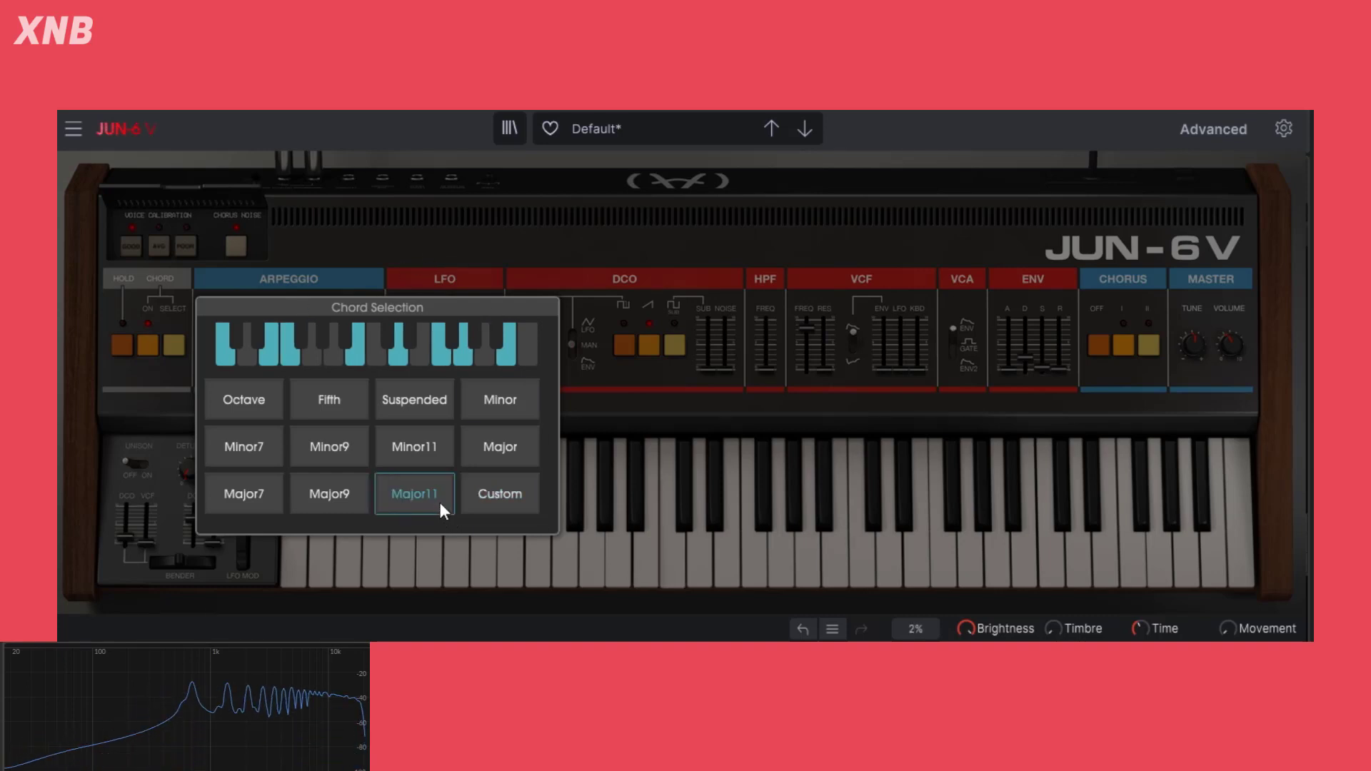
click(462, 236)
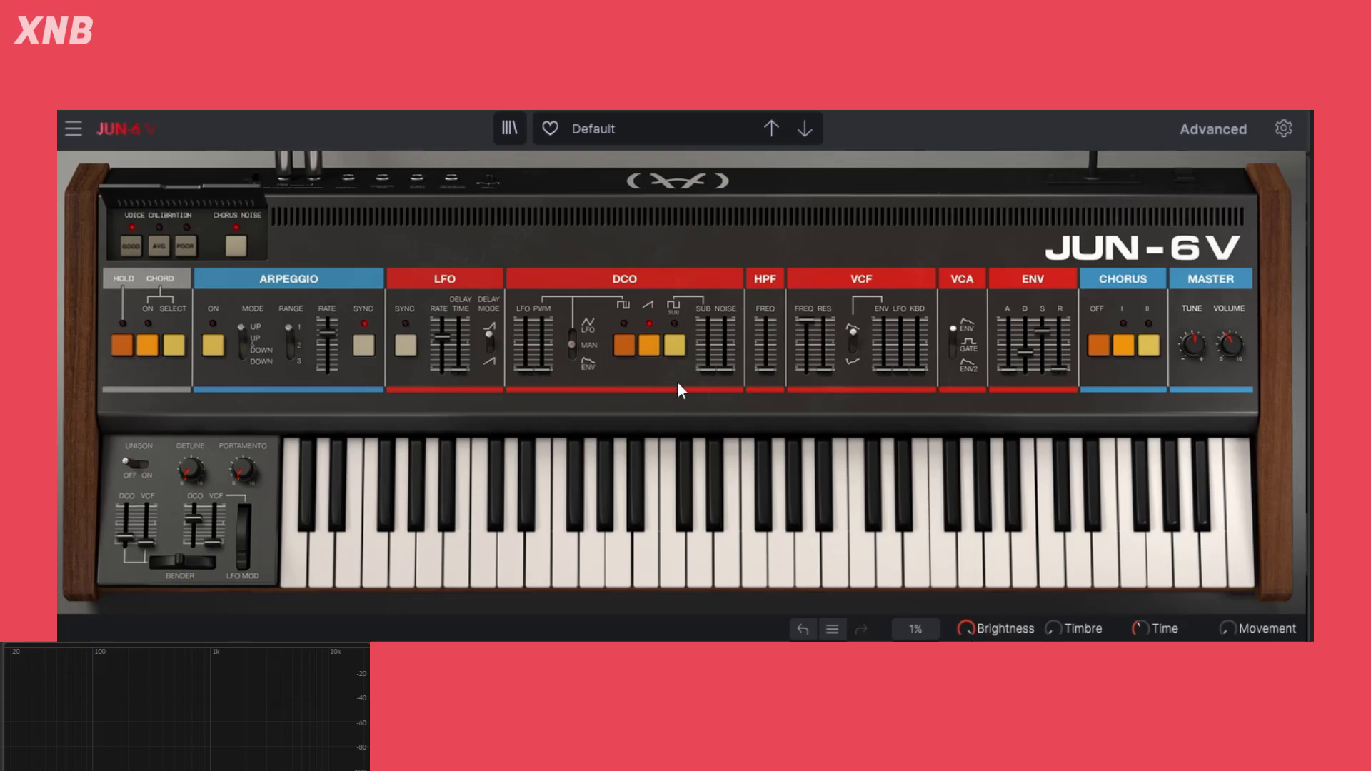
Adjust the VCF frequency slightly, turn on Unison mode and play a note
mouse_move(808, 321)
mouse_down()
mouse_move(803, 342)
mouse_move(807, 323)
mouse_up()
mouse_move(126, 469)
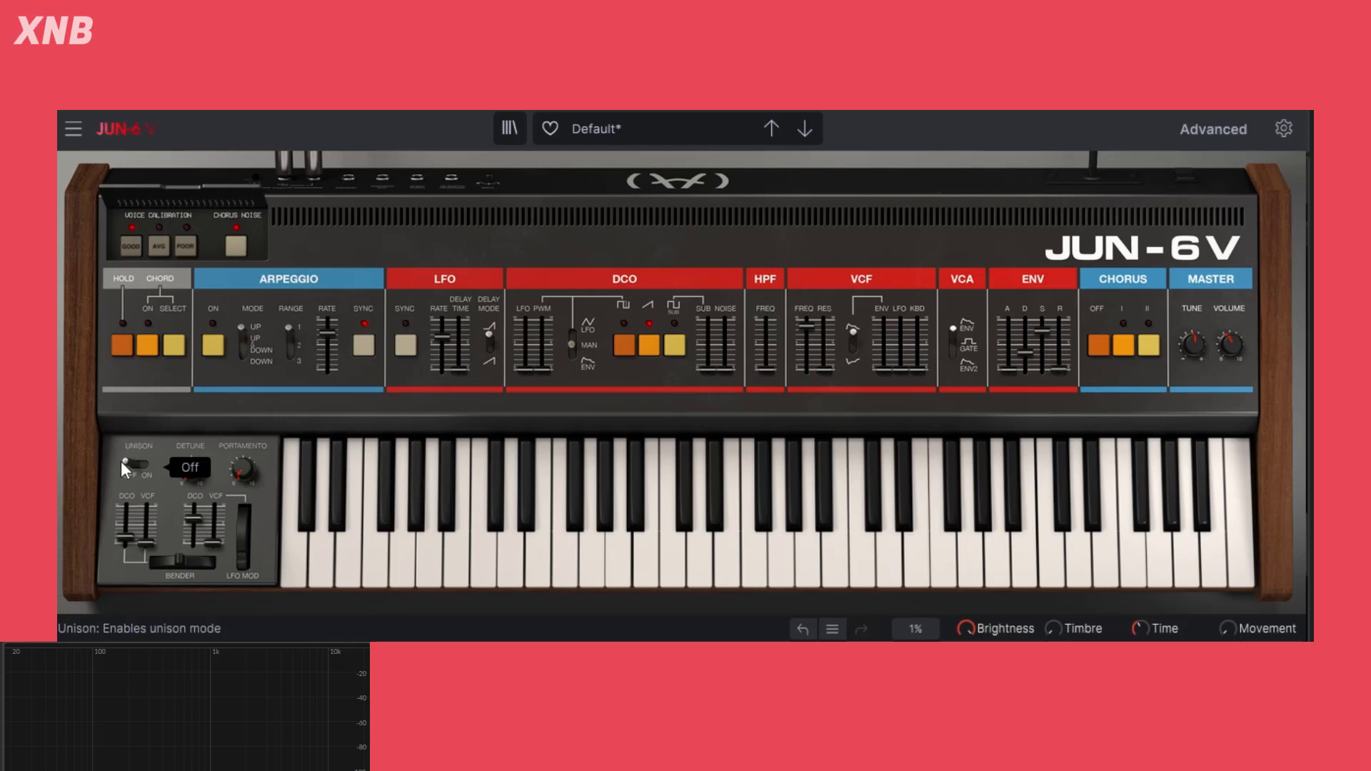
click(138, 463)
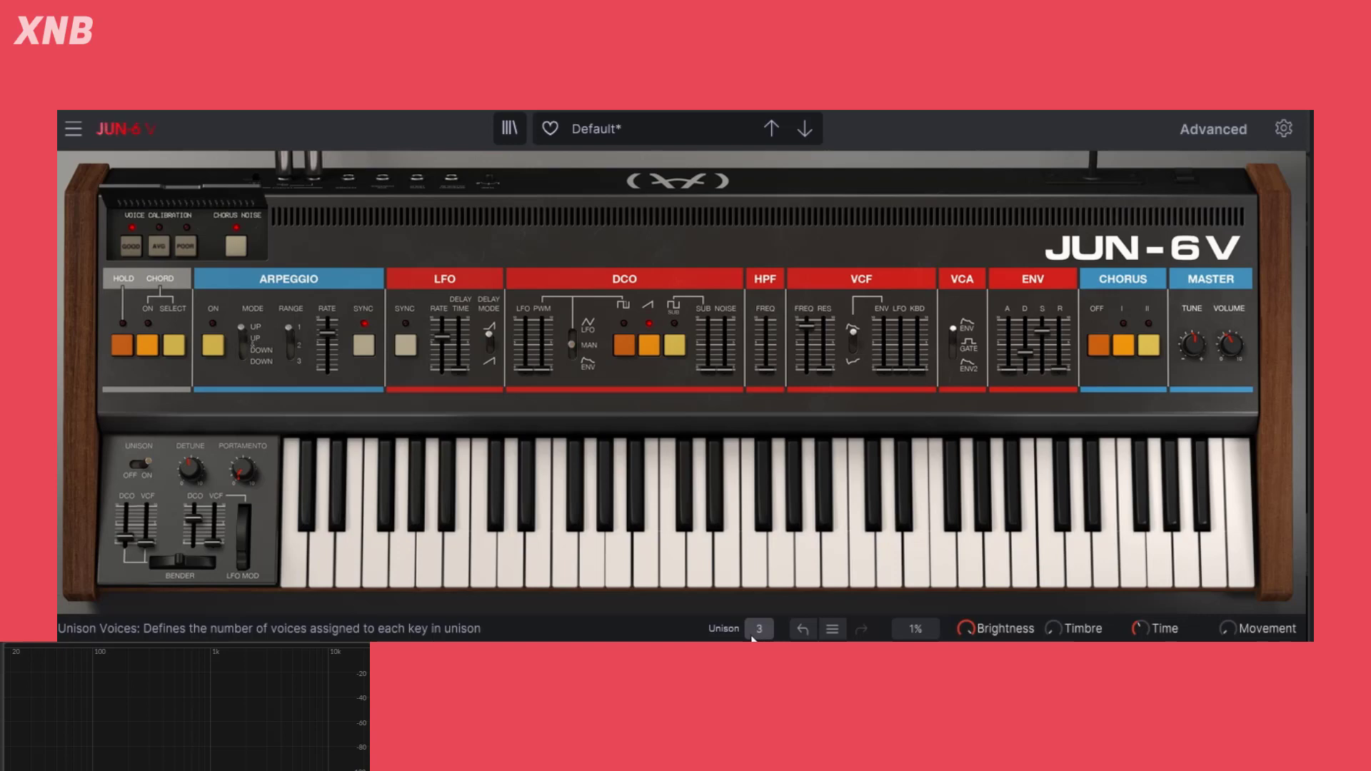
click(648, 569)
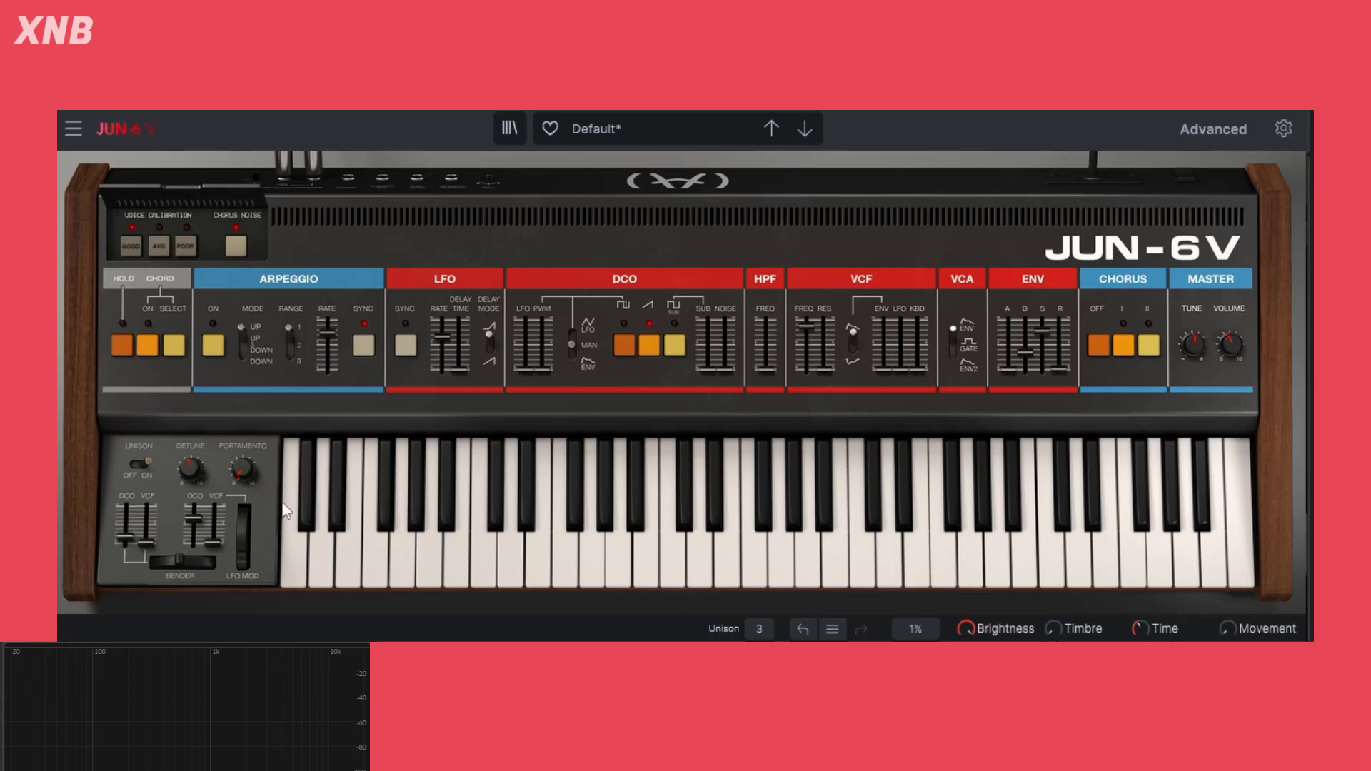
Lower the LFO MOD DCO amount and the Bender DCO amount to minimum and play a low note
click(199, 467)
click(243, 529)
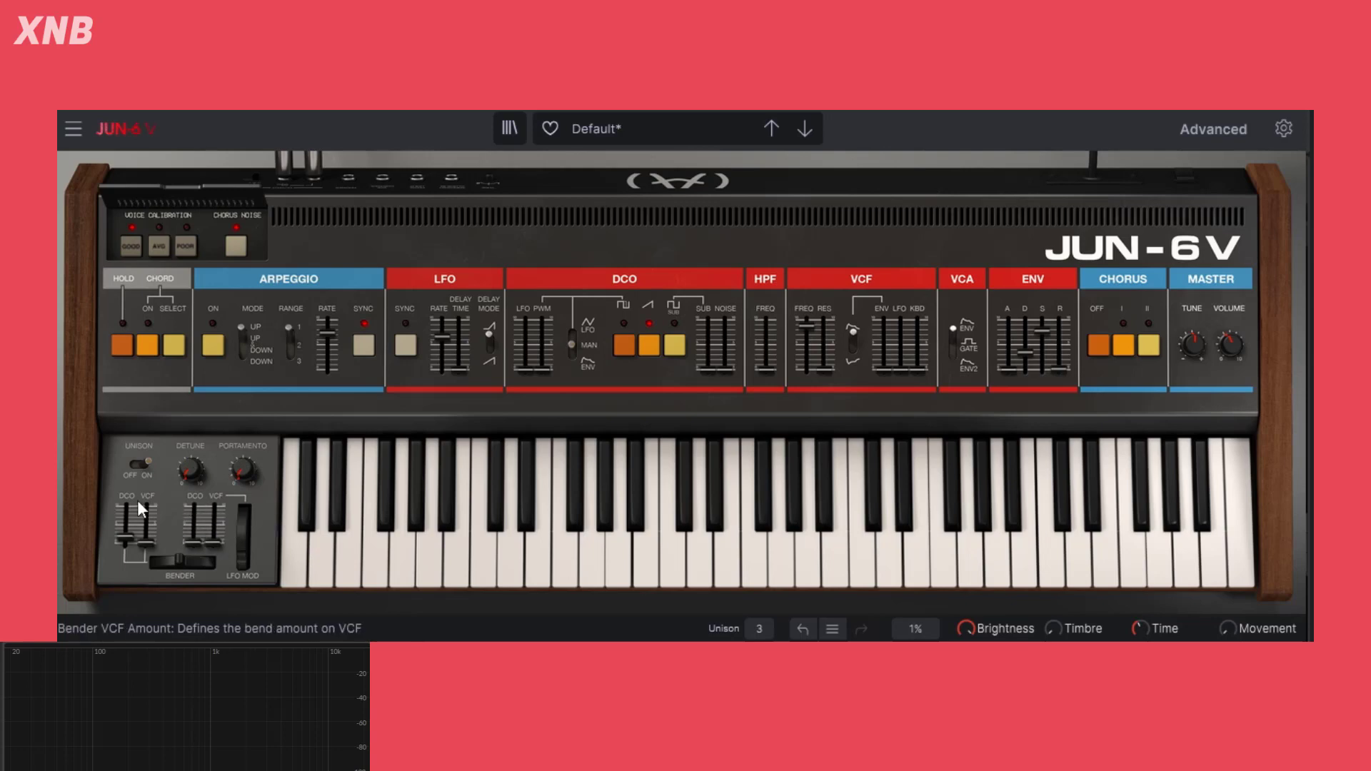
click(117, 536)
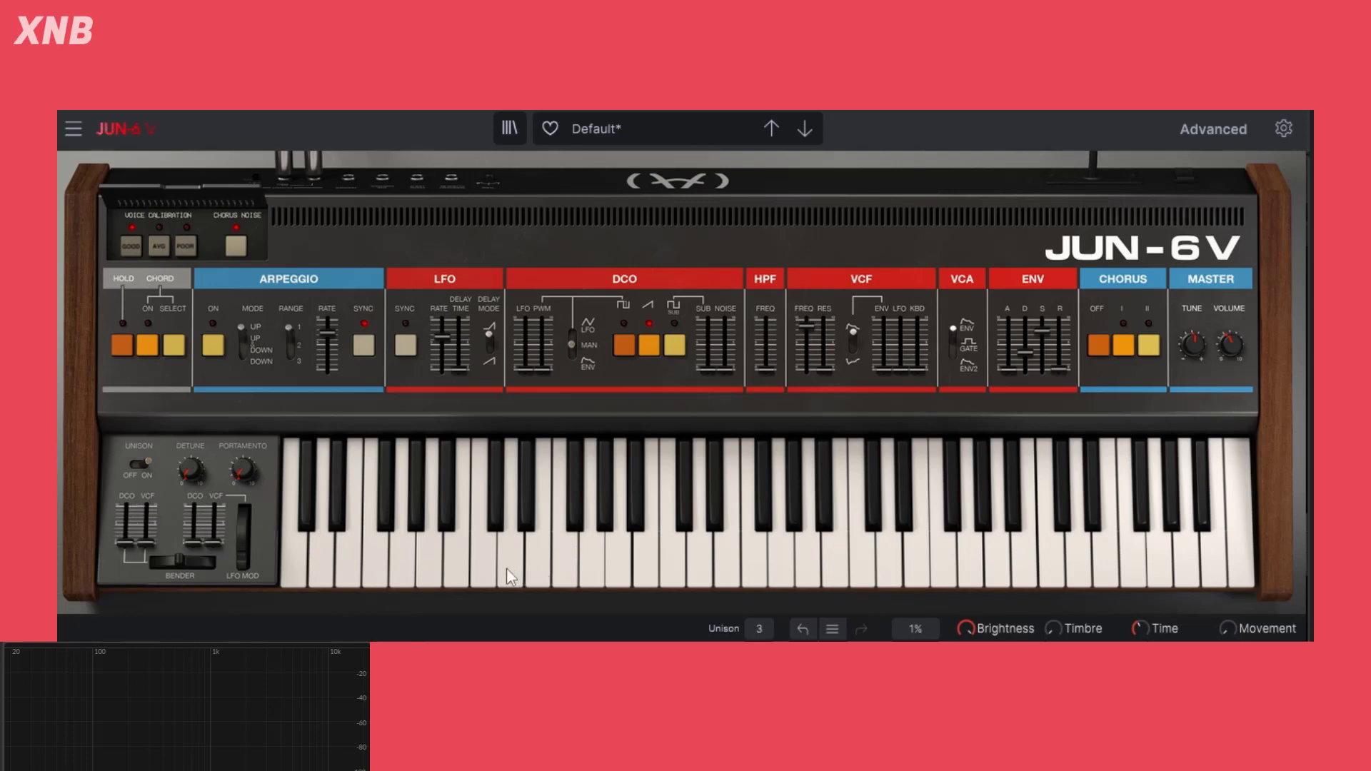
click(478, 559)
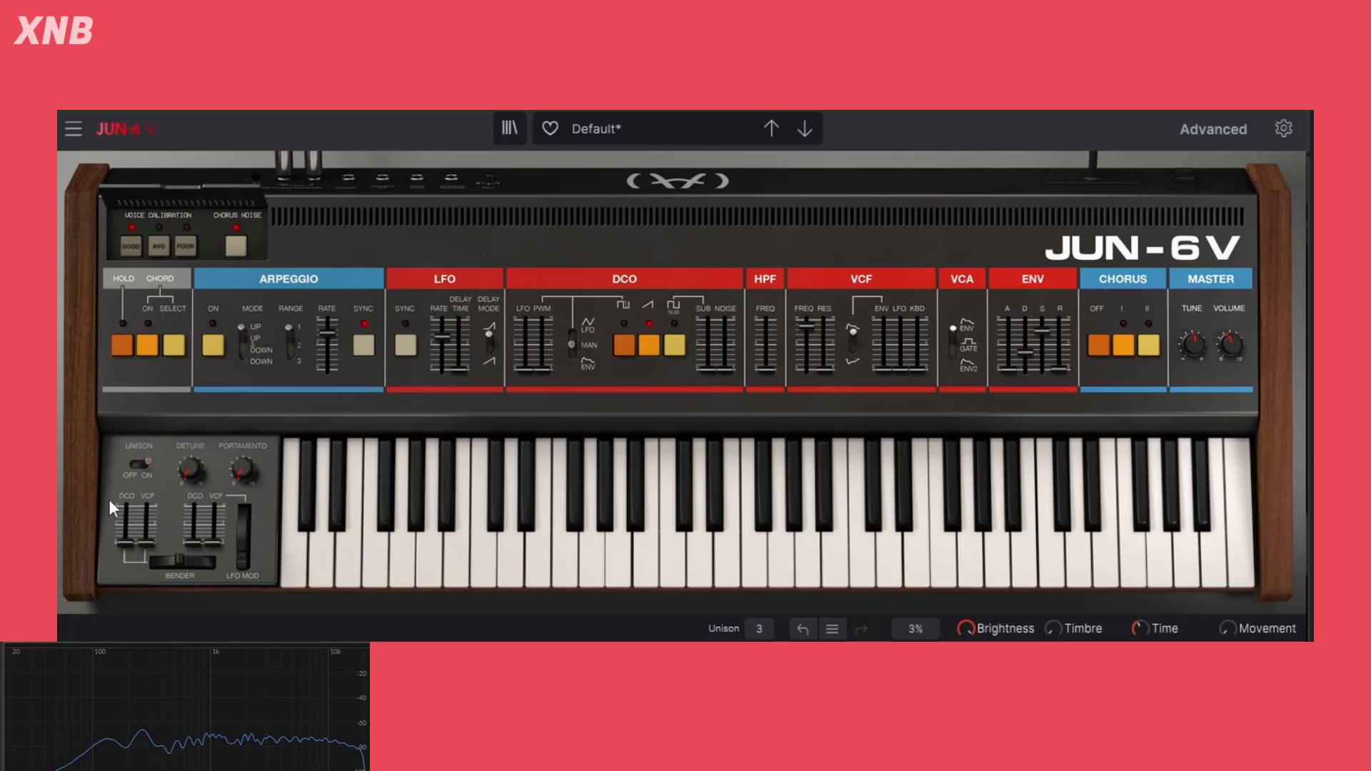
Compare a repeated low note with Unison off and with three-voice Unison on
click(137, 465)
click(491, 560)
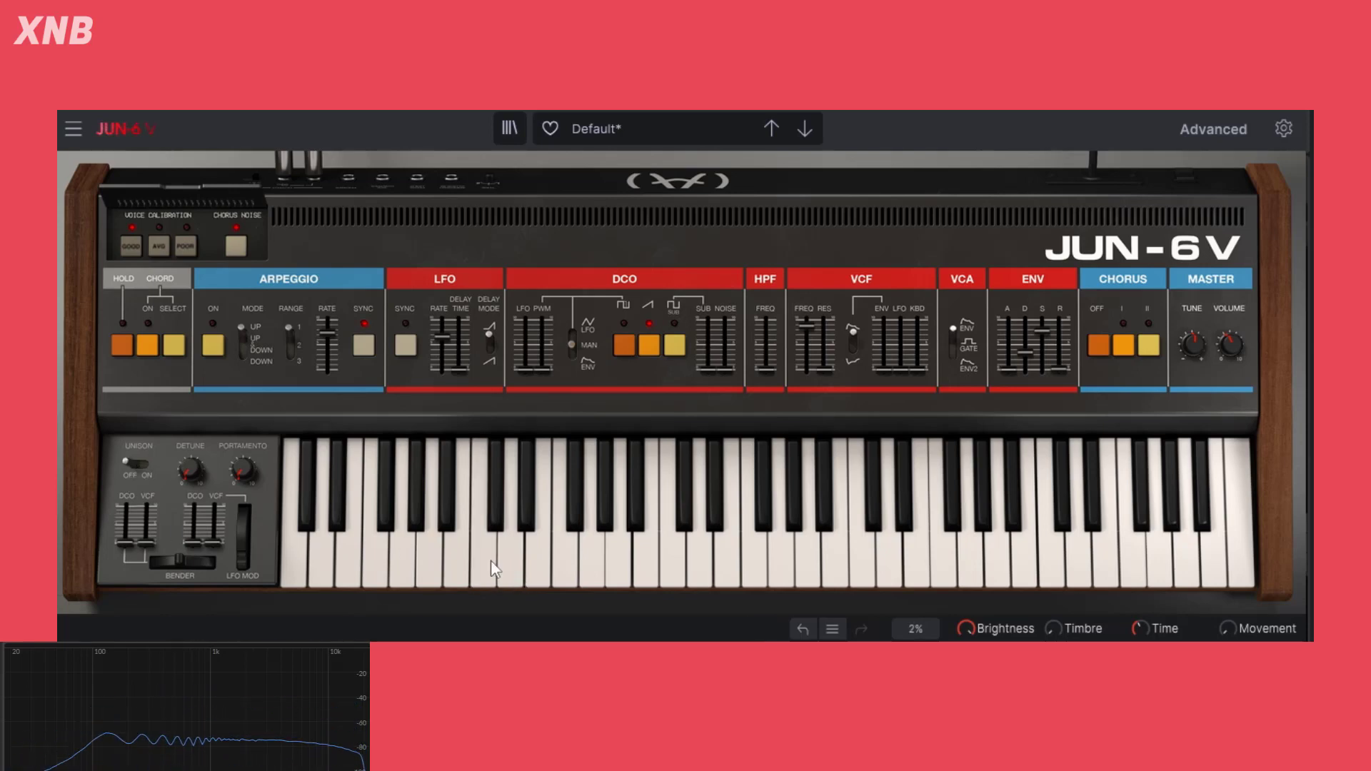
click(490, 561)
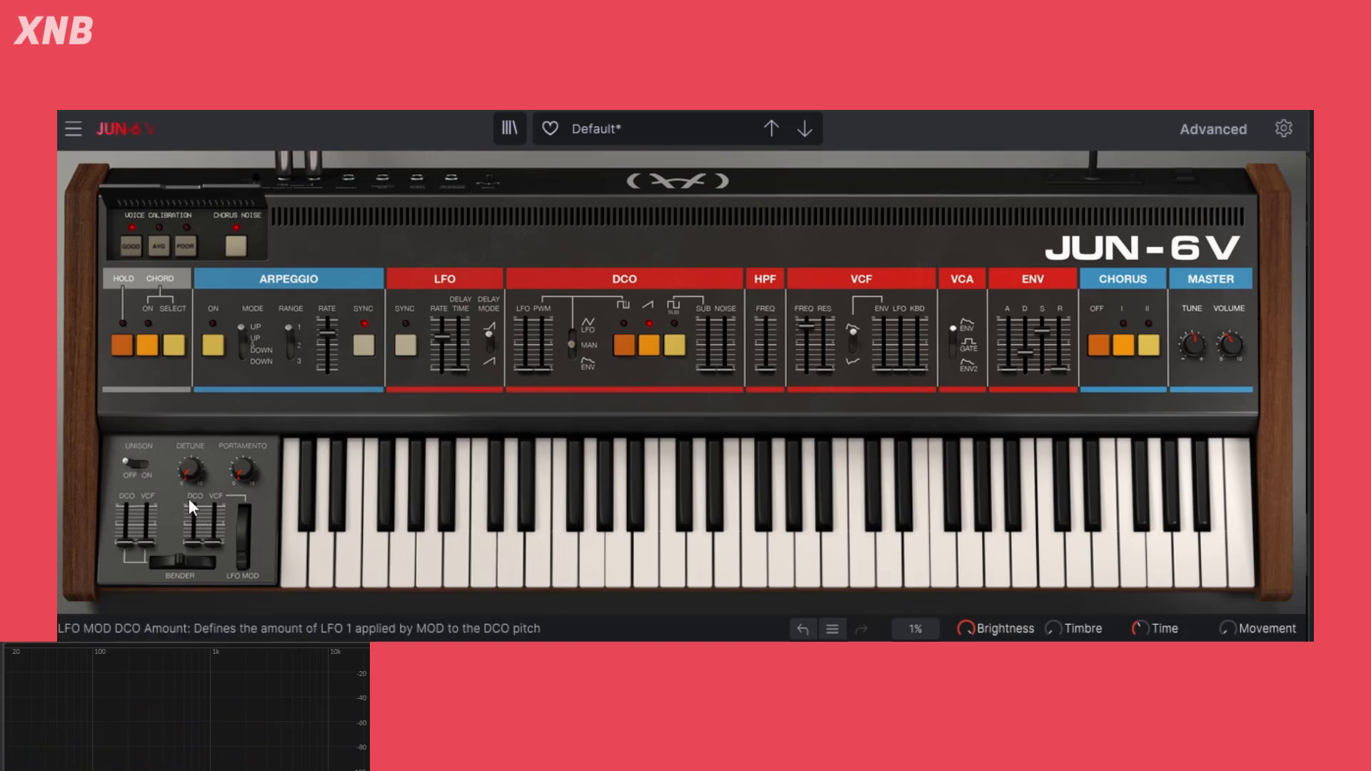
click(143, 462)
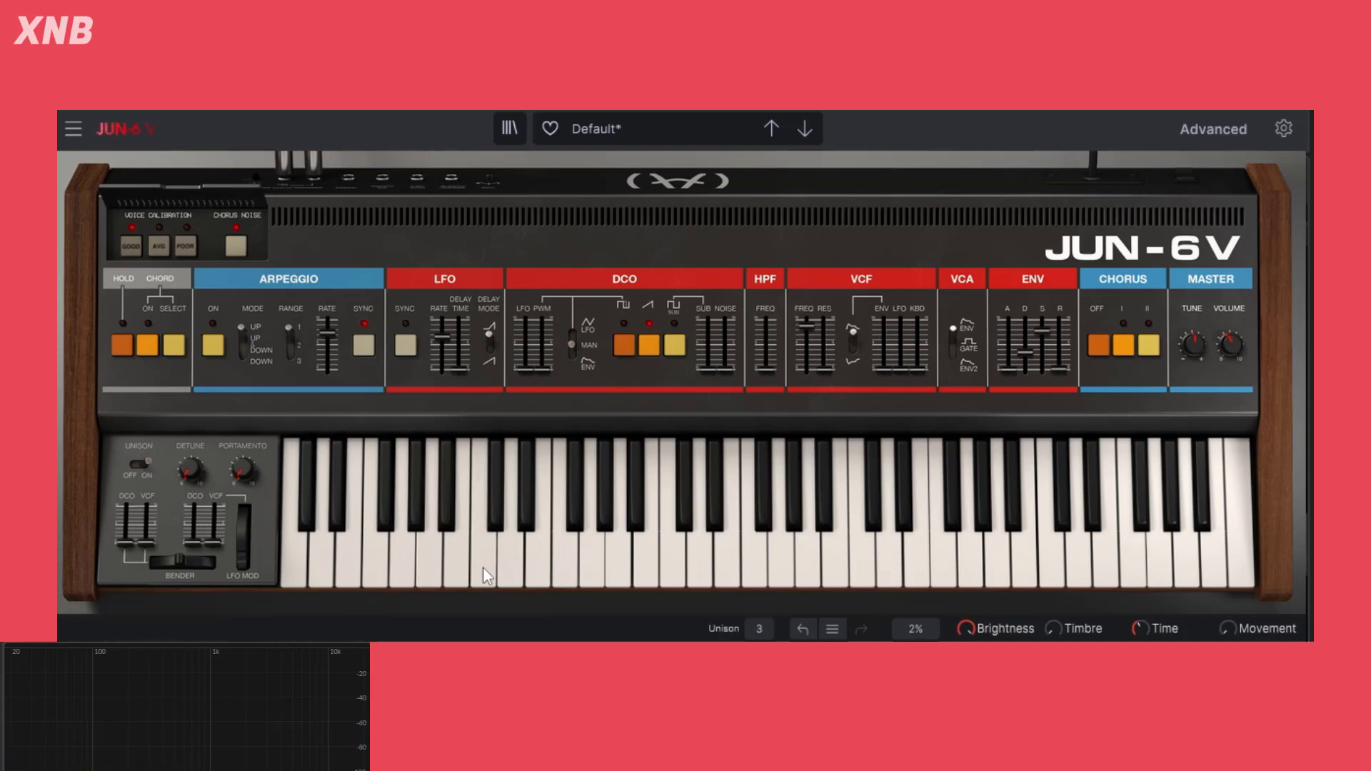
click(483, 568)
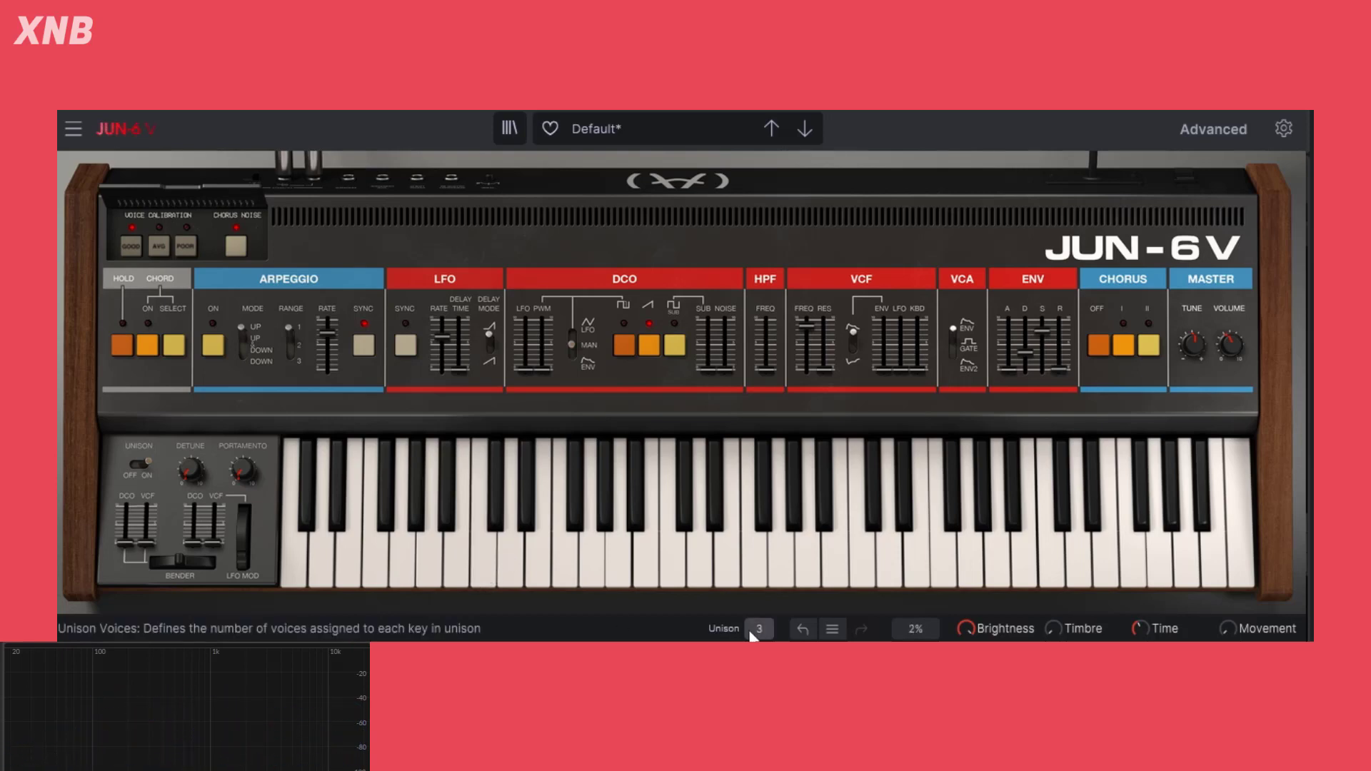
click(482, 556)
click(482, 557)
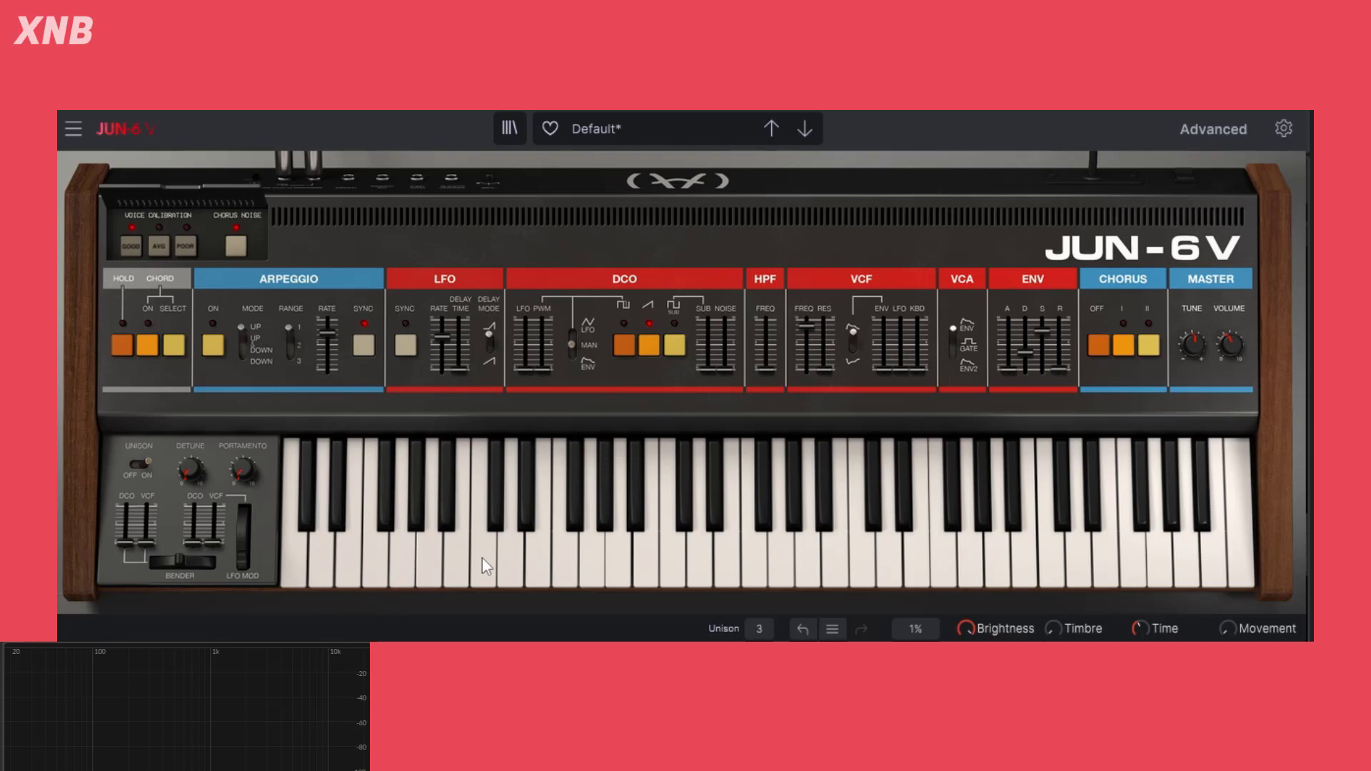
click(482, 559)
click(480, 566)
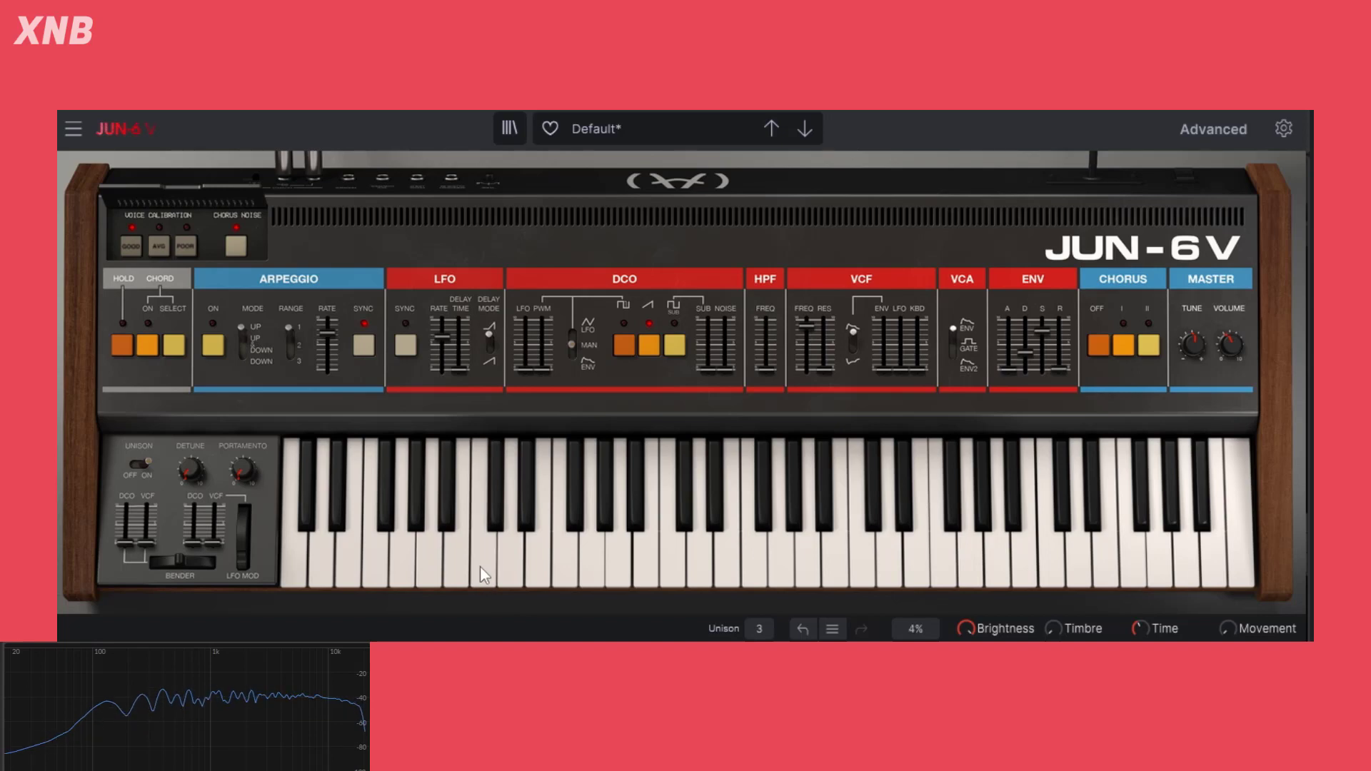
Switch Unison off and back on while replaying the low note to compare the sound once more
click(137, 464)
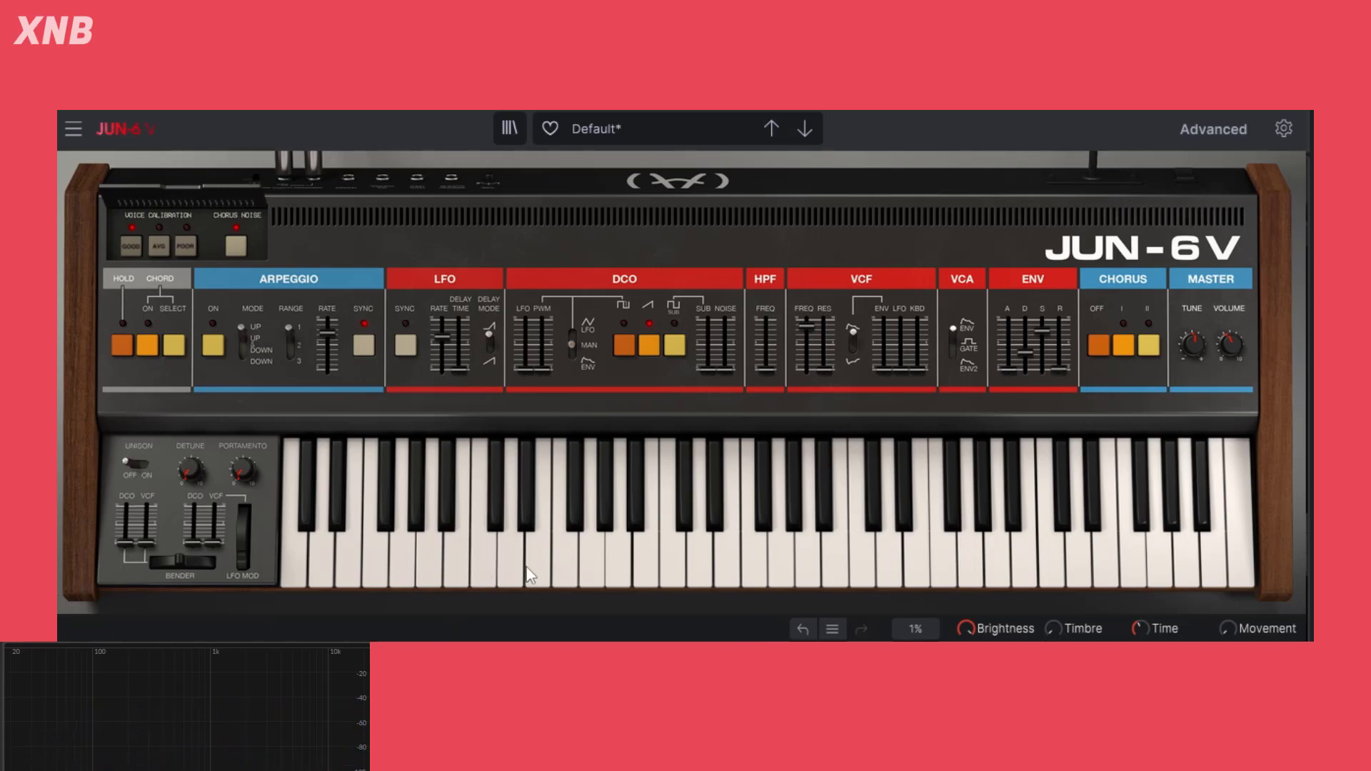
click(488, 569)
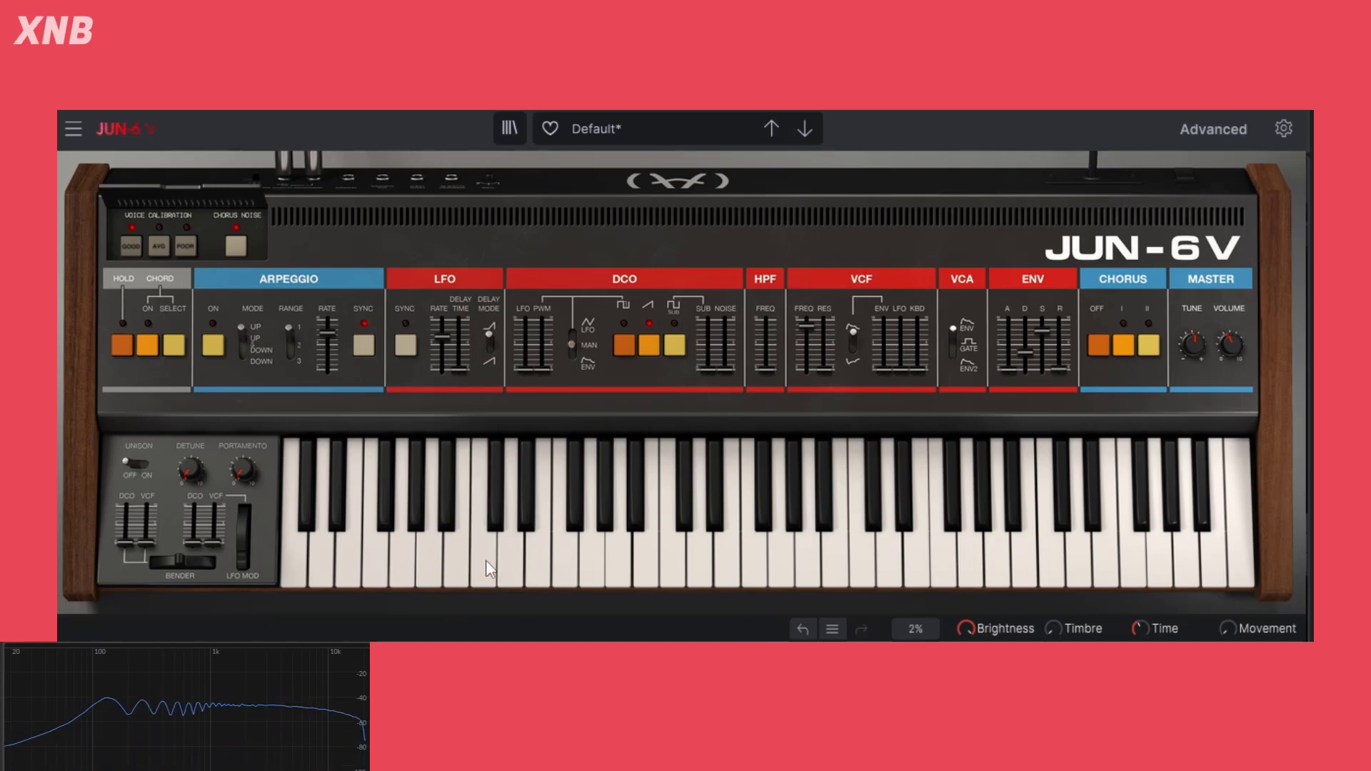
click(139, 464)
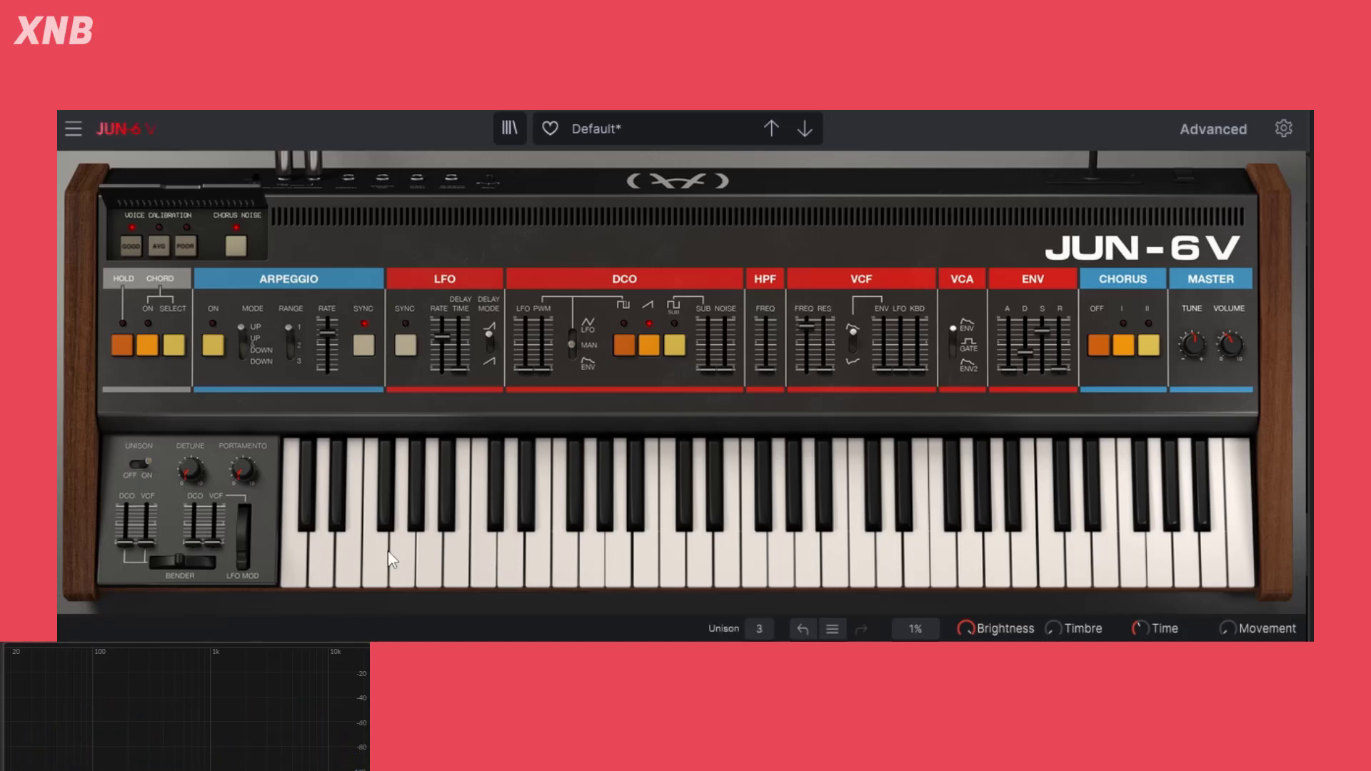
click(485, 568)
click(486, 568)
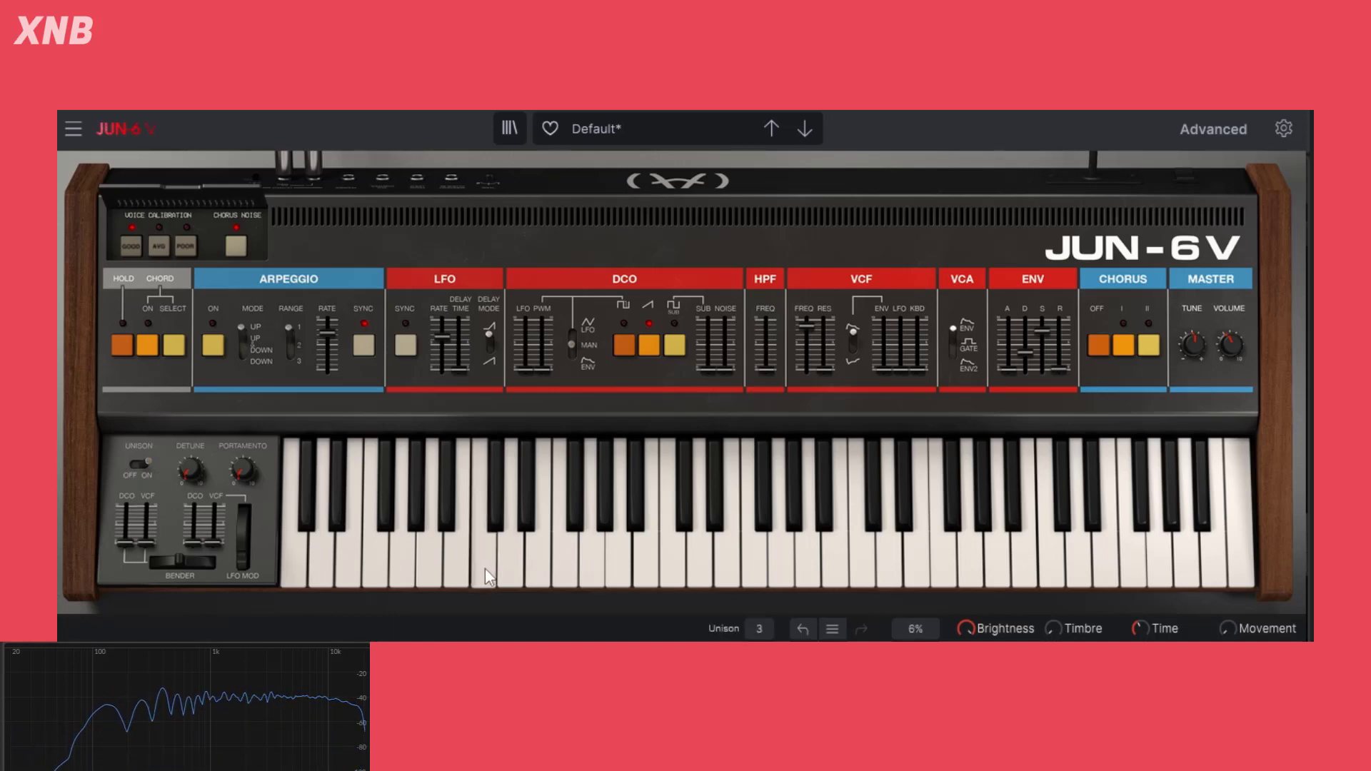
click(485, 568)
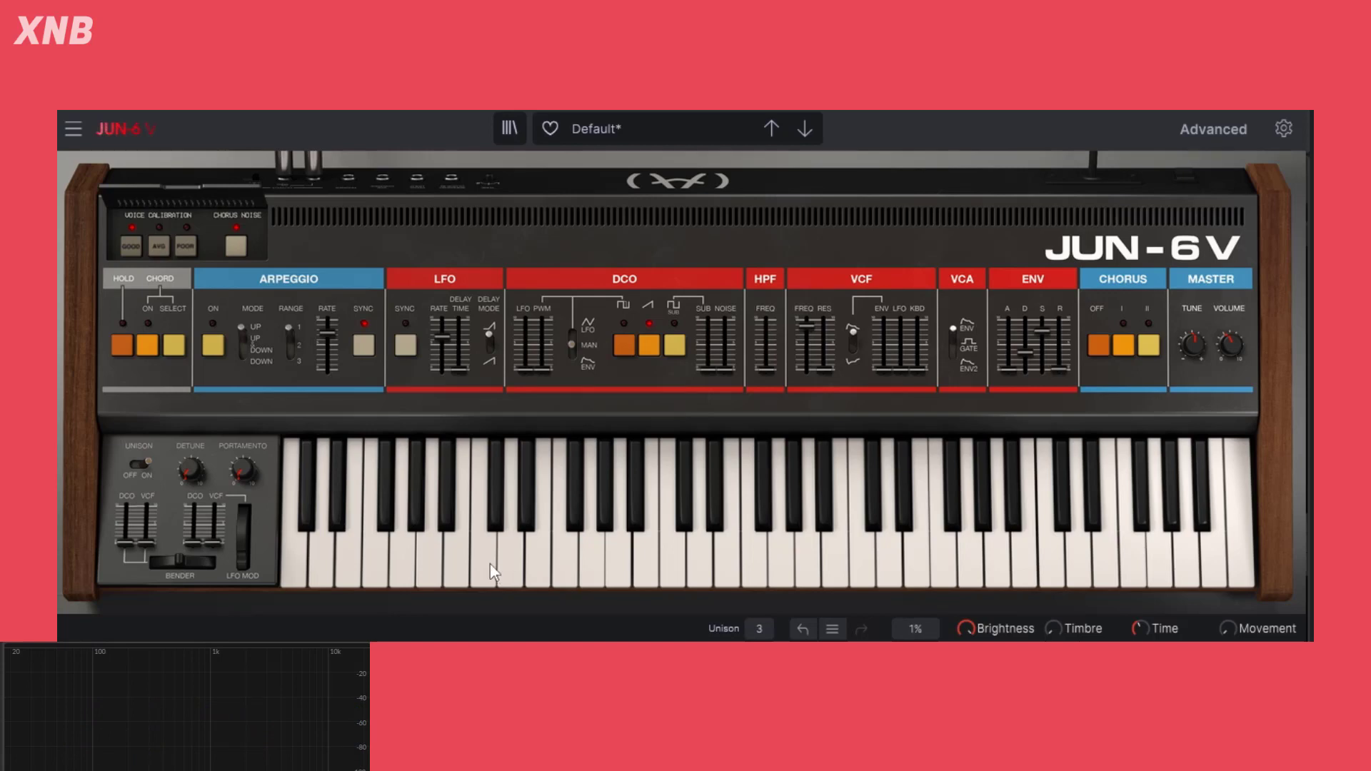
click(490, 564)
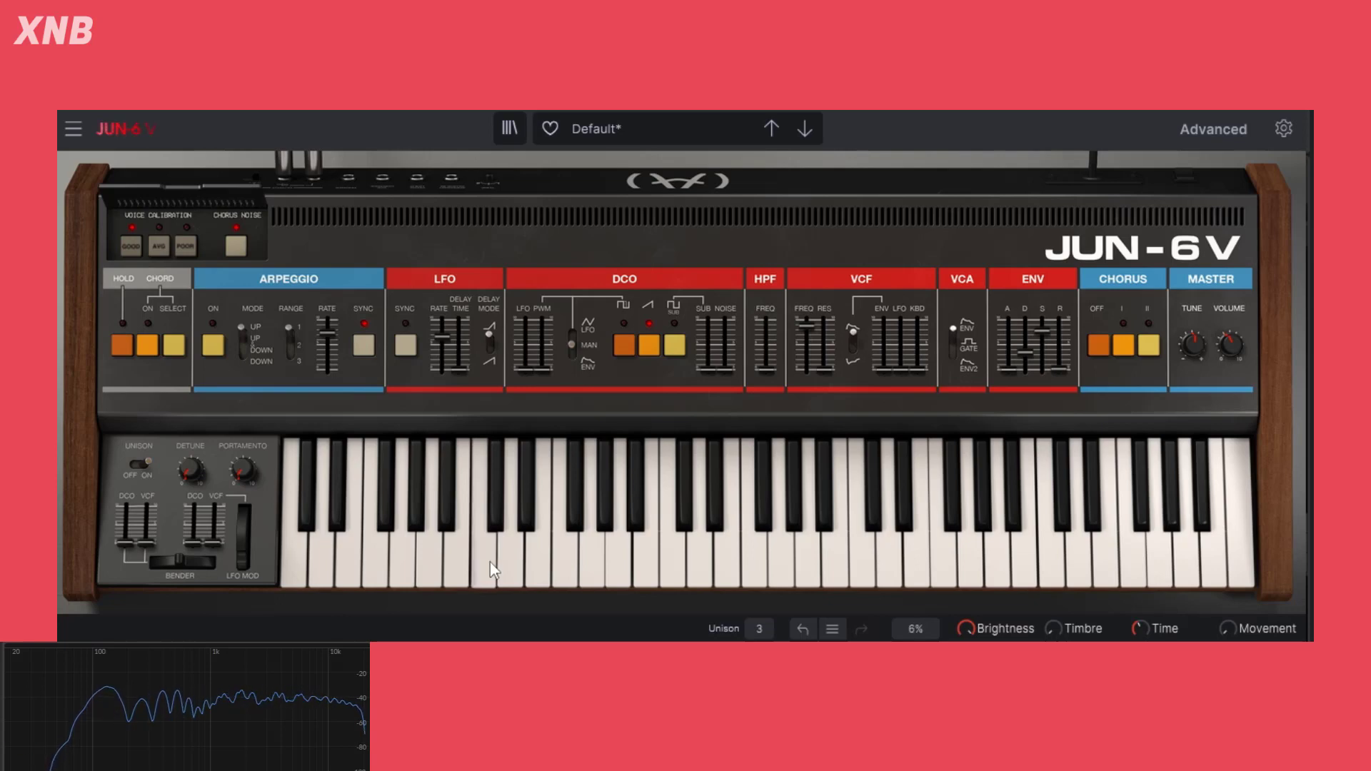
Sweep the Unison Detune up to about 0.86 and down twice, ending at about 0.058
mouse_move(191, 478)
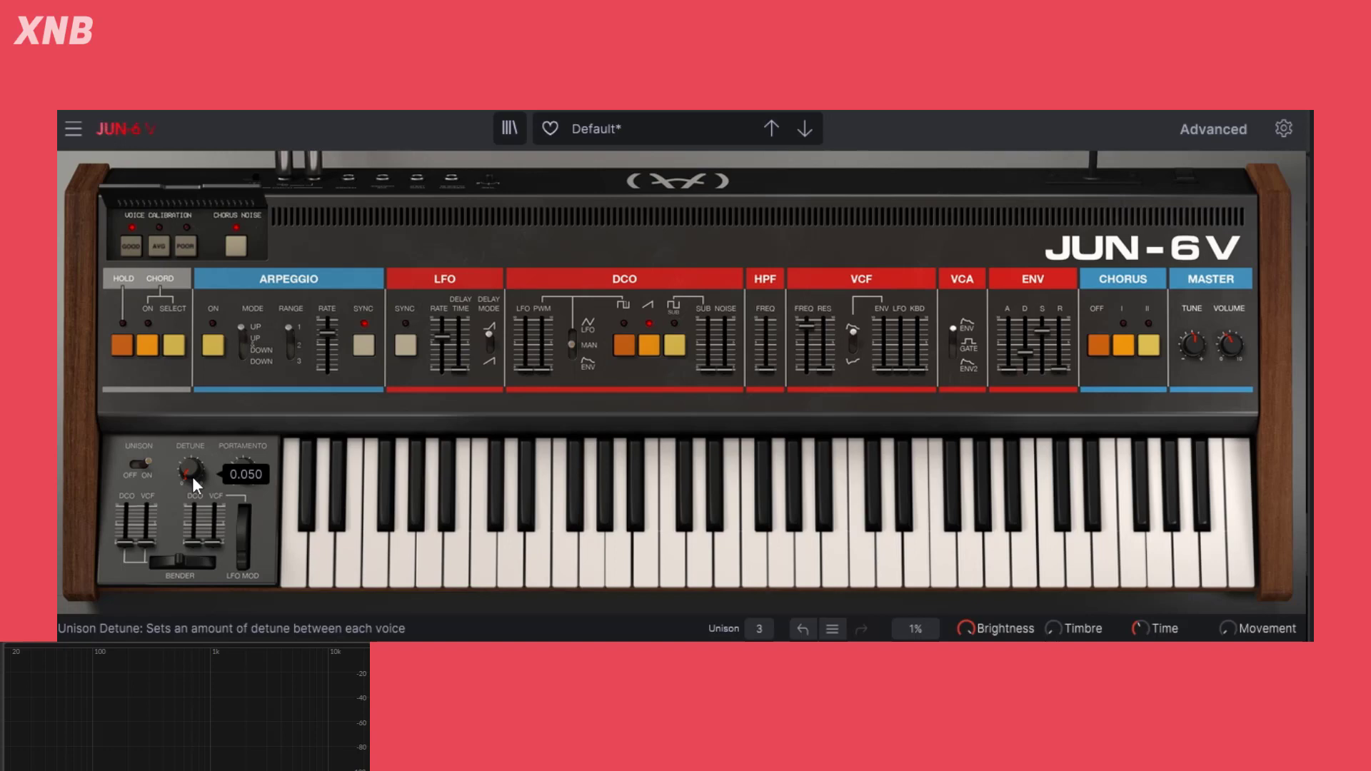
drag(191, 477, 191, 409)
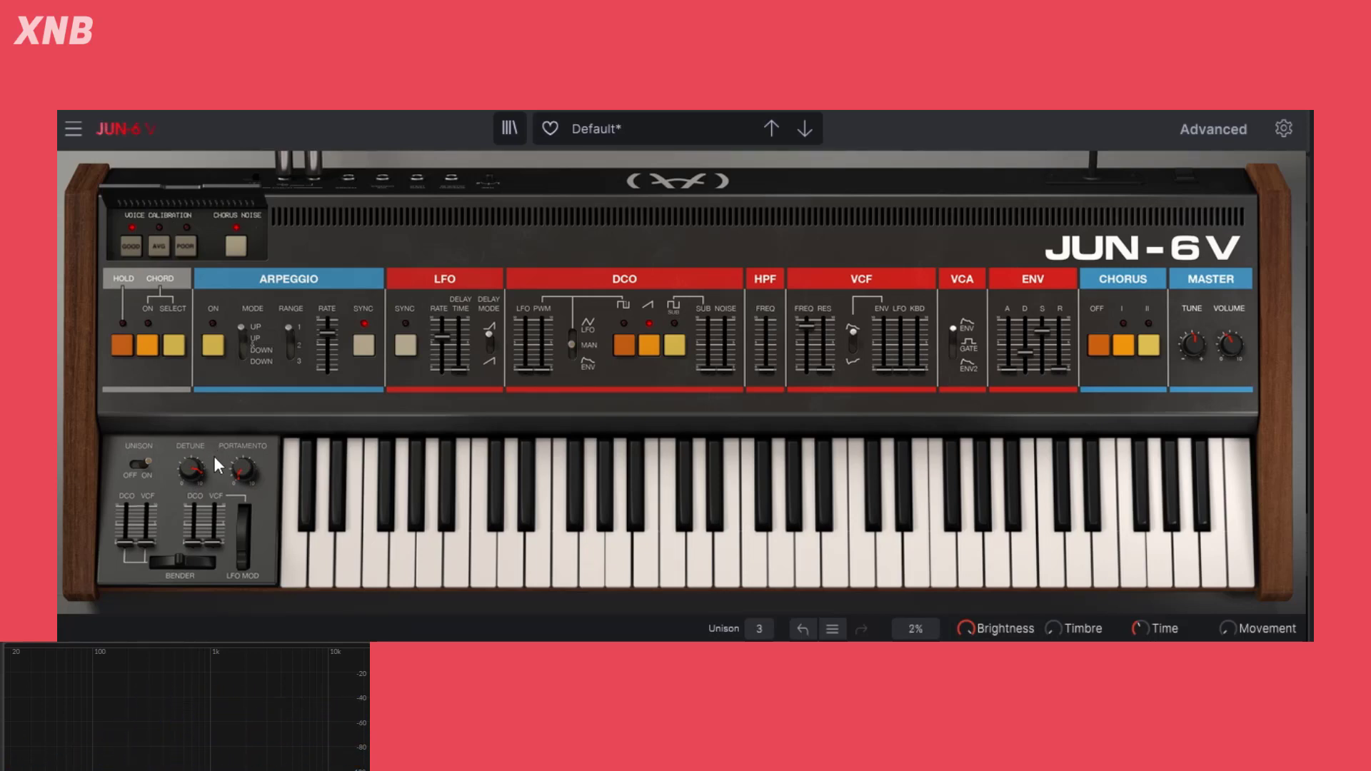
mouse_move(196, 475)
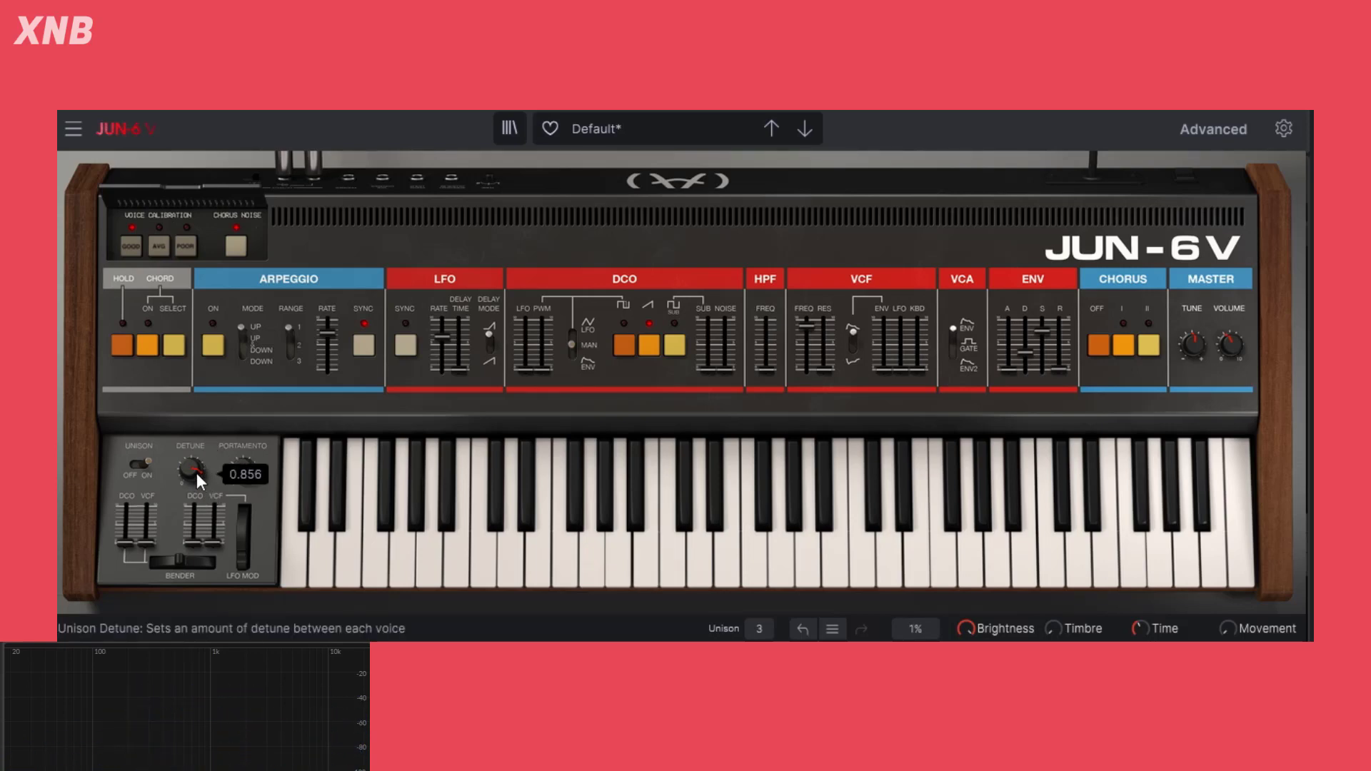
drag(192, 472, 191, 558)
drag(192, 473, 192, 393)
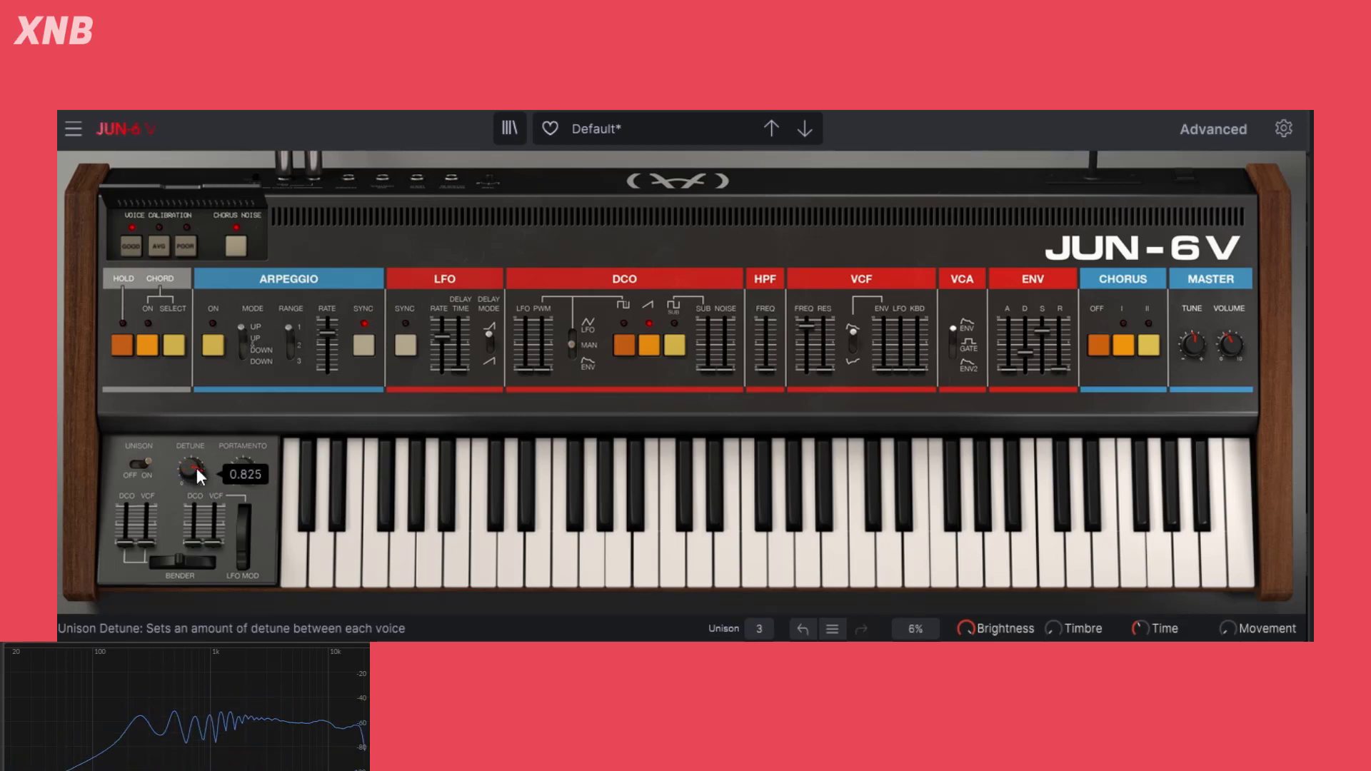
drag(198, 467, 197, 535)
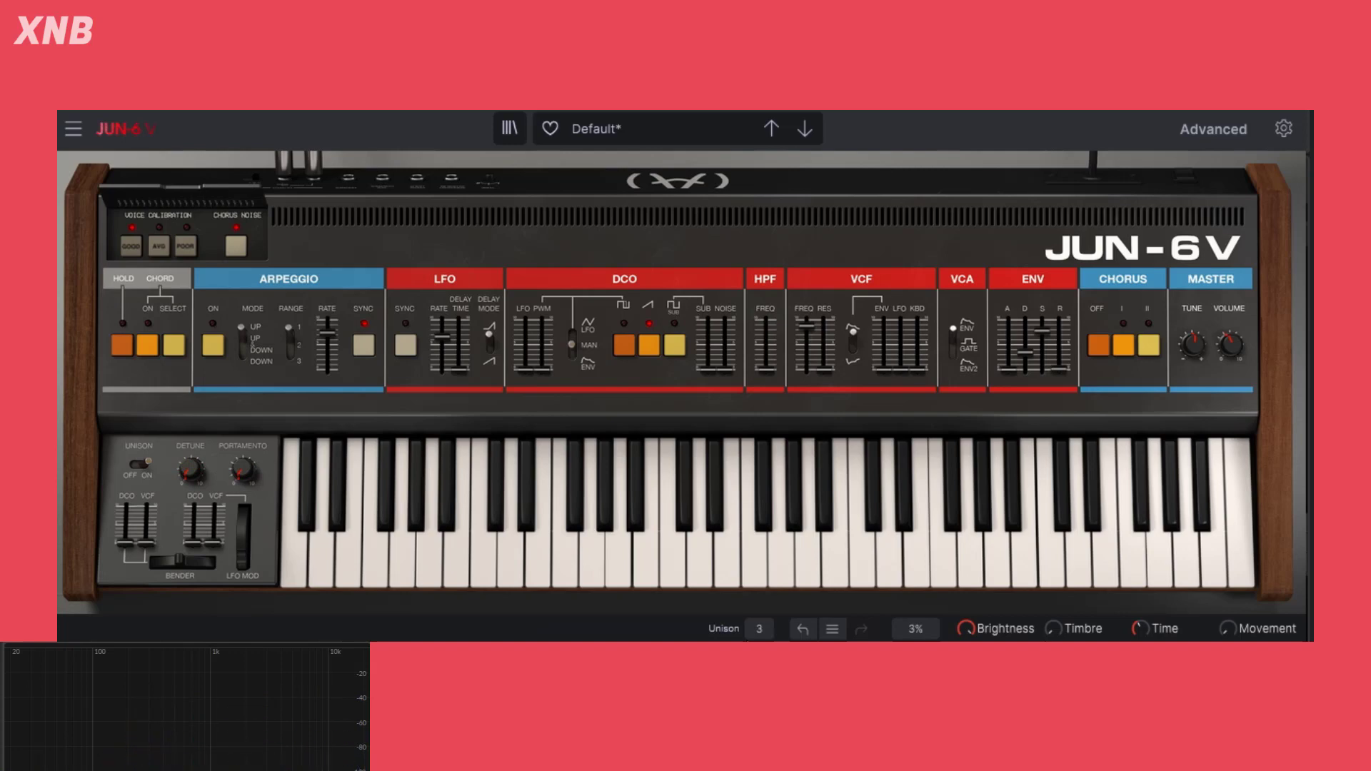
With 6 Unison voices, compare Unison off and on and raise the Detune to about 0.742
mouse_move(190, 470)
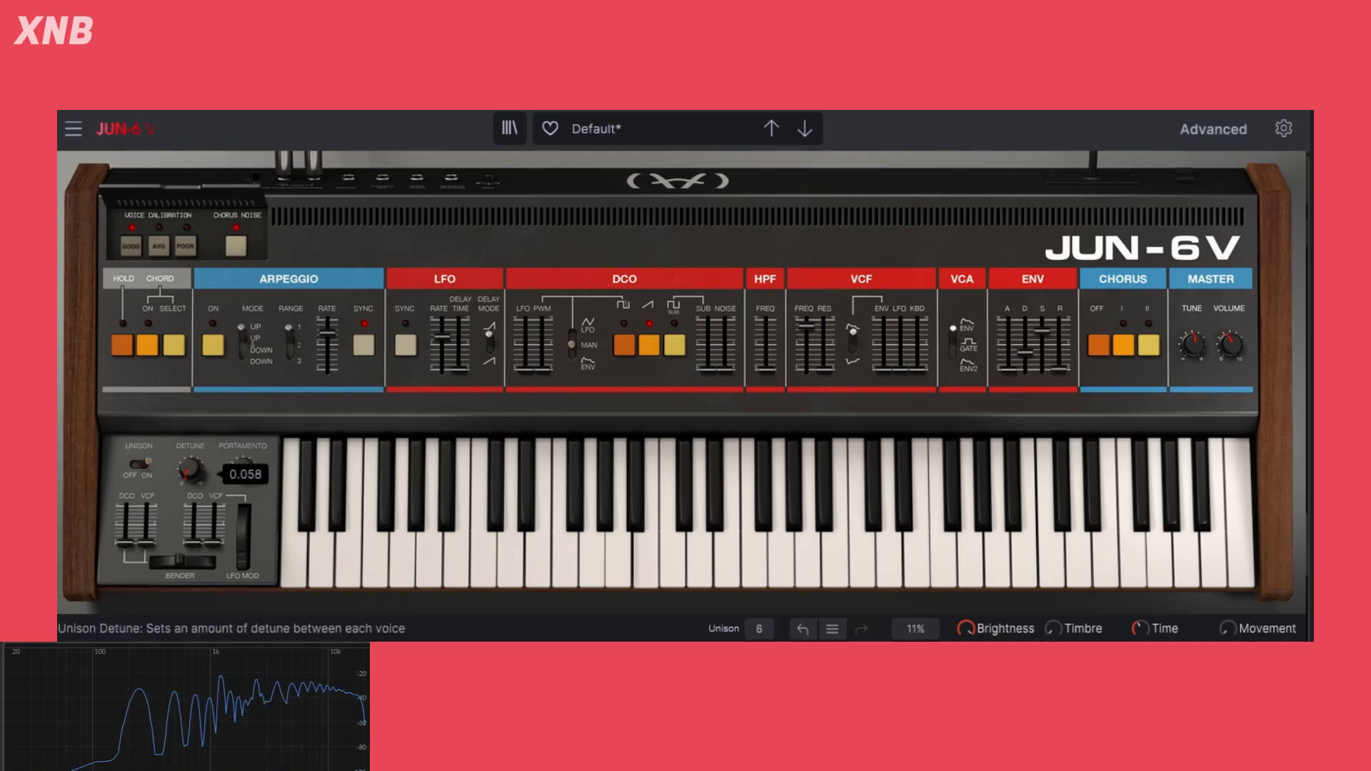
drag(190, 470, 190, 434)
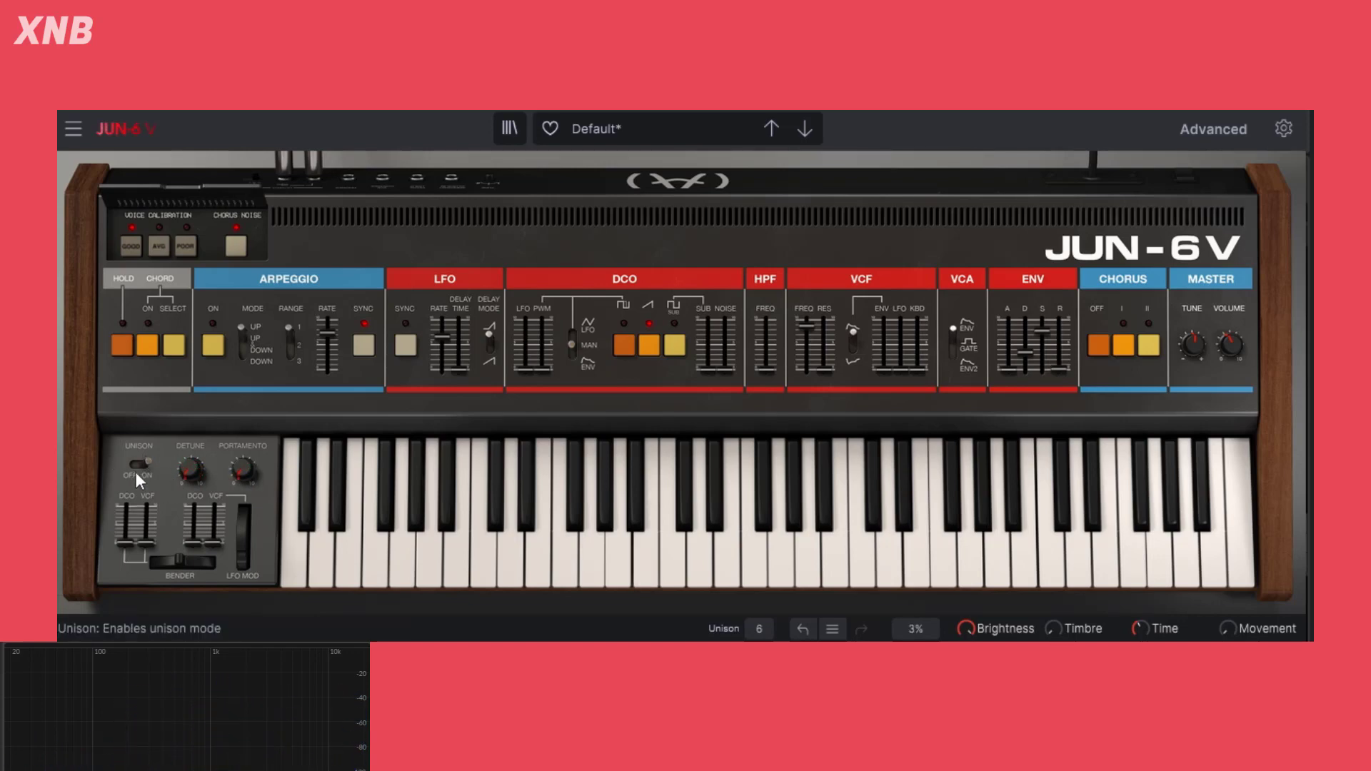
click(136, 471)
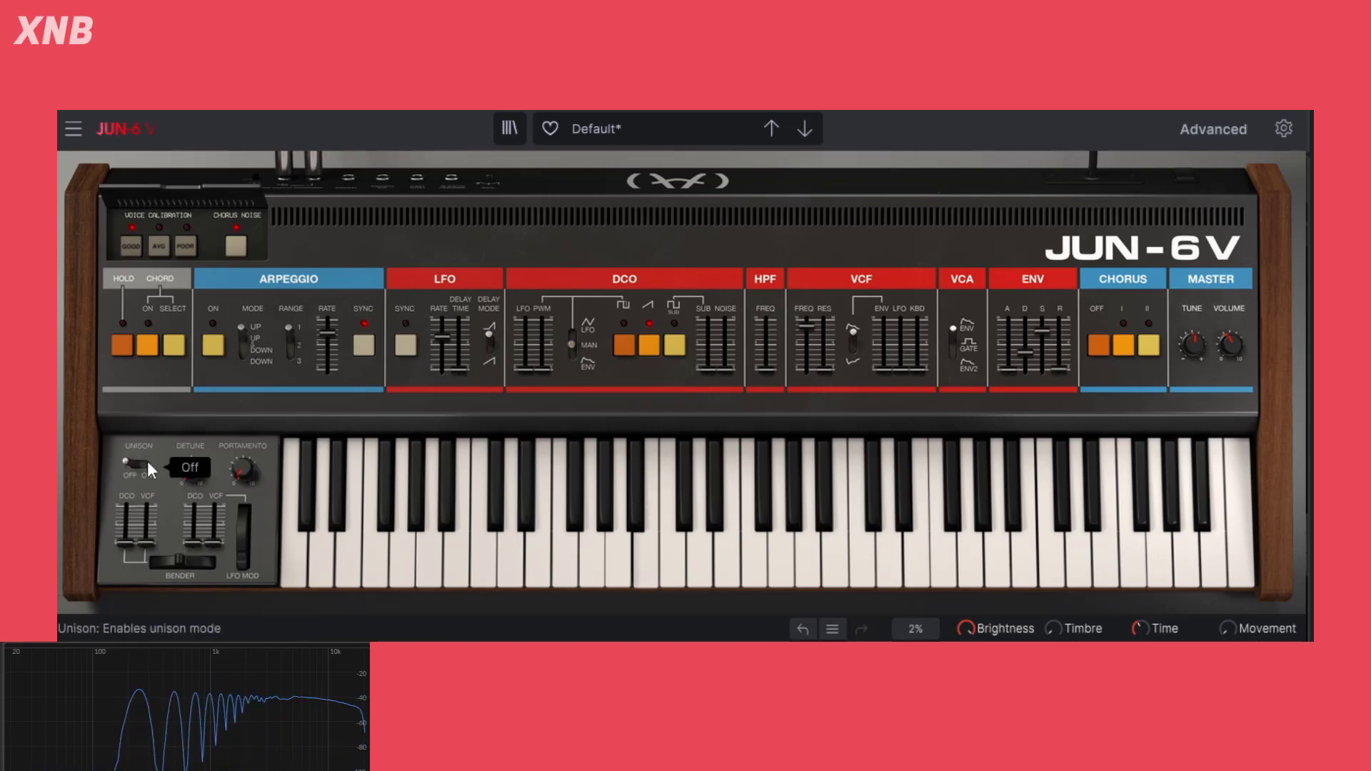
click(139, 465)
mouse_move(187, 473)
mouse_down()
mouse_move(186, 533)
mouse_move(197, 453)
mouse_up()
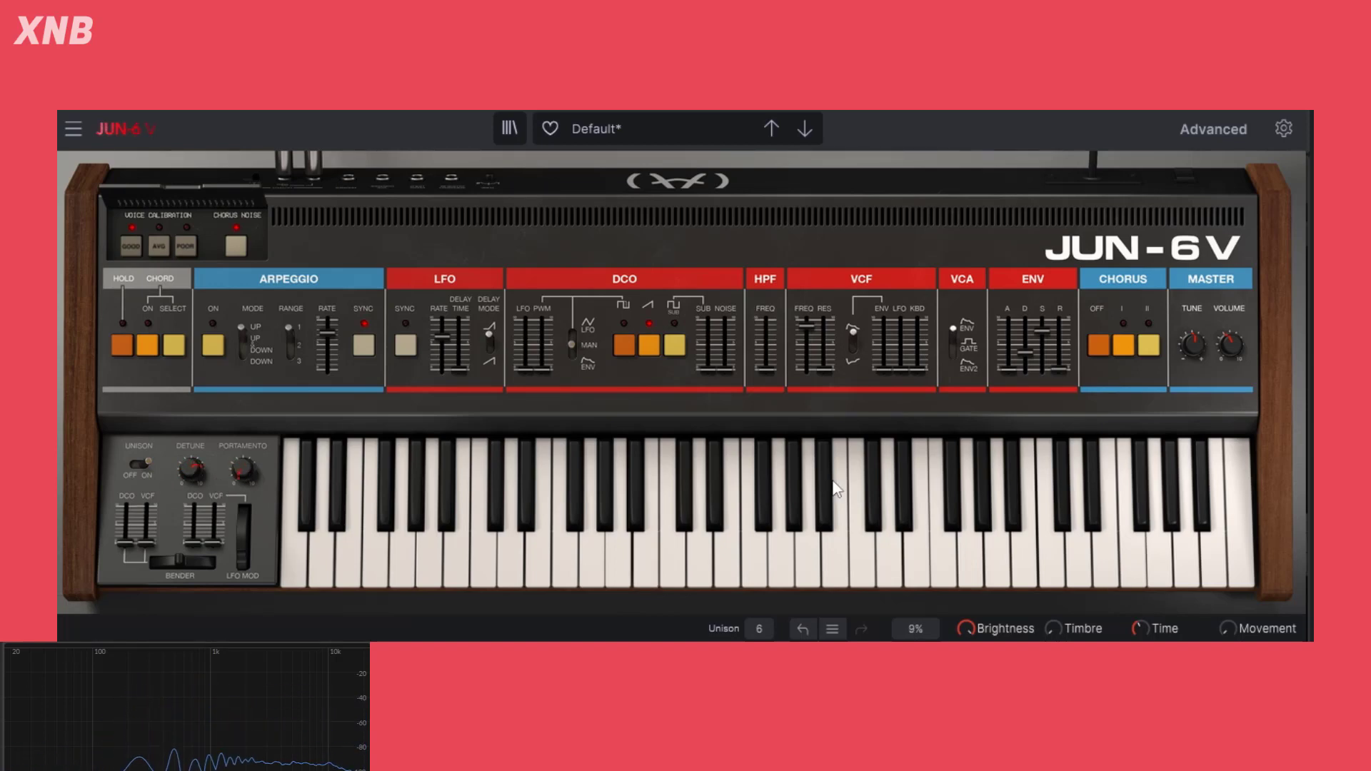
Lower the Unison Detune to a small amount and toggle Unison to compare, leaving it on
mouse_move(184, 474)
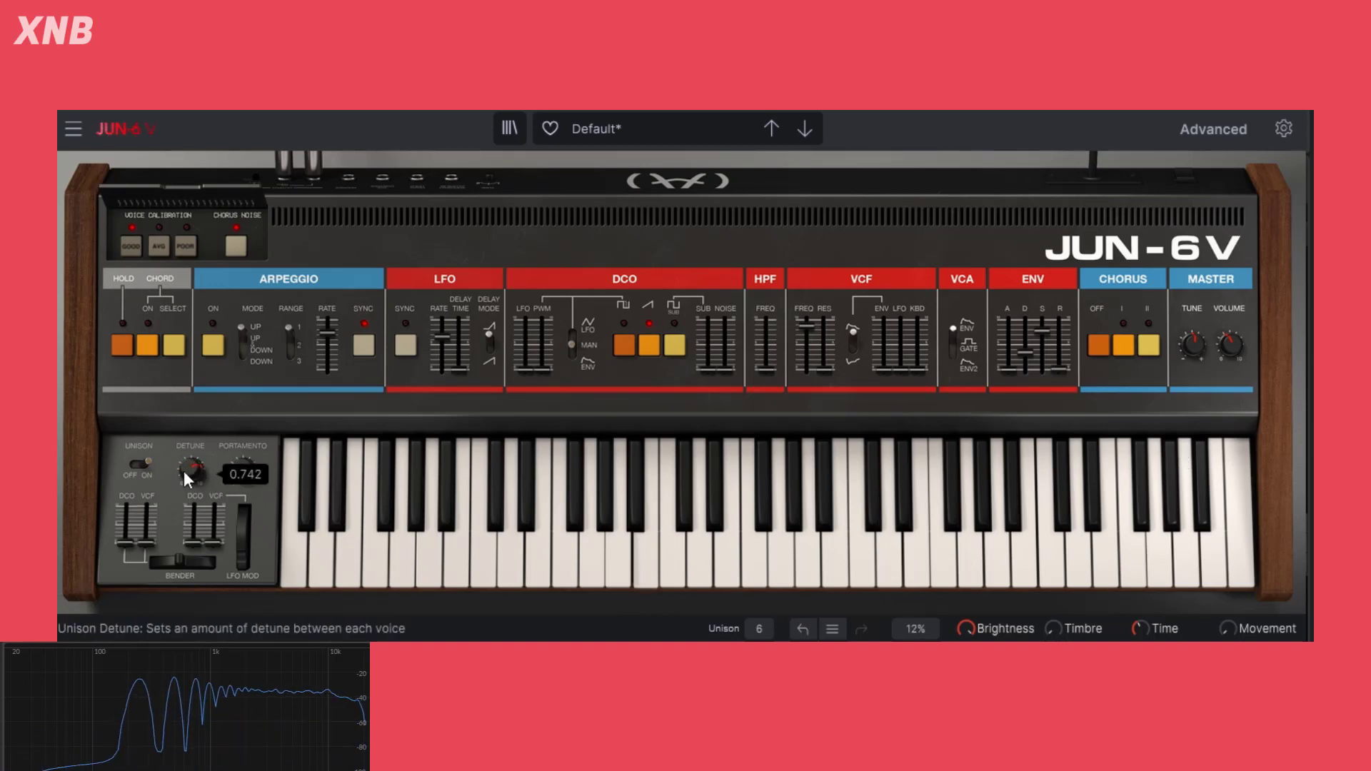
drag(184, 473, 185, 543)
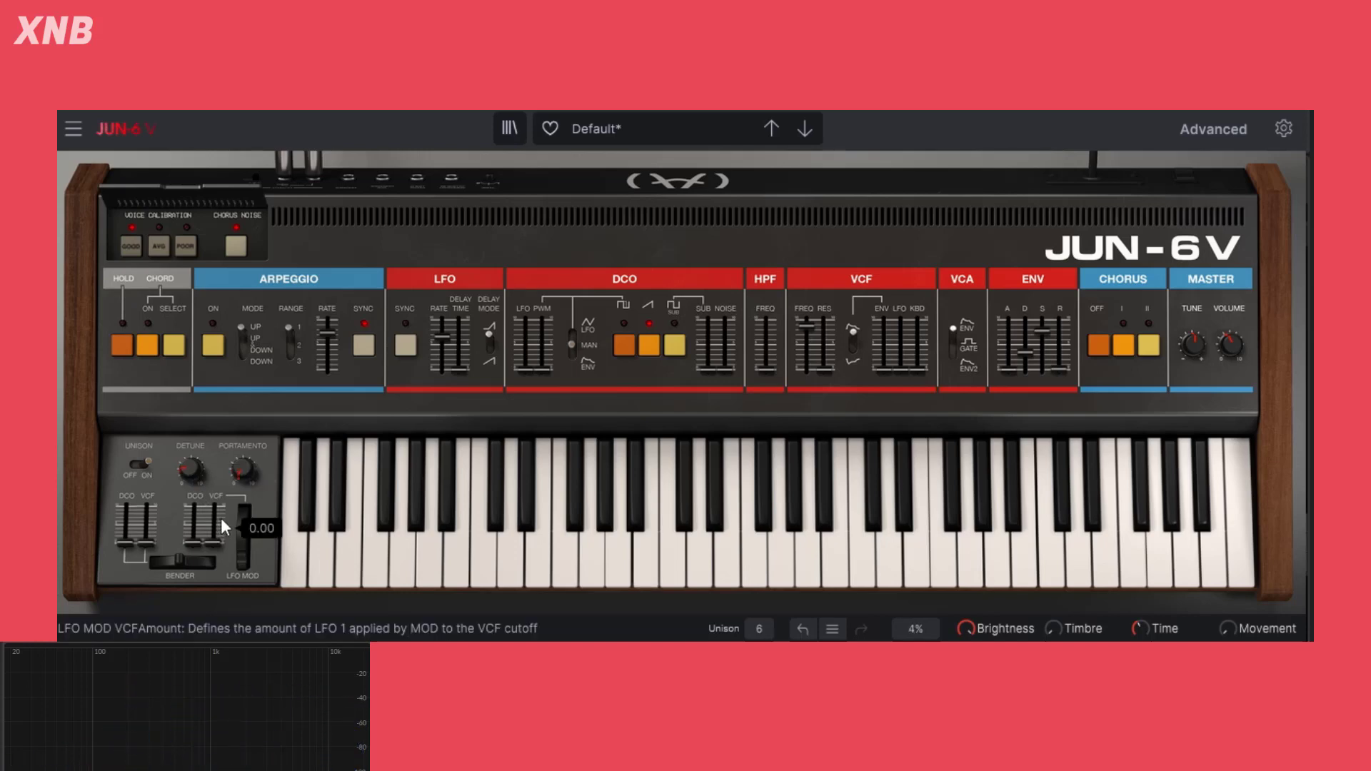
click(143, 463)
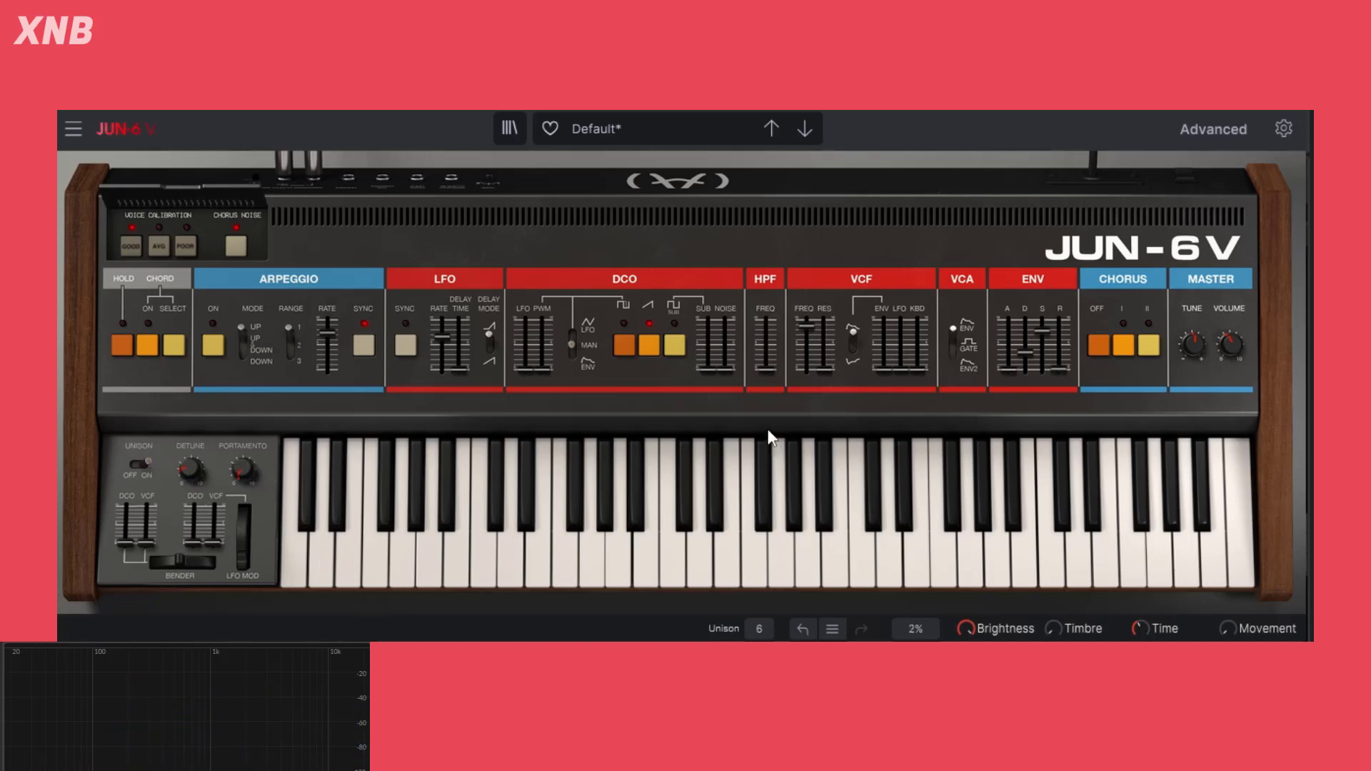
click(140, 461)
Check the Bender VCF amount and lower the VCF frequency slightly
mouse_move(152, 547)
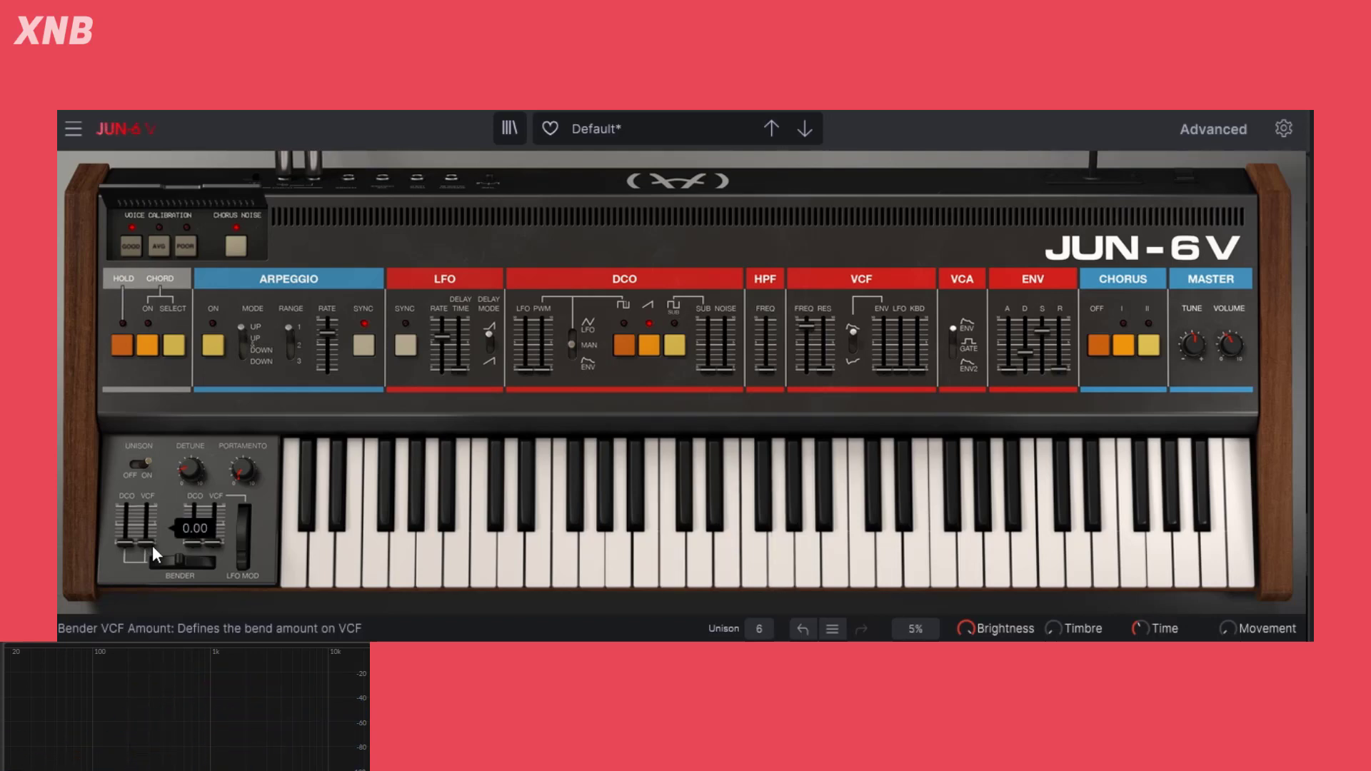
mouse_move(197, 473)
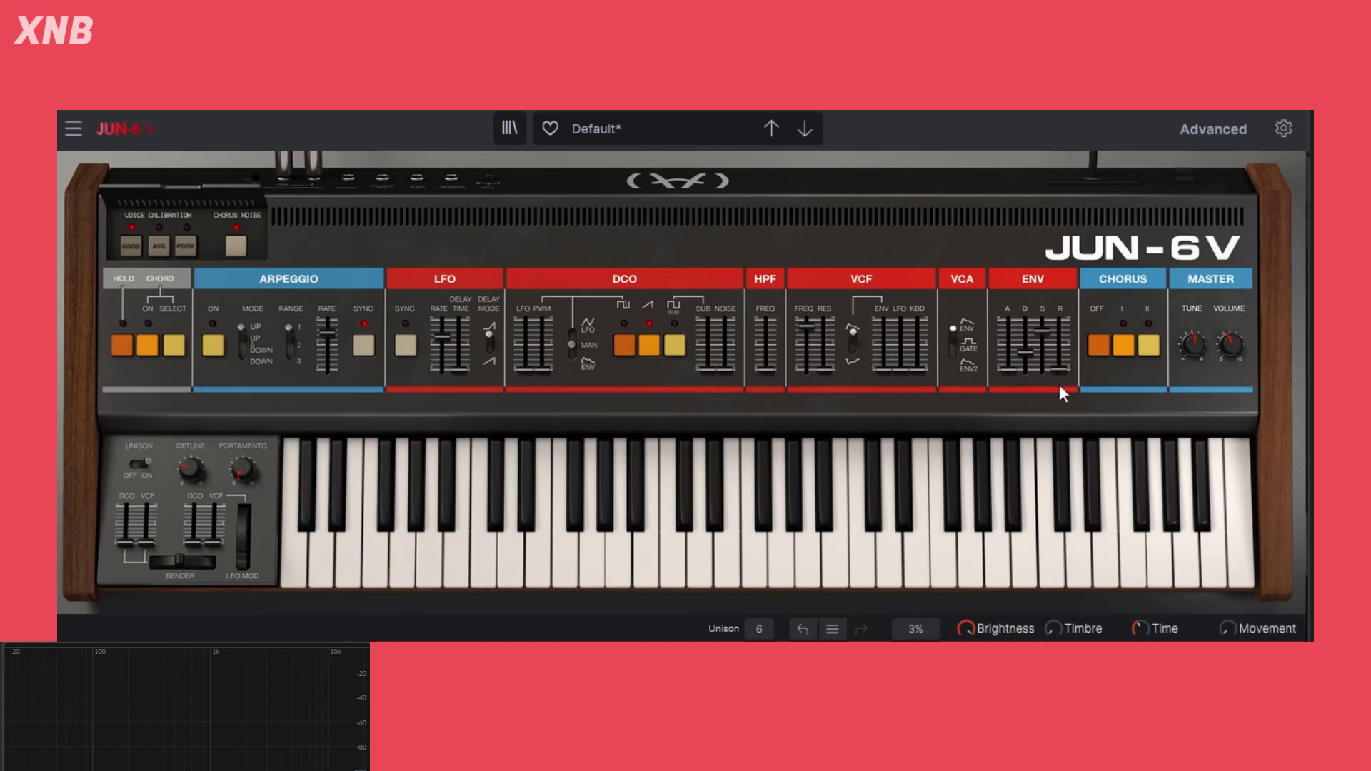
mouse_move(806, 328)
drag(805, 328, 805, 333)
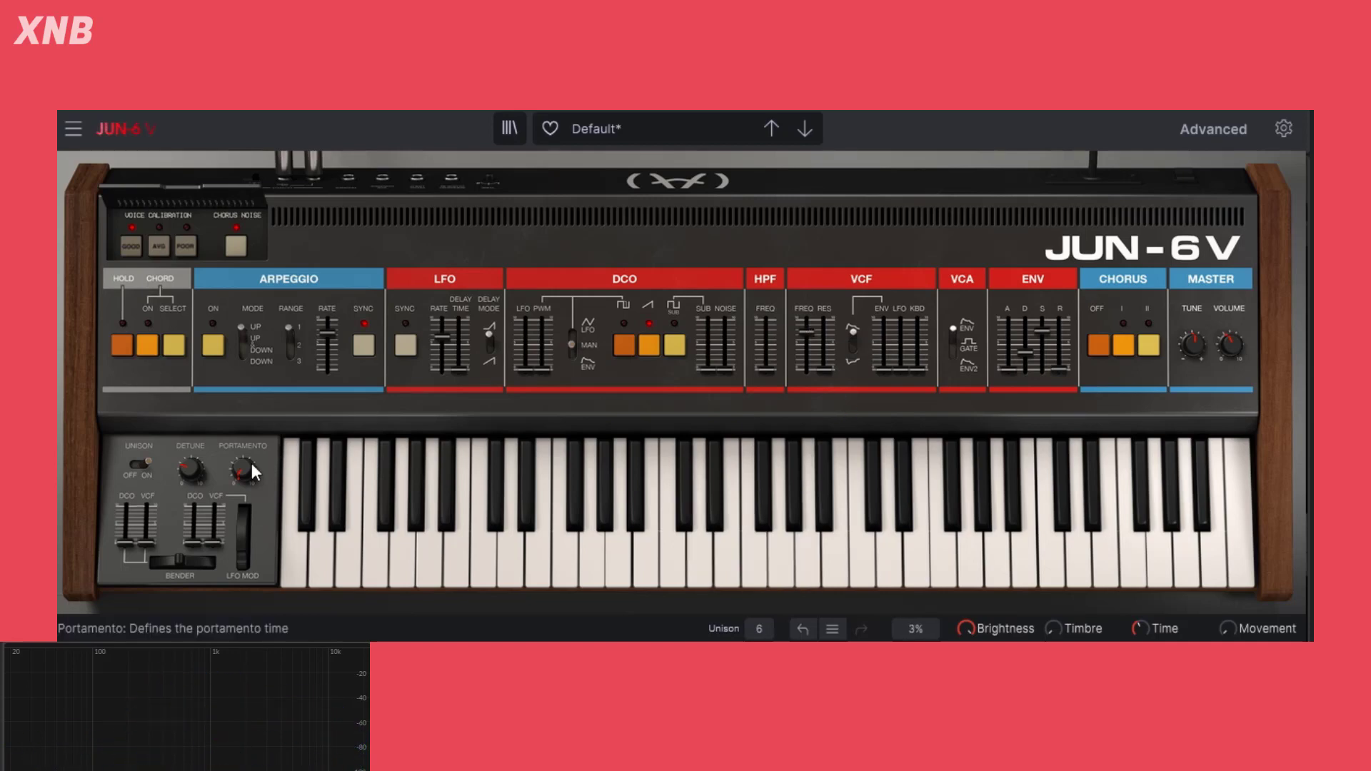
Compare Unison off and on, adjust the Detune and raise the VCF frequency slightly, leaving Unison off
click(127, 466)
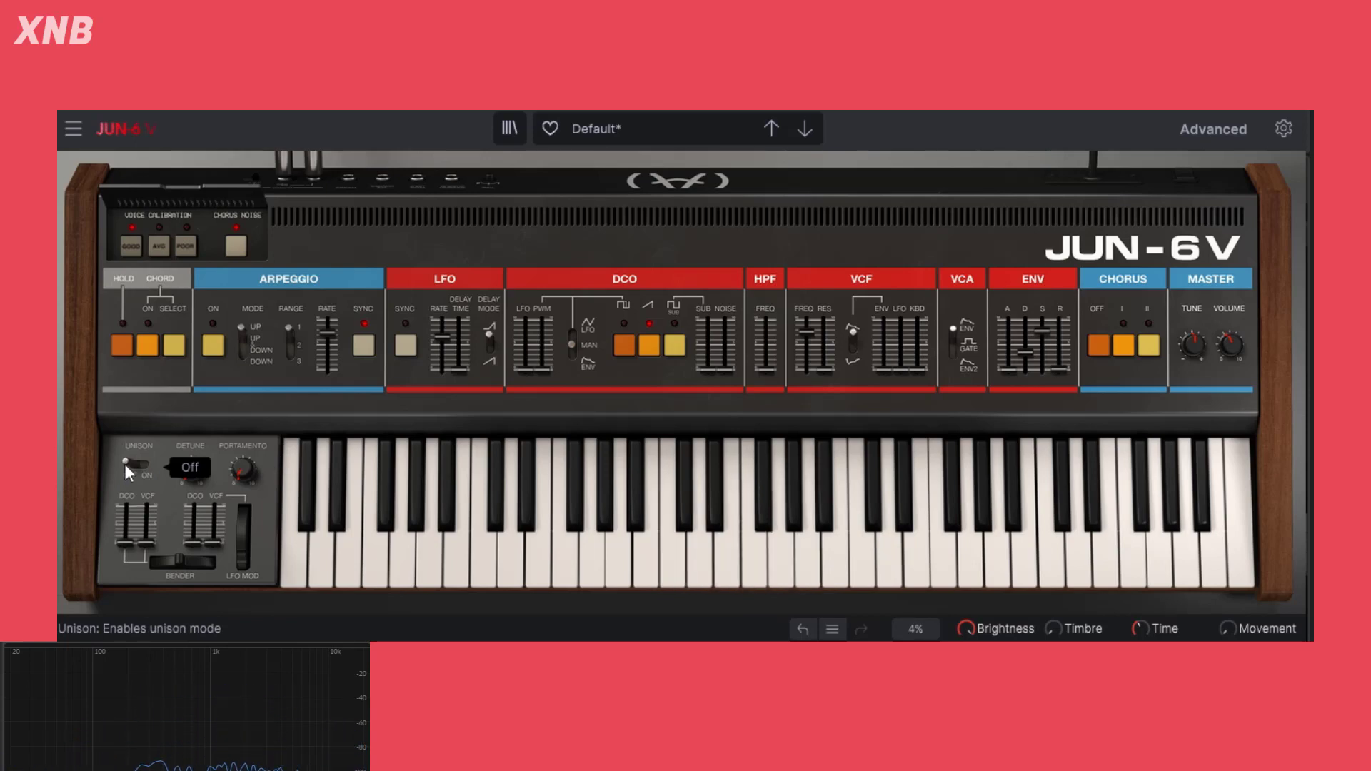
click(137, 465)
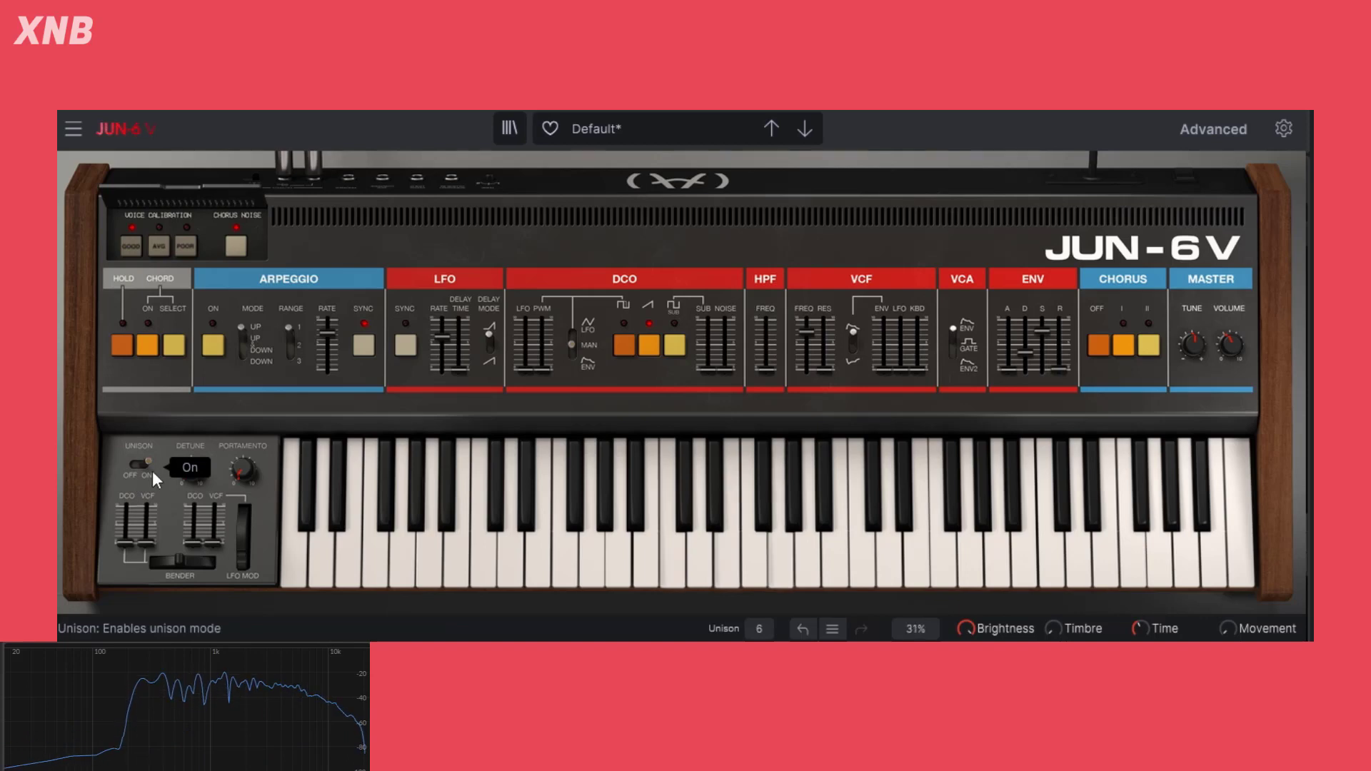
drag(187, 467, 187, 450)
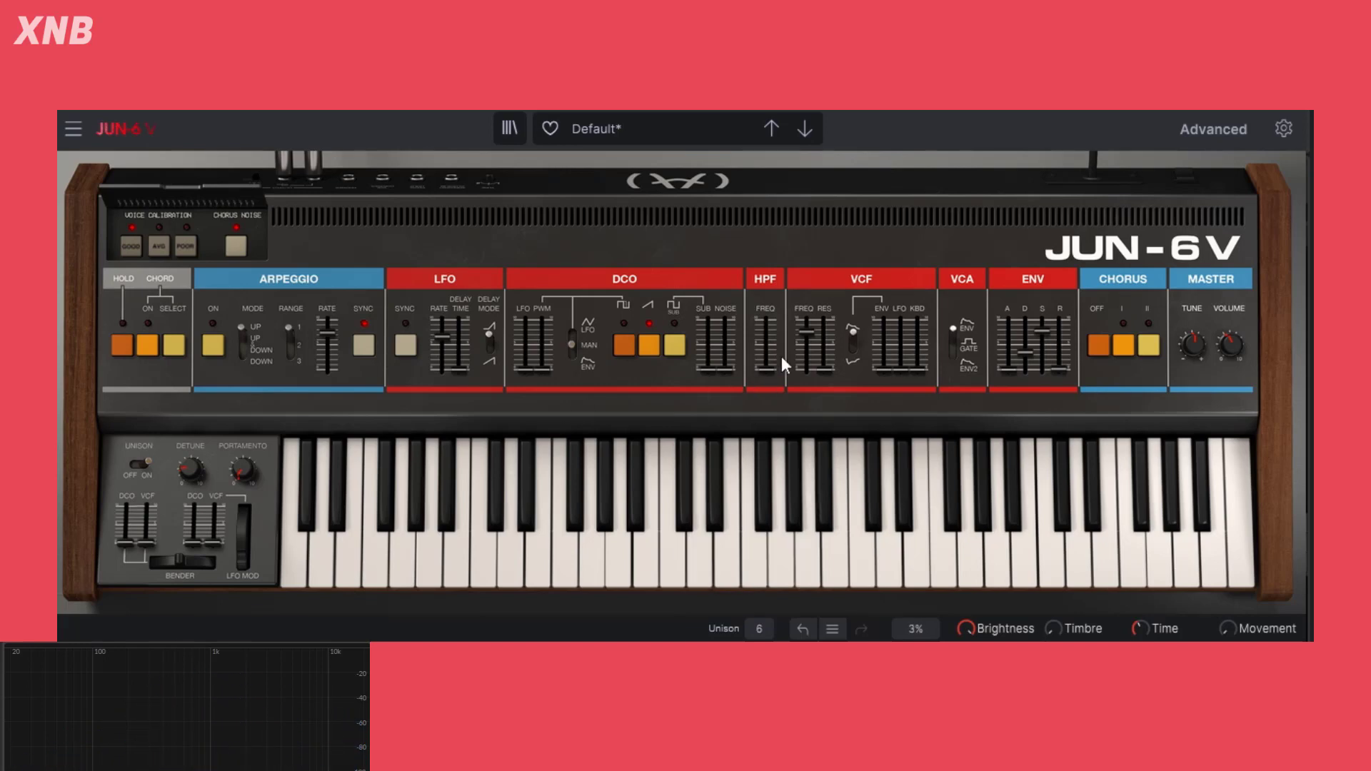
drag(806, 332, 806, 327)
click(147, 463)
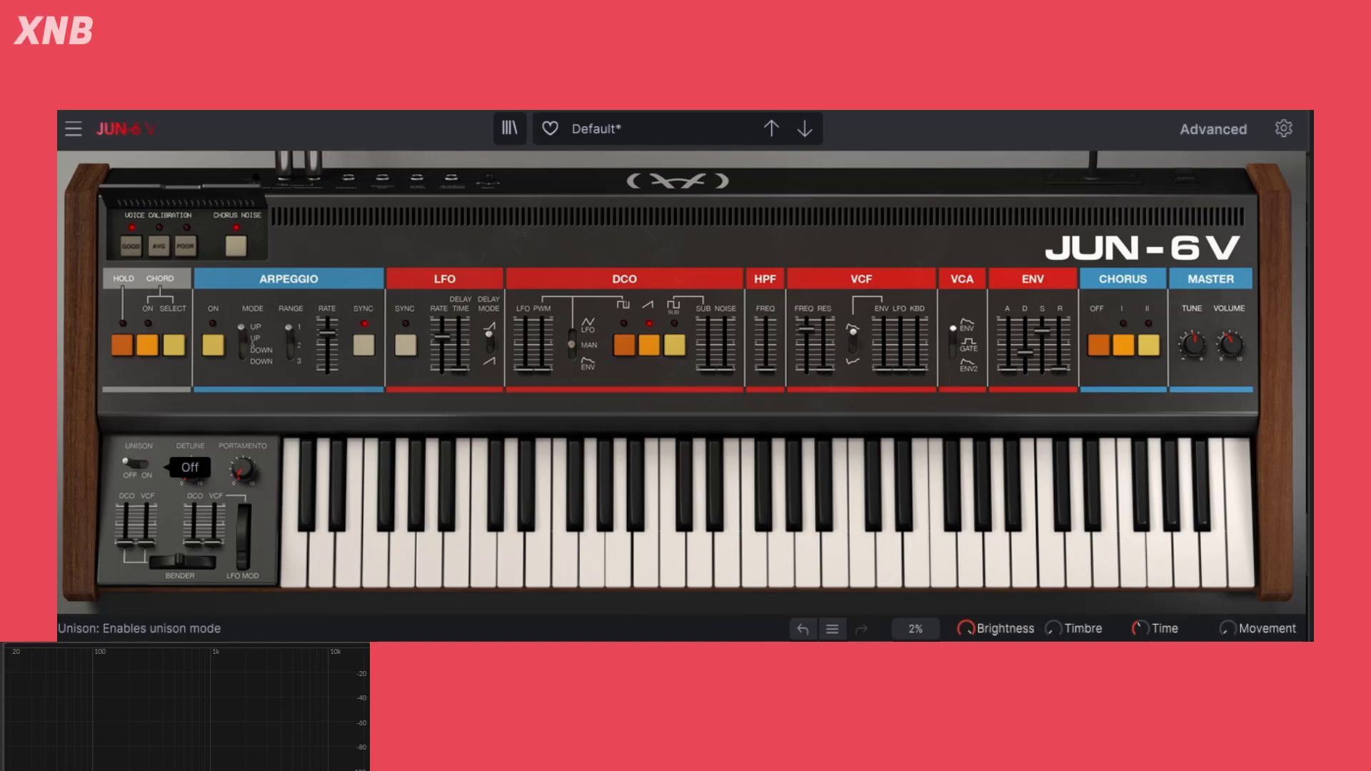
mouse_move(136, 469)
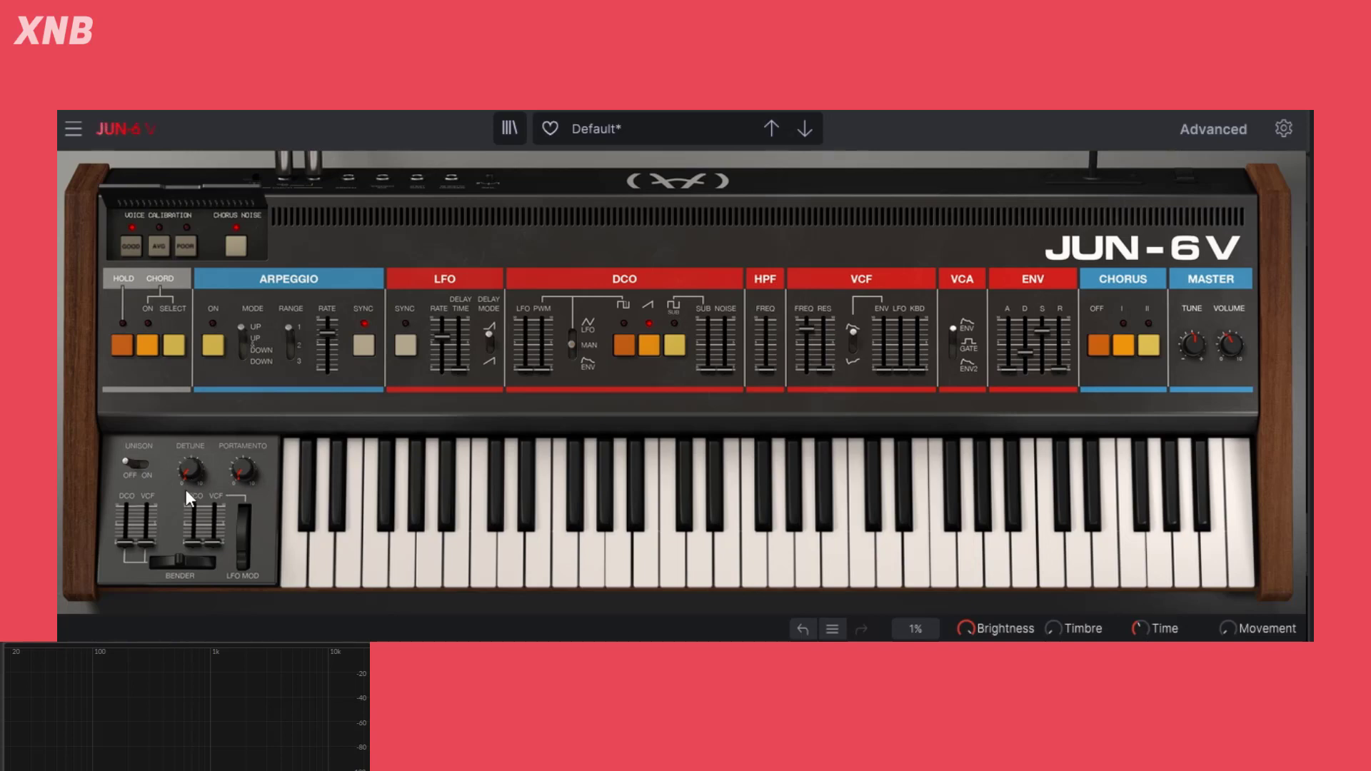
Set the preset's Polyphony to Mono (Retrig)
click(1284, 129)
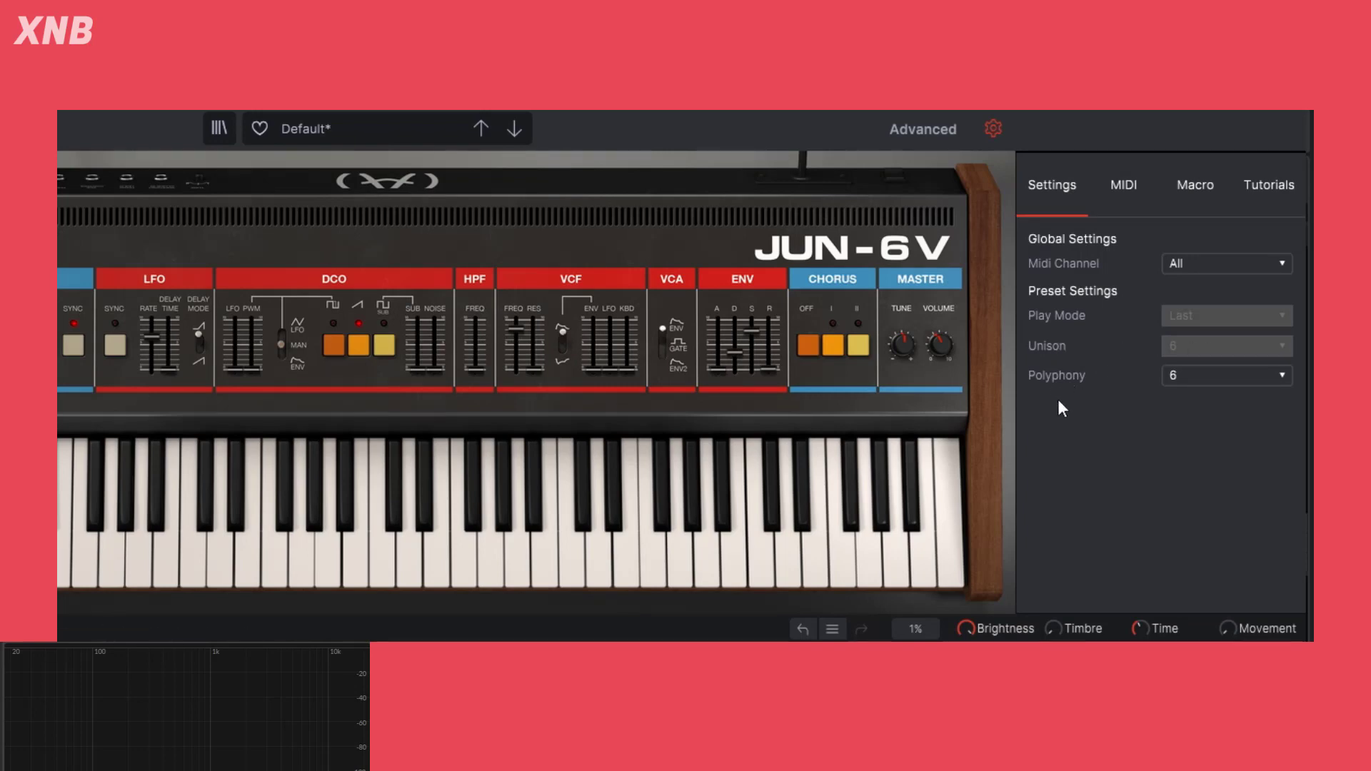
click(1202, 375)
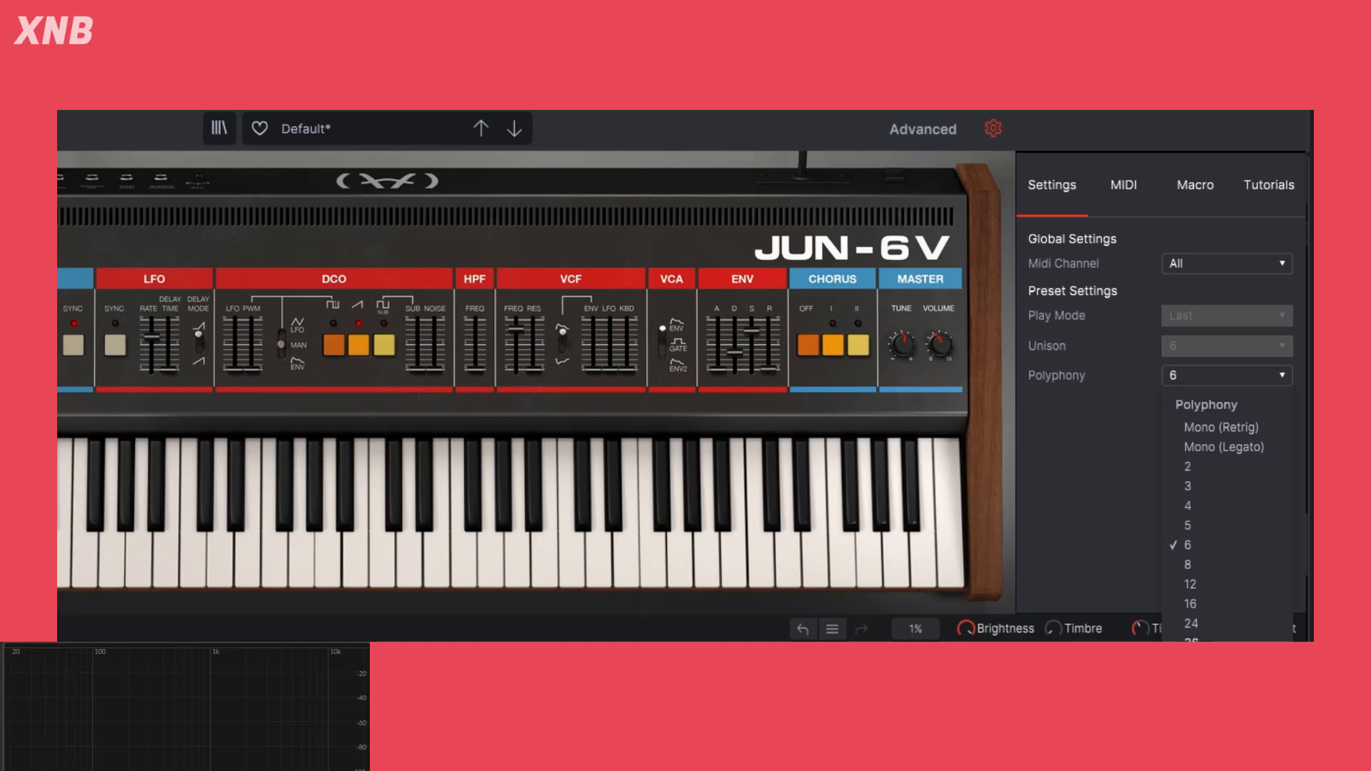
click(1202, 429)
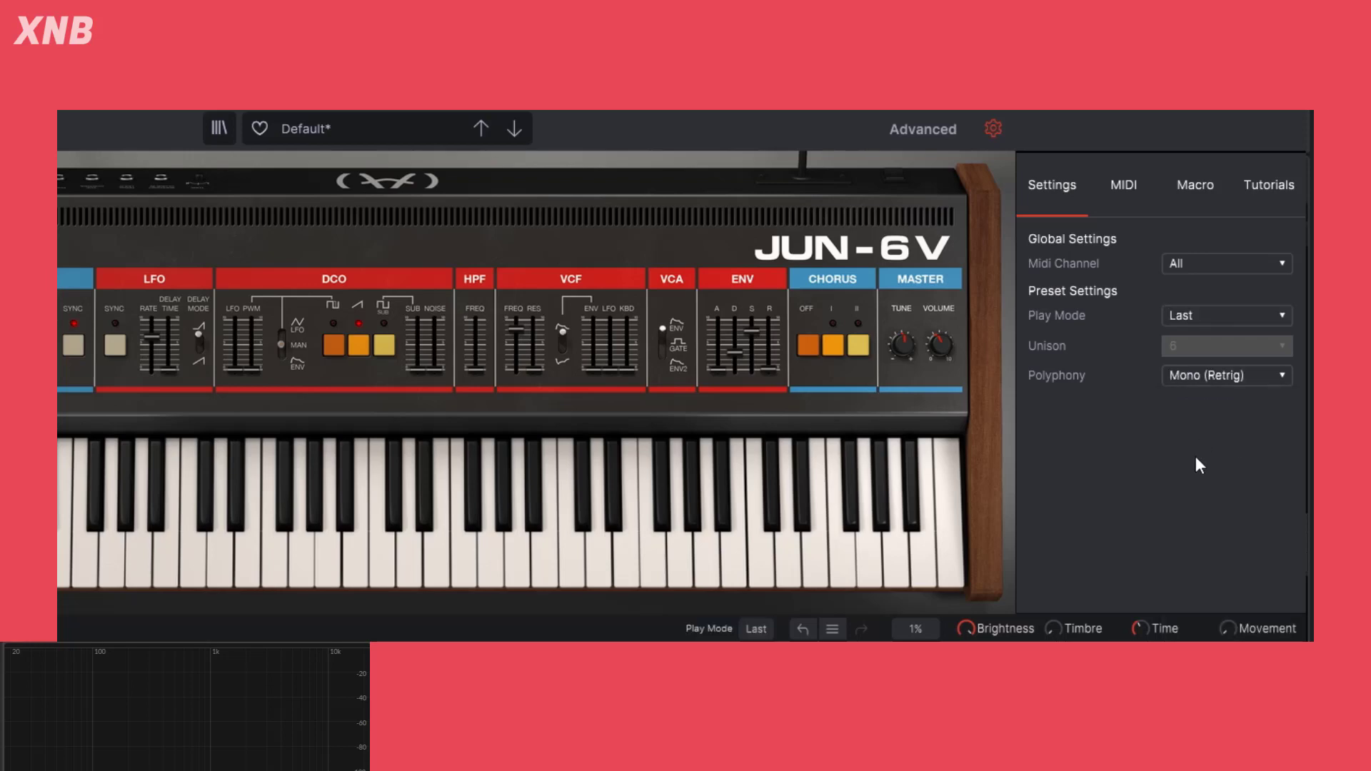
Reload the Default preset, close the settings, and lower the LFO Mod DCO and Bender DCO amounts to zero
click(454, 582)
click(332, 130)
mouse_move(347, 402)
click(493, 397)
click(992, 128)
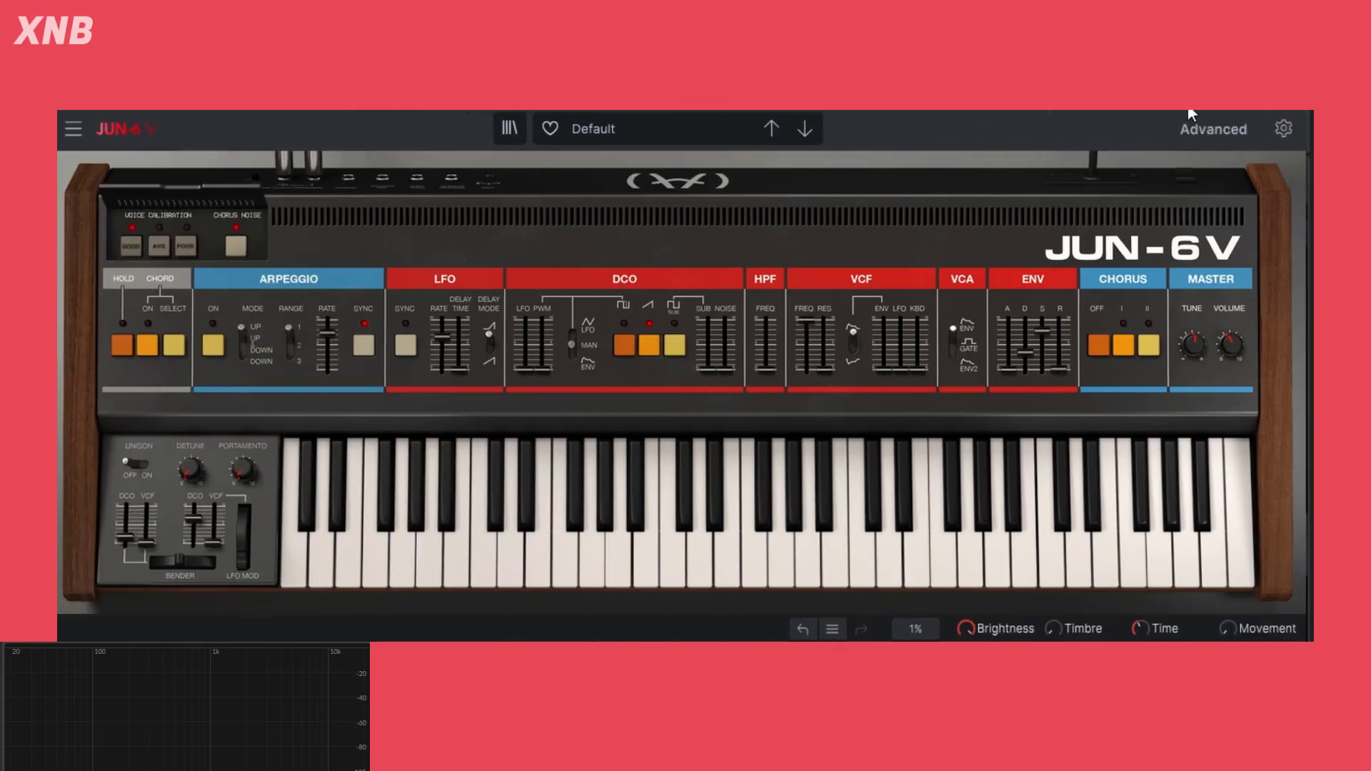
double_click(193, 517)
double_click(114, 541)
Raise the Portamento time to about 574 ms and adjust it further, and set the VCF cutoff to about 36774 Hz
drag(237, 470, 238, 400)
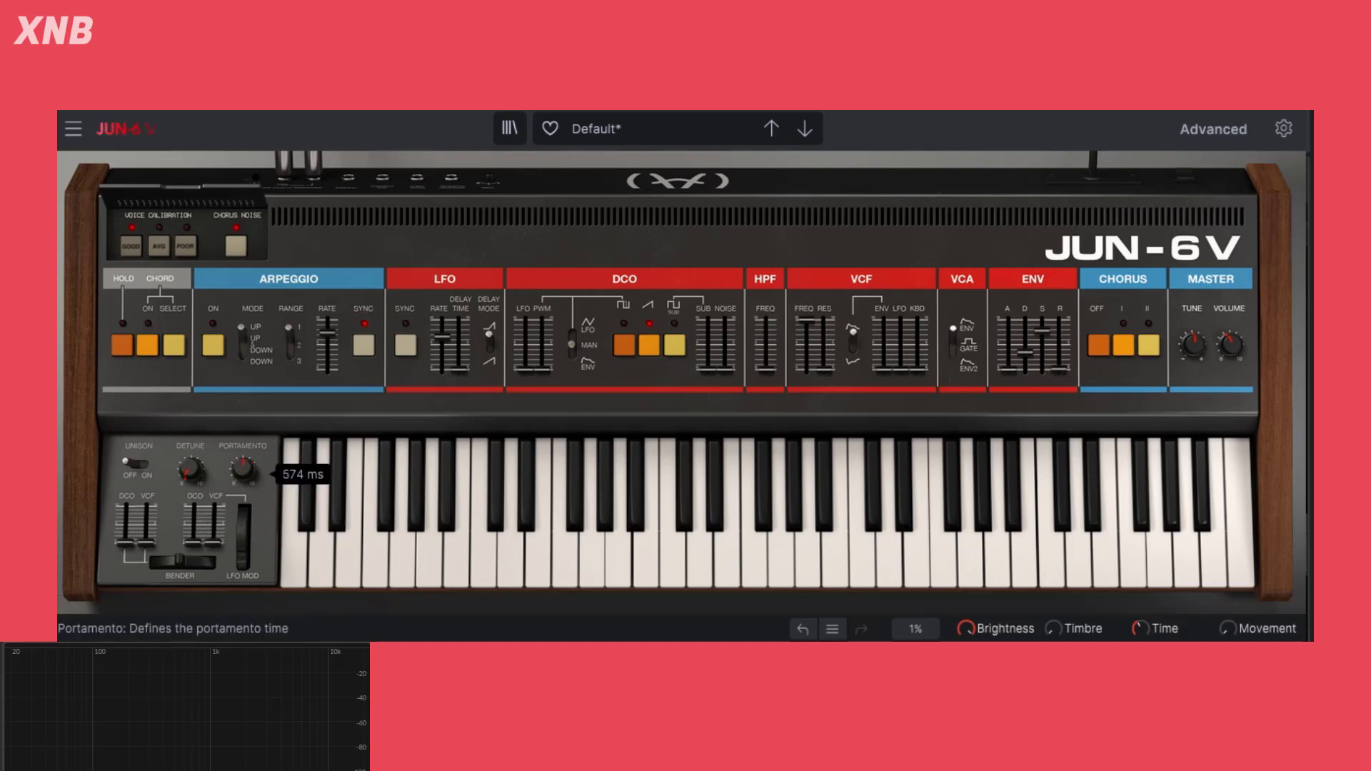
drag(243, 469, 226, 459)
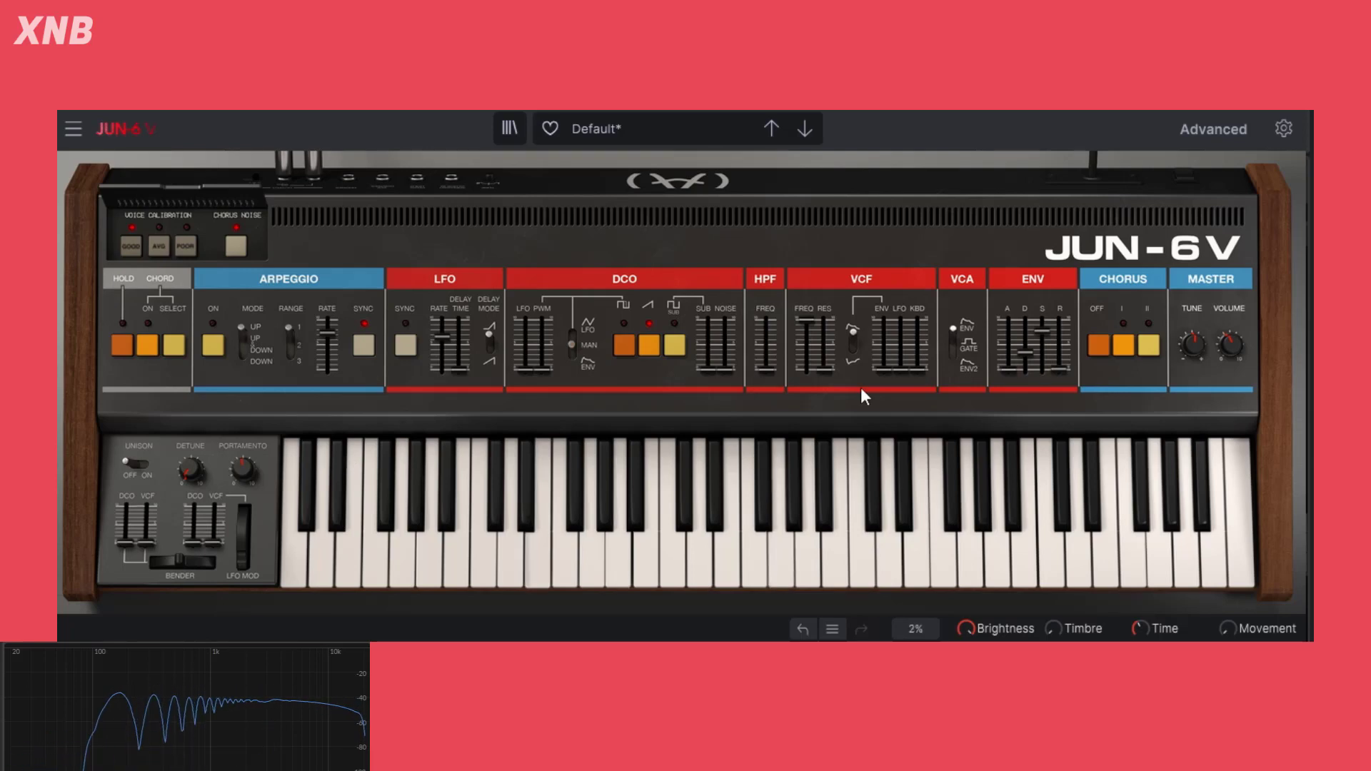
drag(805, 321, 806, 325)
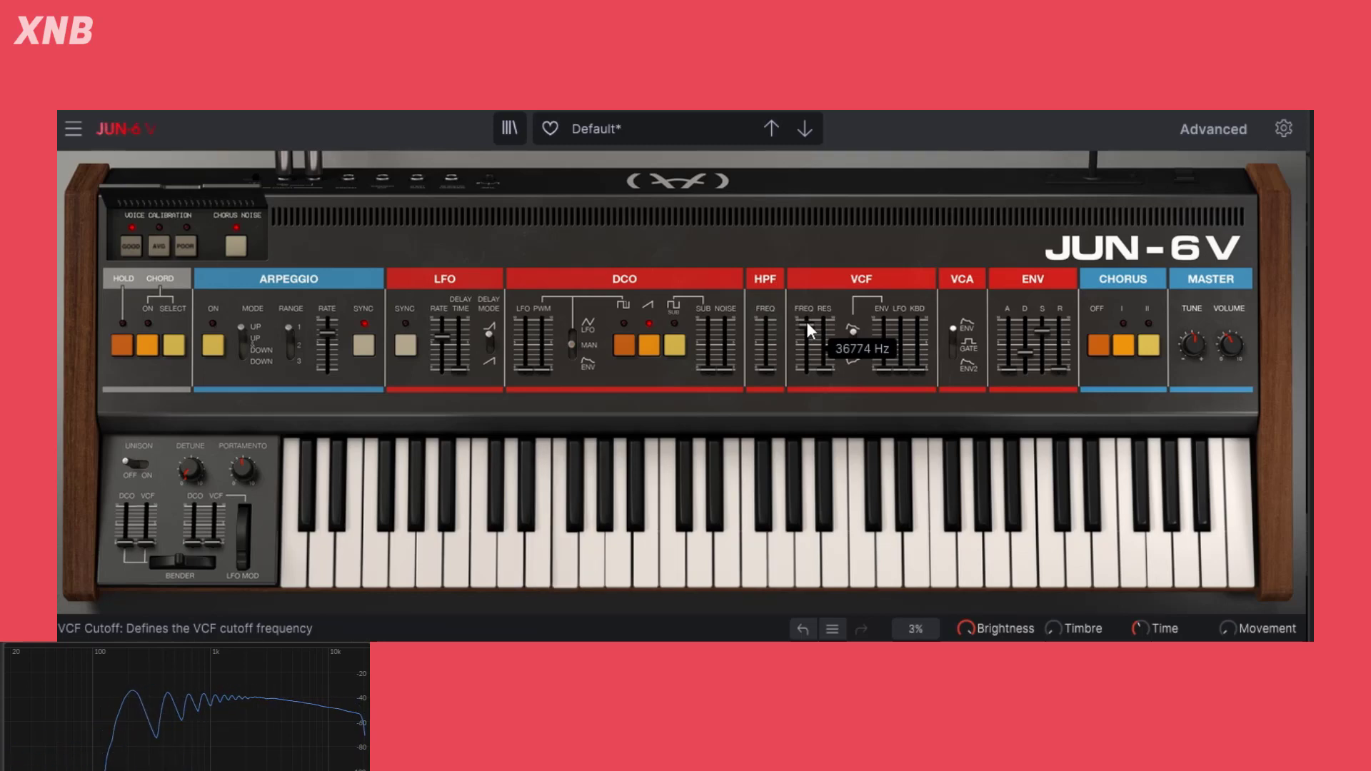
mouse_move(247, 471)
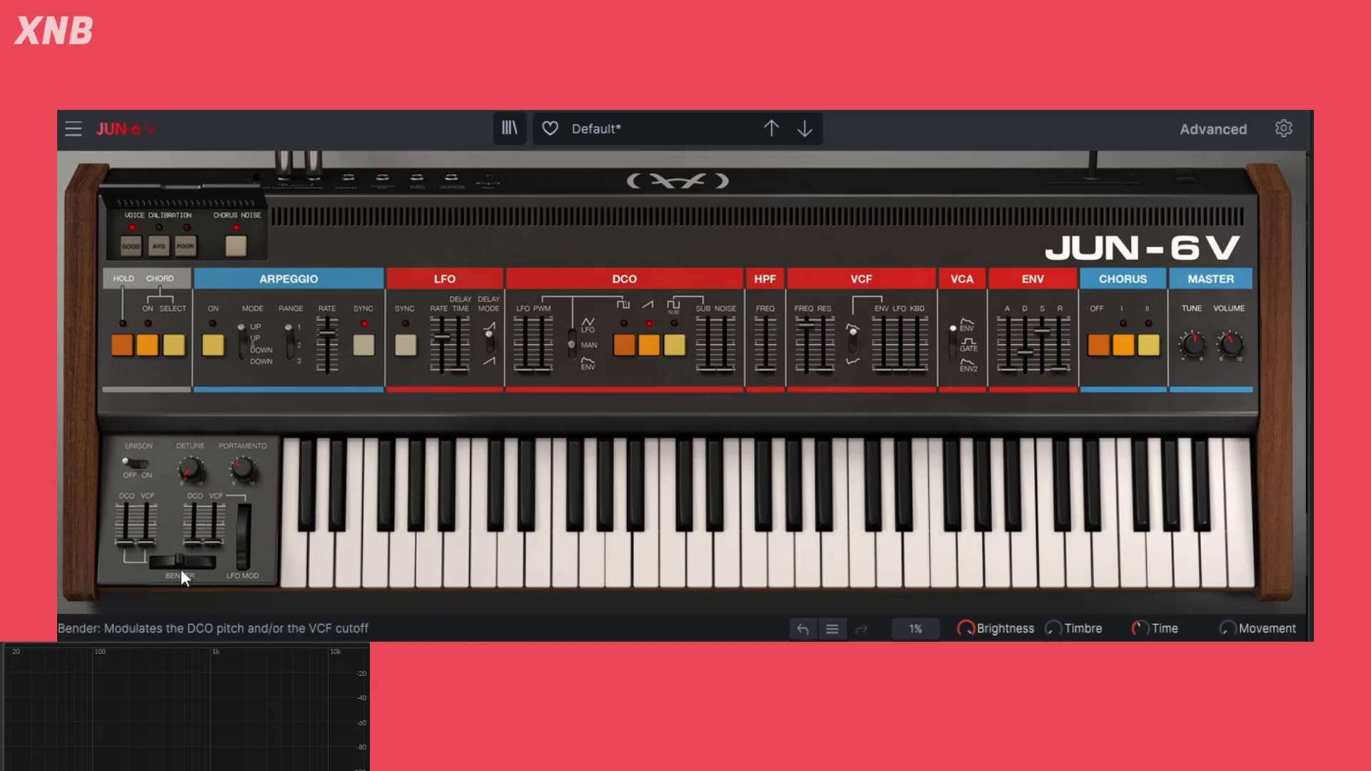
Raise the Bender DCO amount to maximum and move the Bender to demonstrate pitch bending
mouse_move(182, 563)
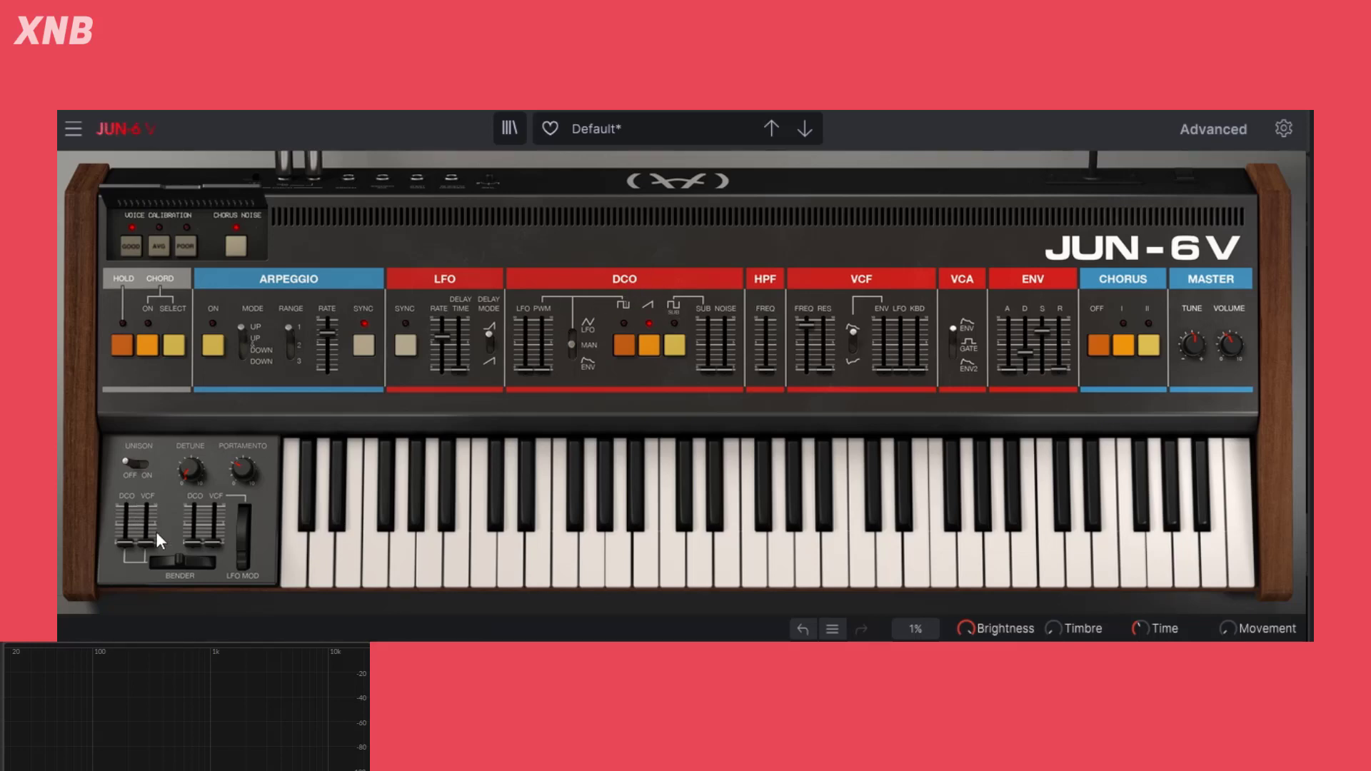
drag(125, 544, 125, 505)
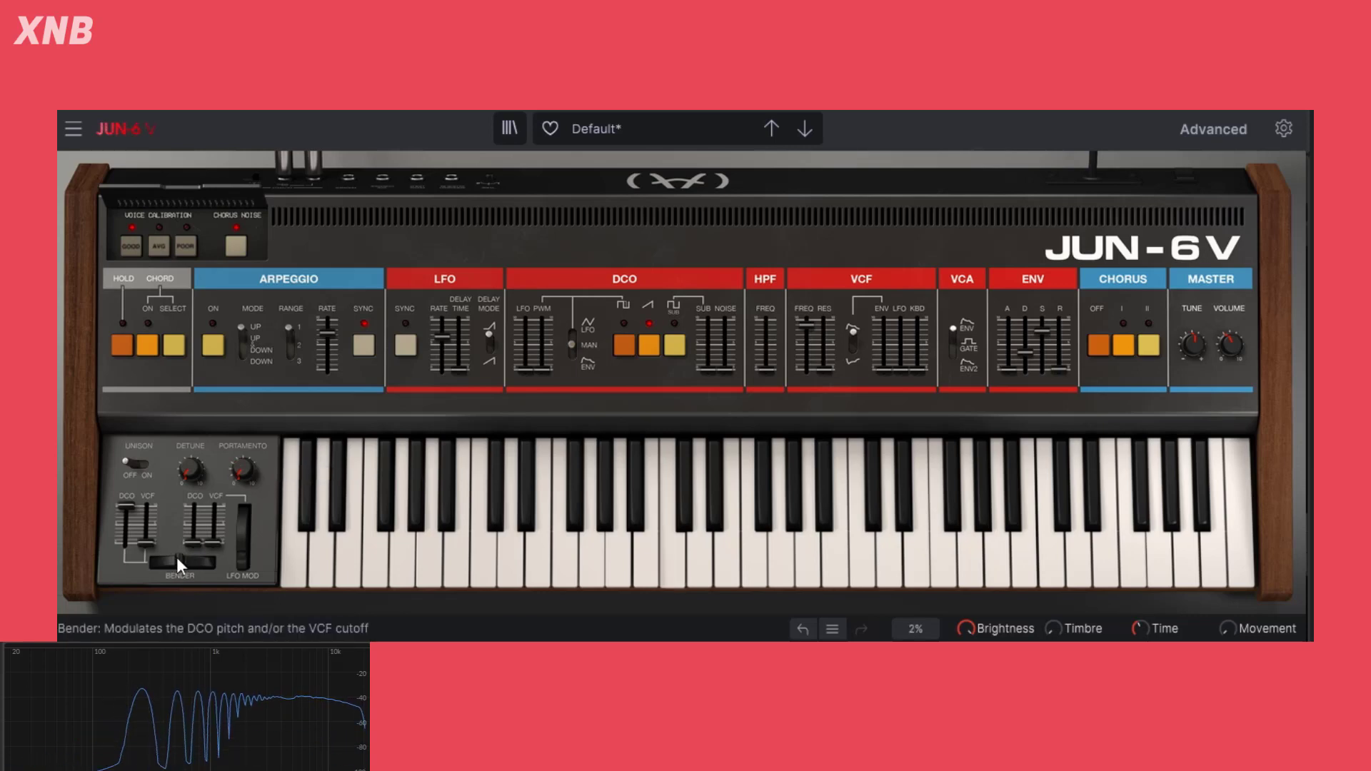
drag(178, 557, 214, 559)
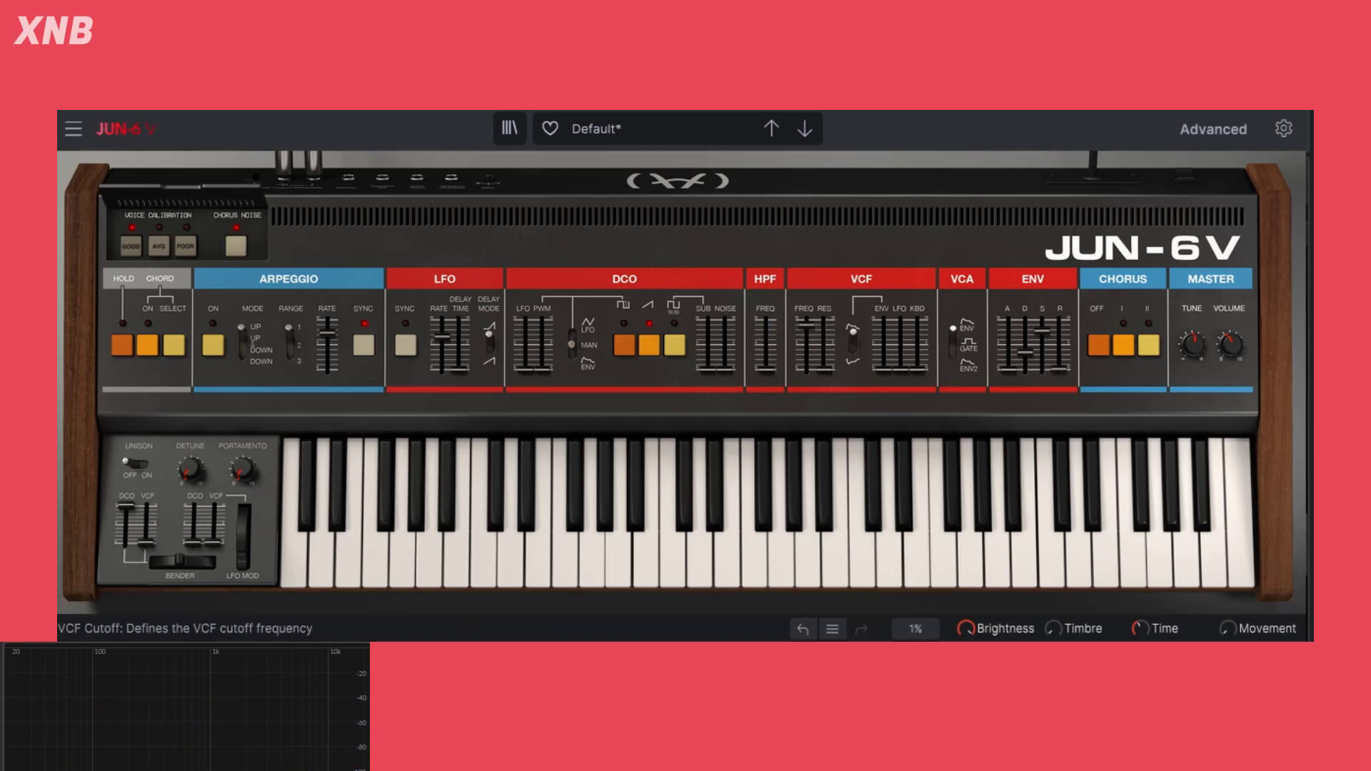
Lower the VCF cutoff, raise the Bender VCF amount to maximum, and move the Bender to test both amounts together
drag(806, 325, 806, 342)
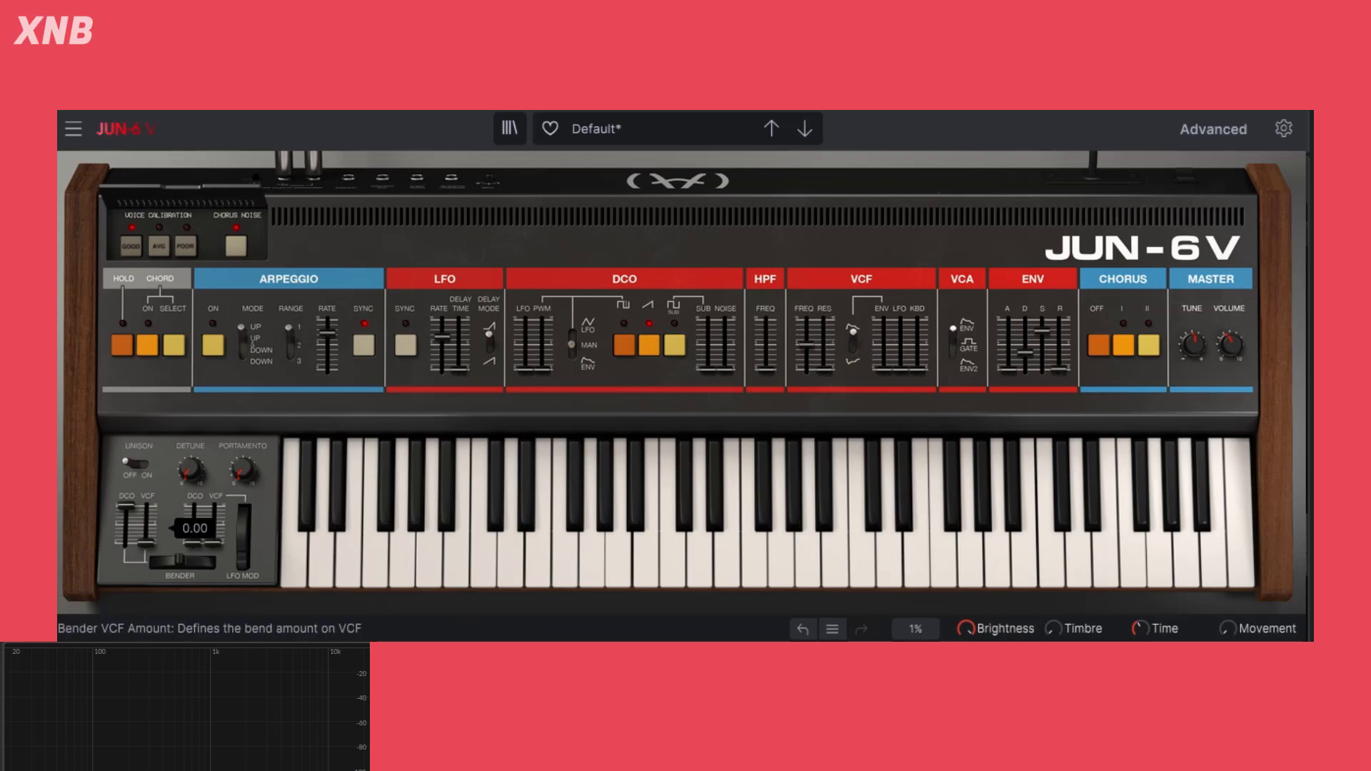
drag(142, 508, 142, 499)
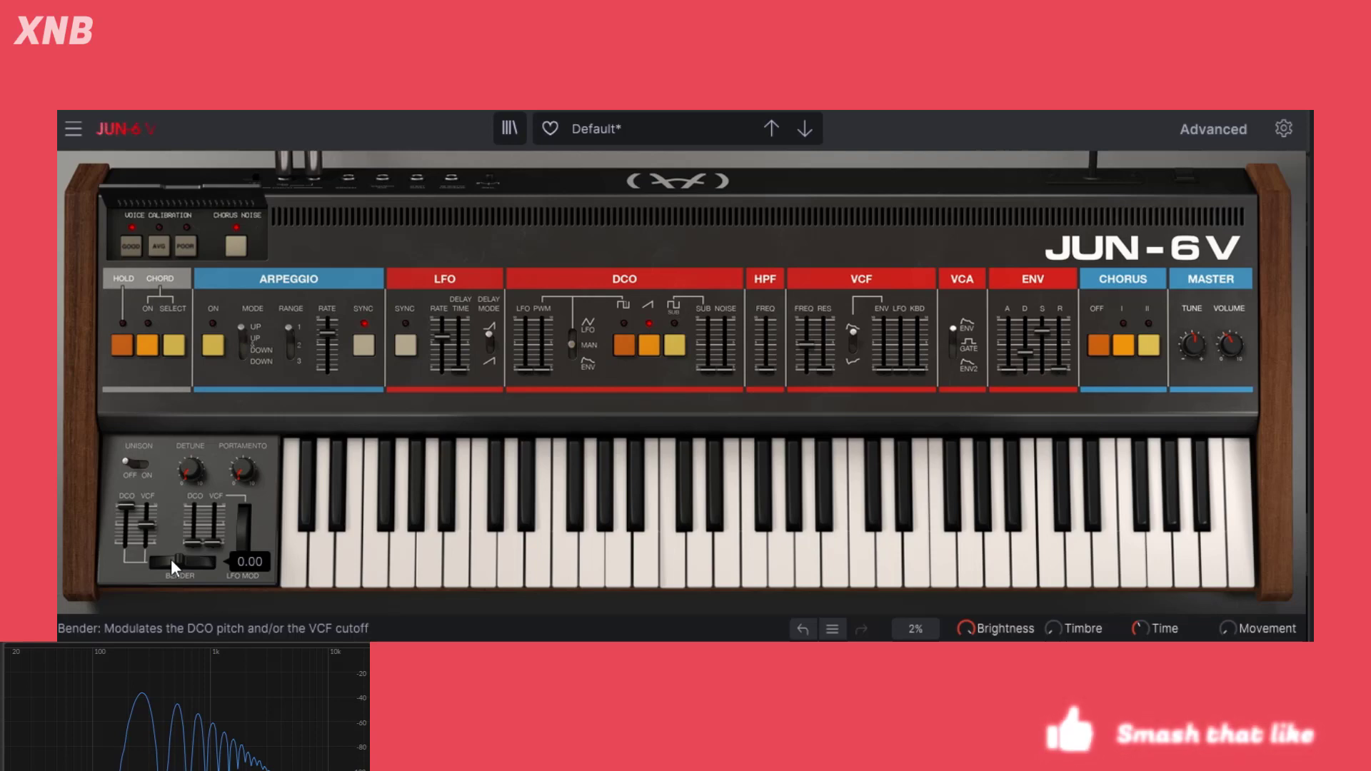
drag(171, 568, 176, 568)
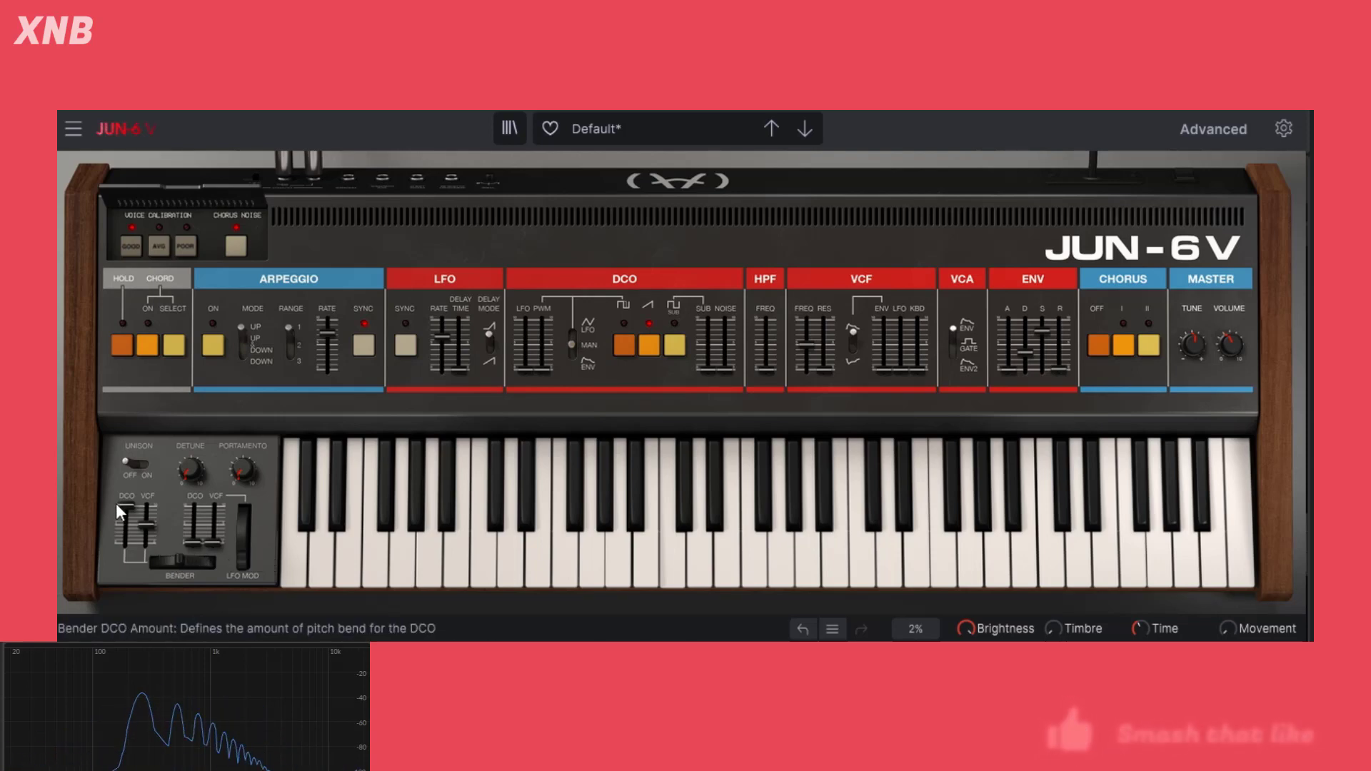
Demonstrate the Bender with only the VCF amount, and with mid-range DCO and VCF amounts, and return both amounts to zero
drag(117, 500, 147, 505)
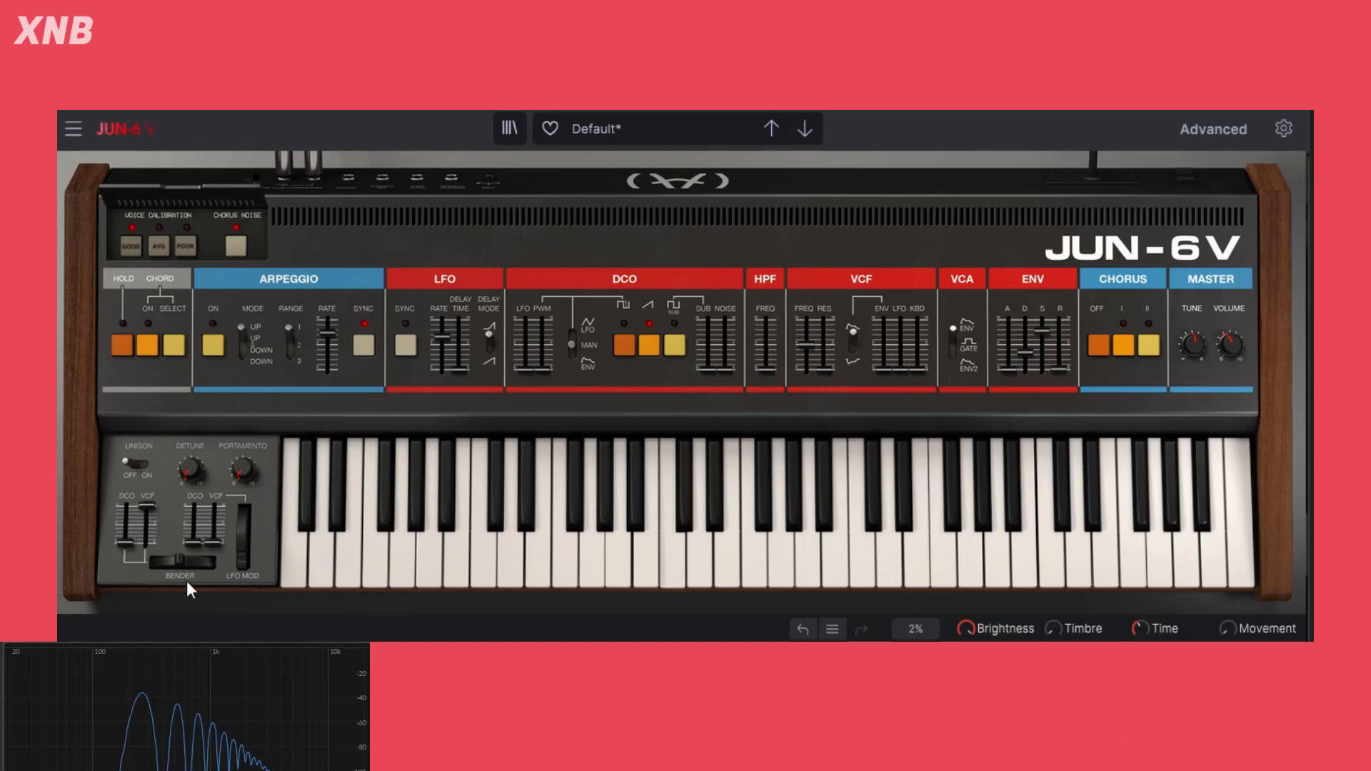
drag(176, 556, 146, 528)
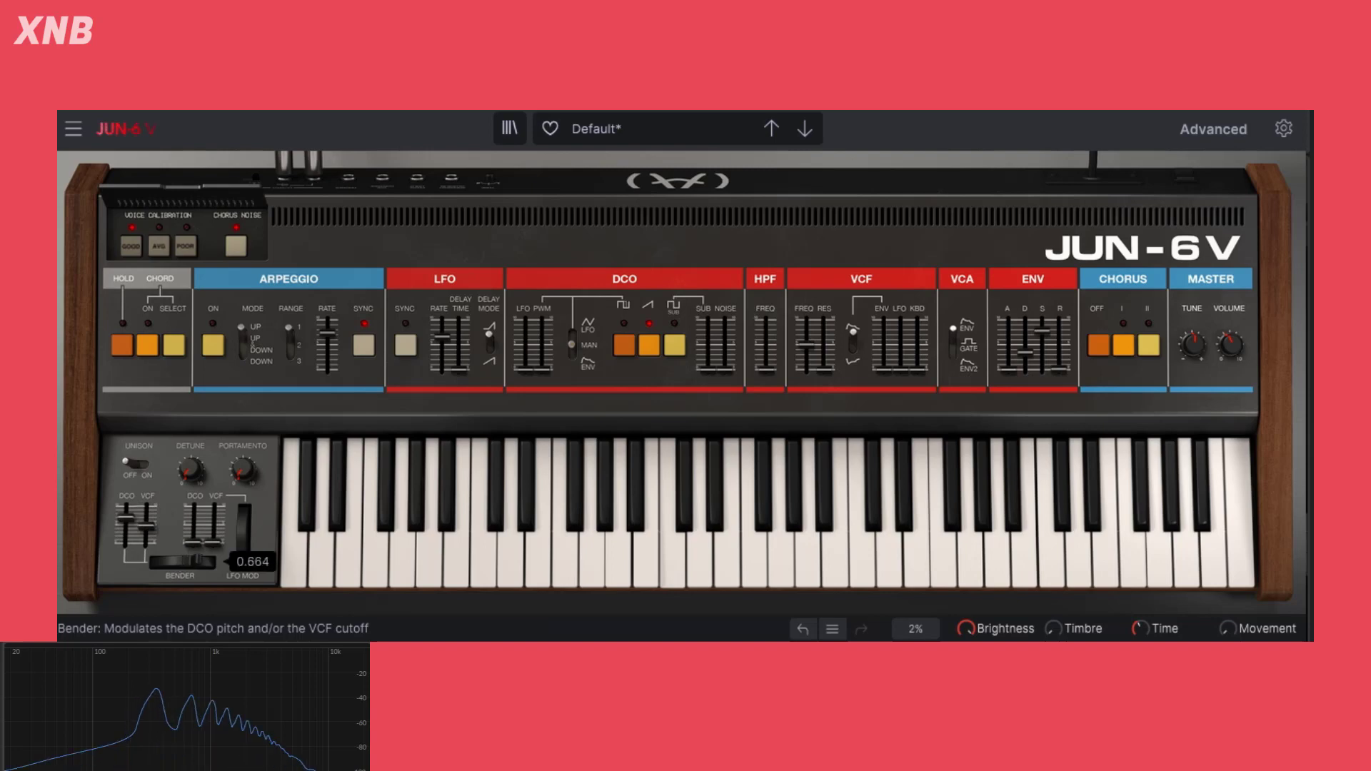
drag(806, 345, 806, 338)
mouse_move(182, 563)
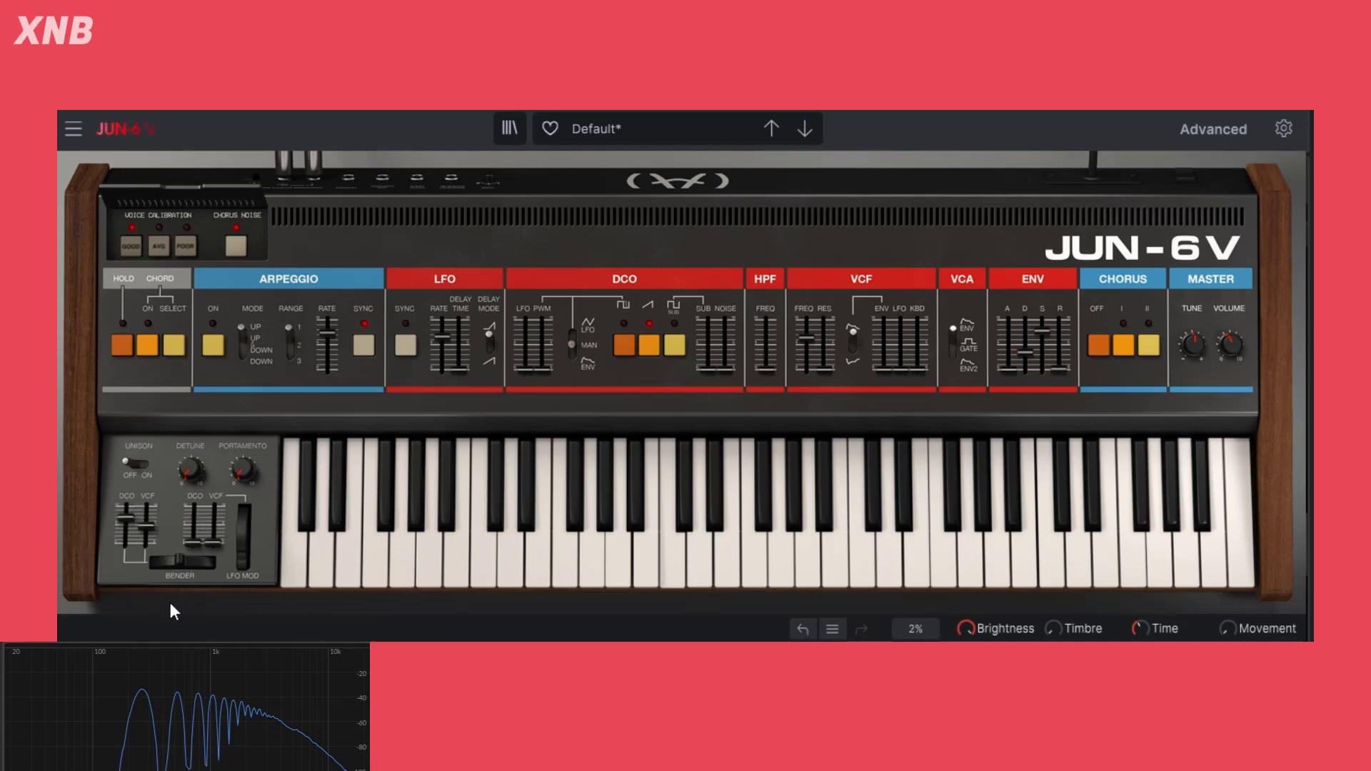
drag(182, 562, 127, 544)
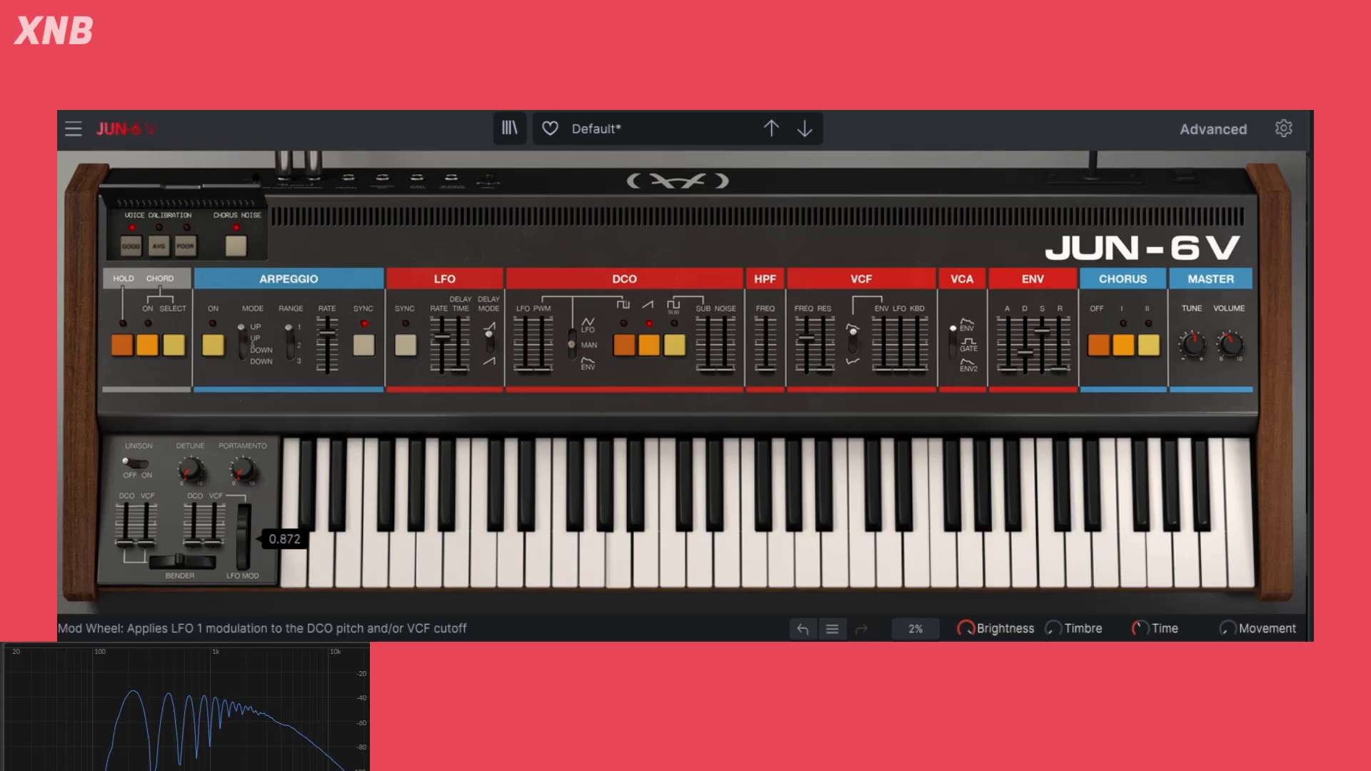
Raise the LFO Mod DCO amount to maximum and move the mod wheel to apply LFO modulation to the pitch
drag(250, 523, 246, 511)
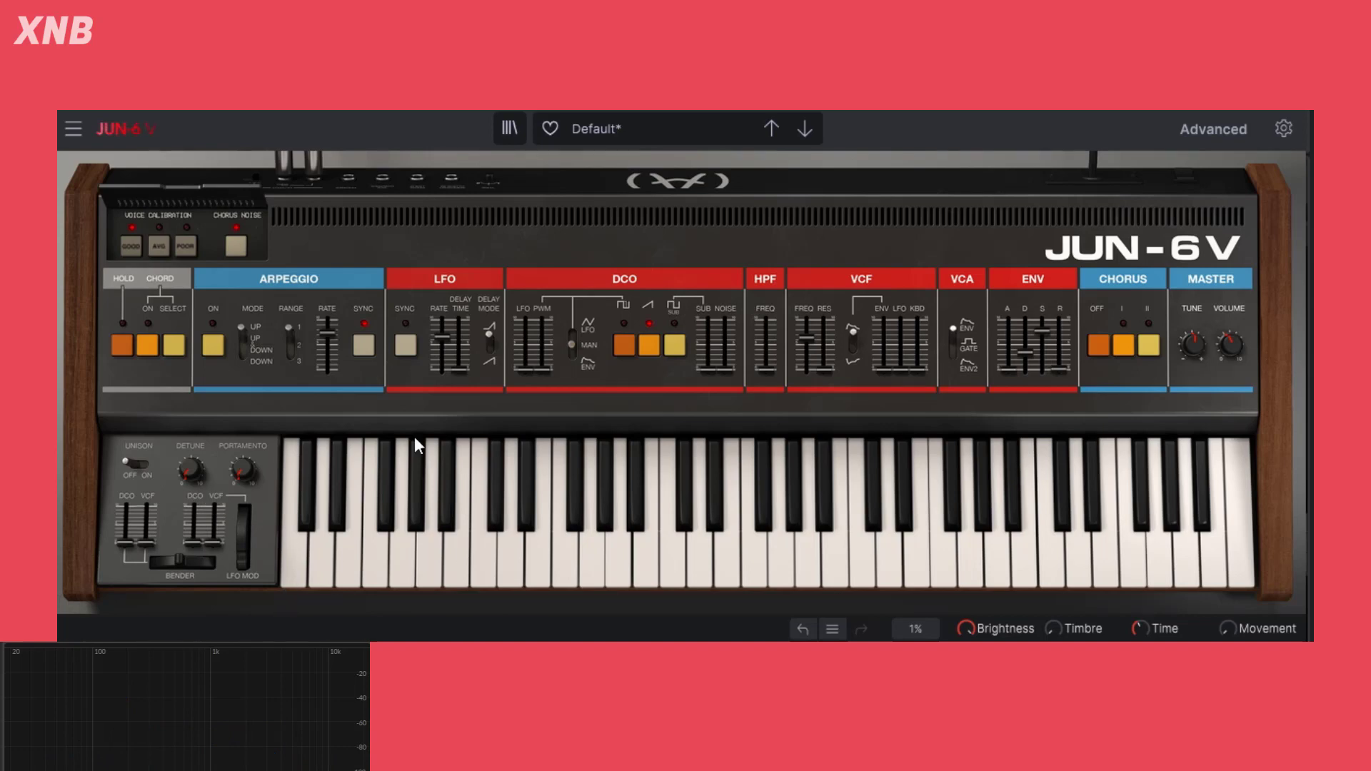
drag(195, 533, 193, 512)
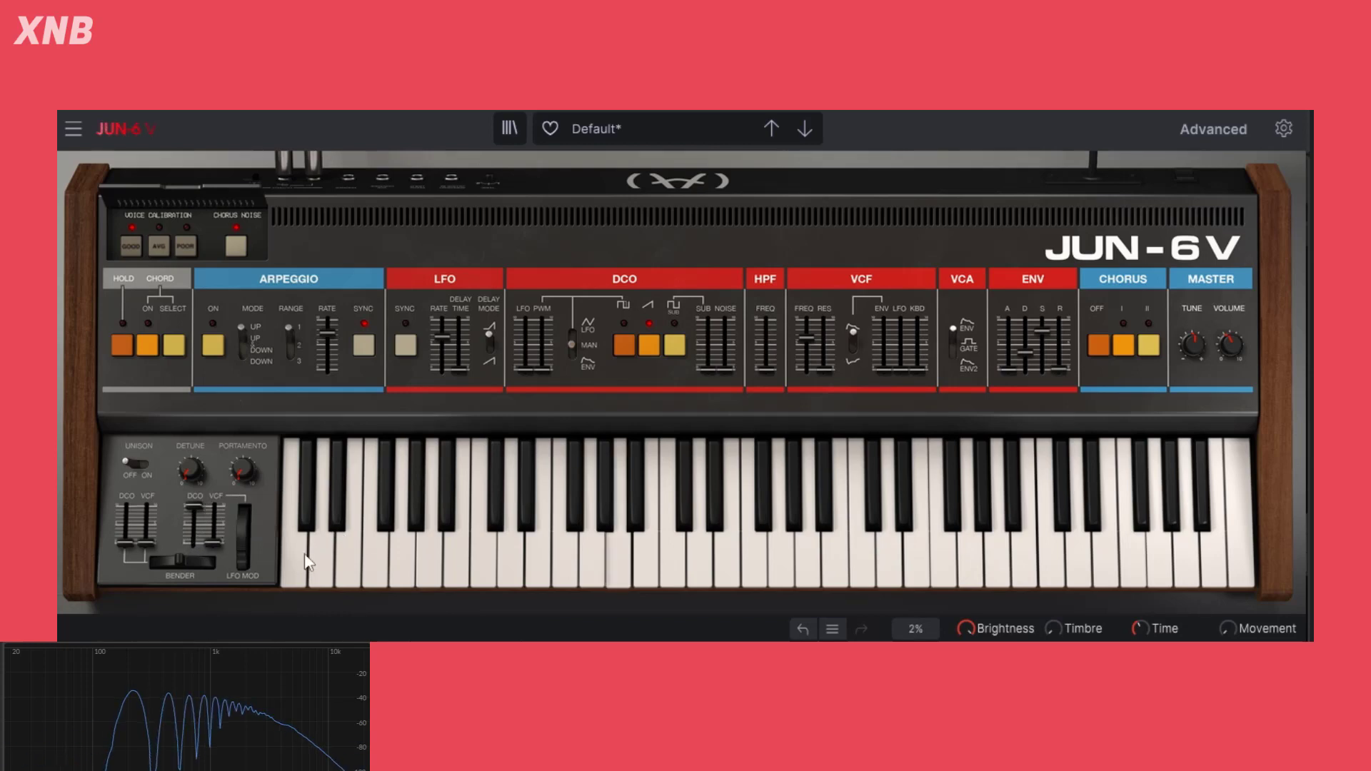
drag(236, 564, 241, 503)
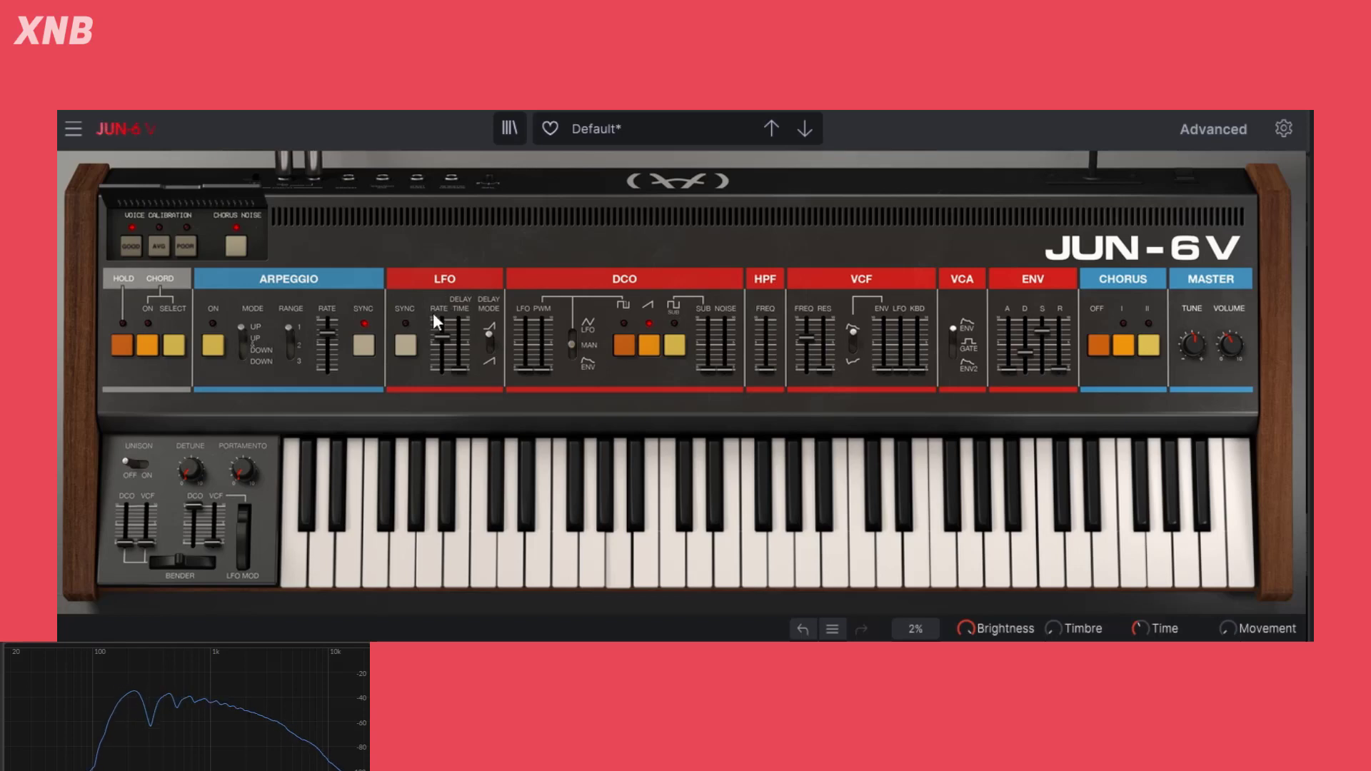
Raise the LFO rate with LFO Sync on, and move the mod wheel with the VCF cutoff at about 3542 Hz
mouse_move(435, 341)
mouse_down()
mouse_move(435, 355)
mouse_move(443, 322)
mouse_up()
click(407, 343)
drag(807, 337, 807, 337)
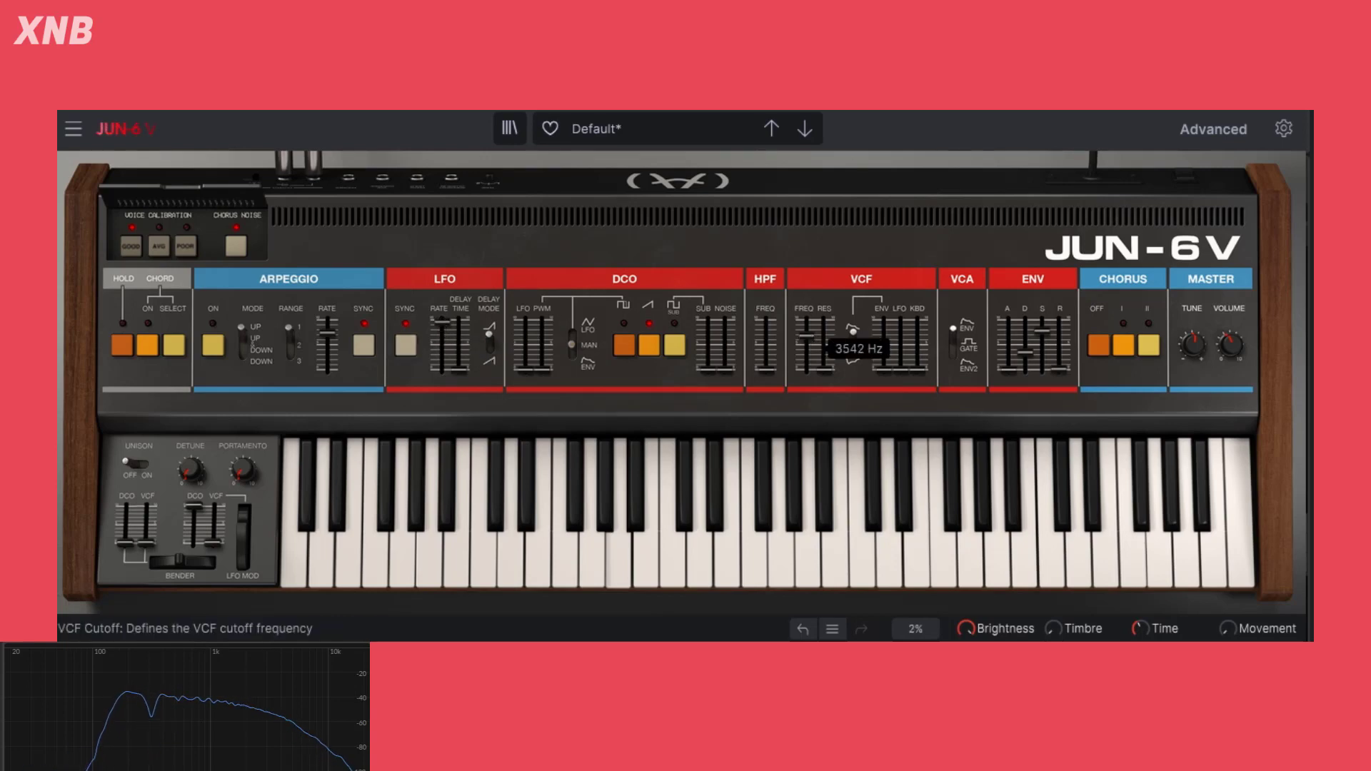
drag(239, 526, 239, 515)
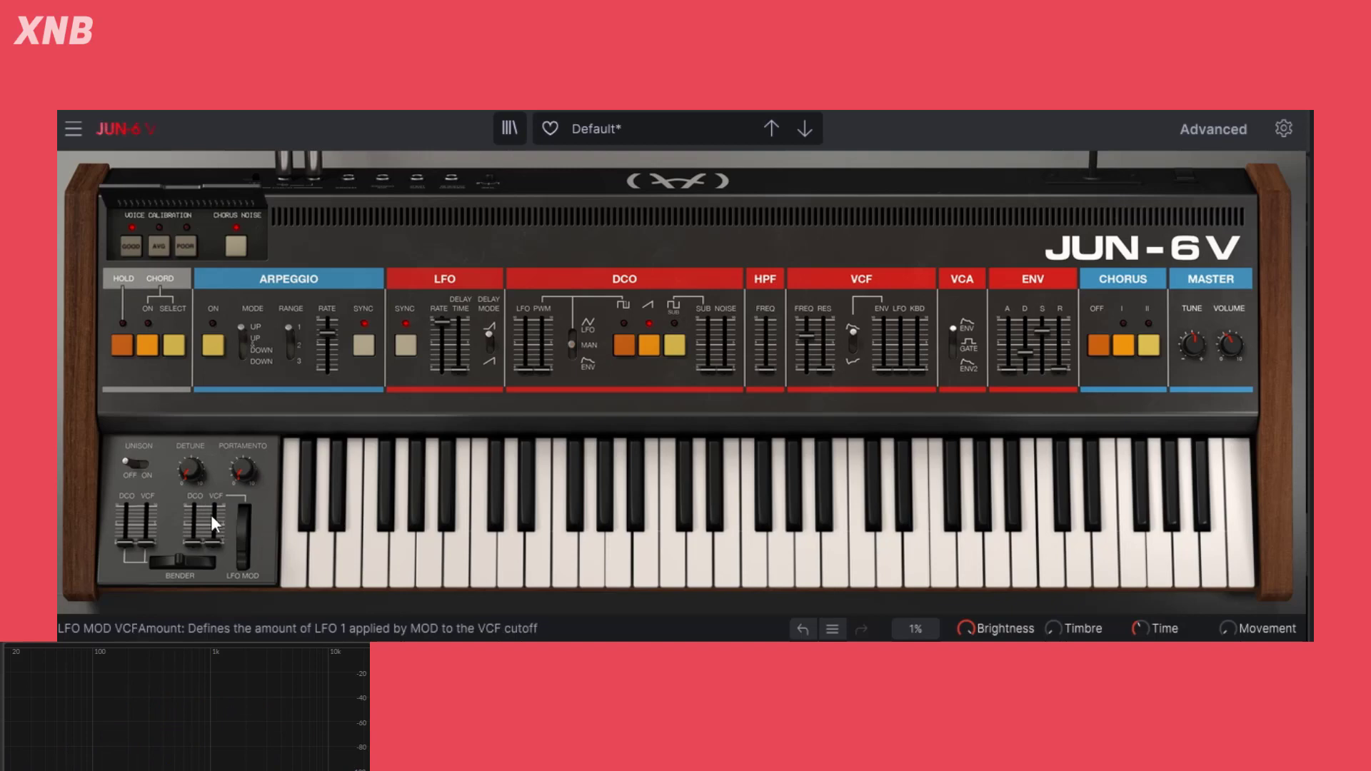
Raise the LFO Mod VCF amount partway, move the mod wheel, and lower the VCF cutoff slightly
drag(225, 538, 226, 523)
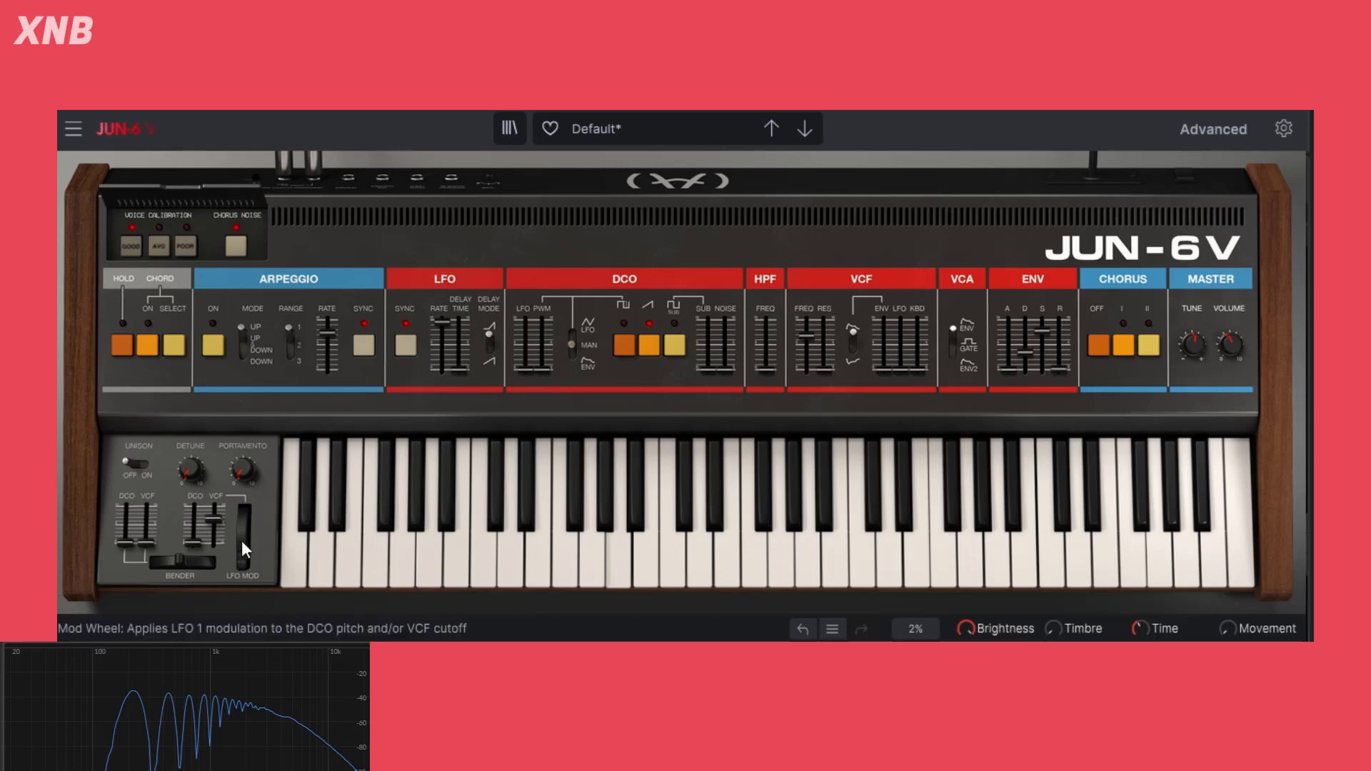
drag(242, 541, 243, 547)
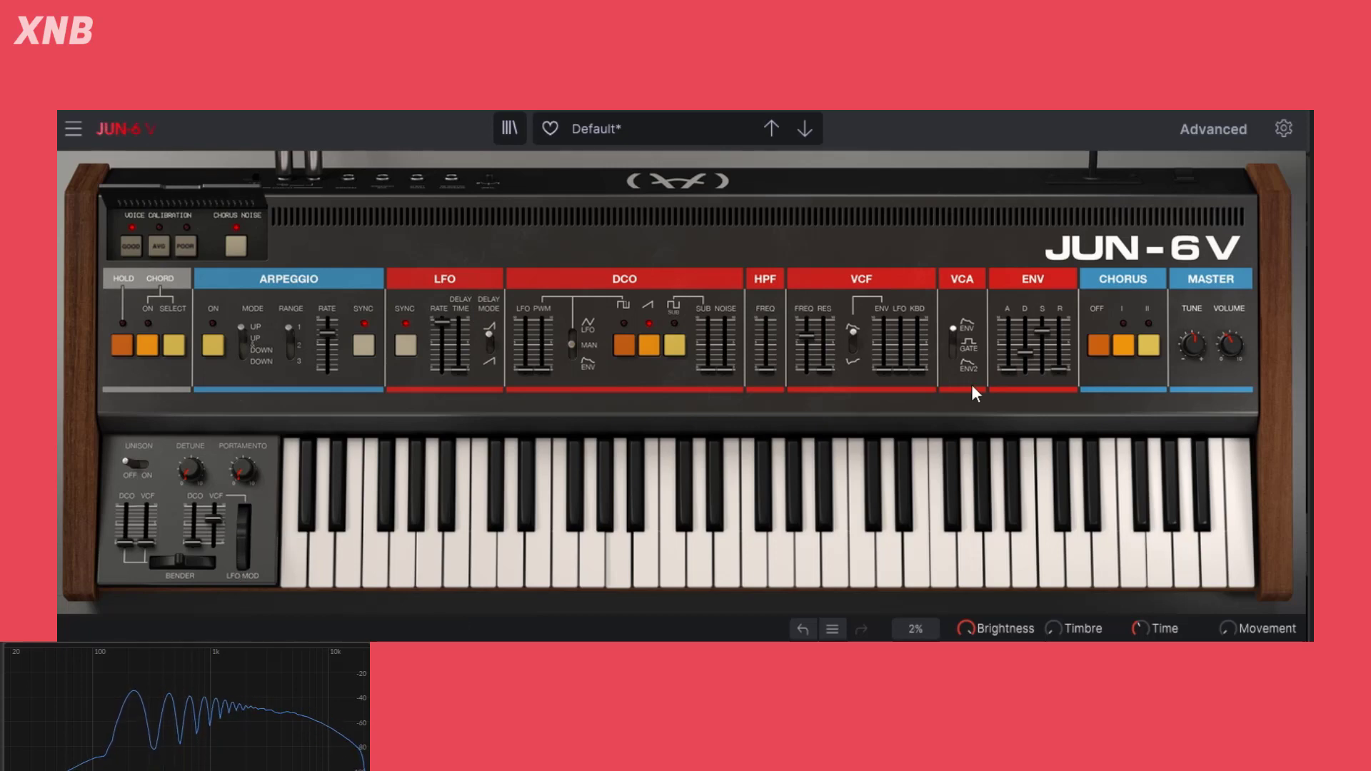
drag(807, 335, 807, 341)
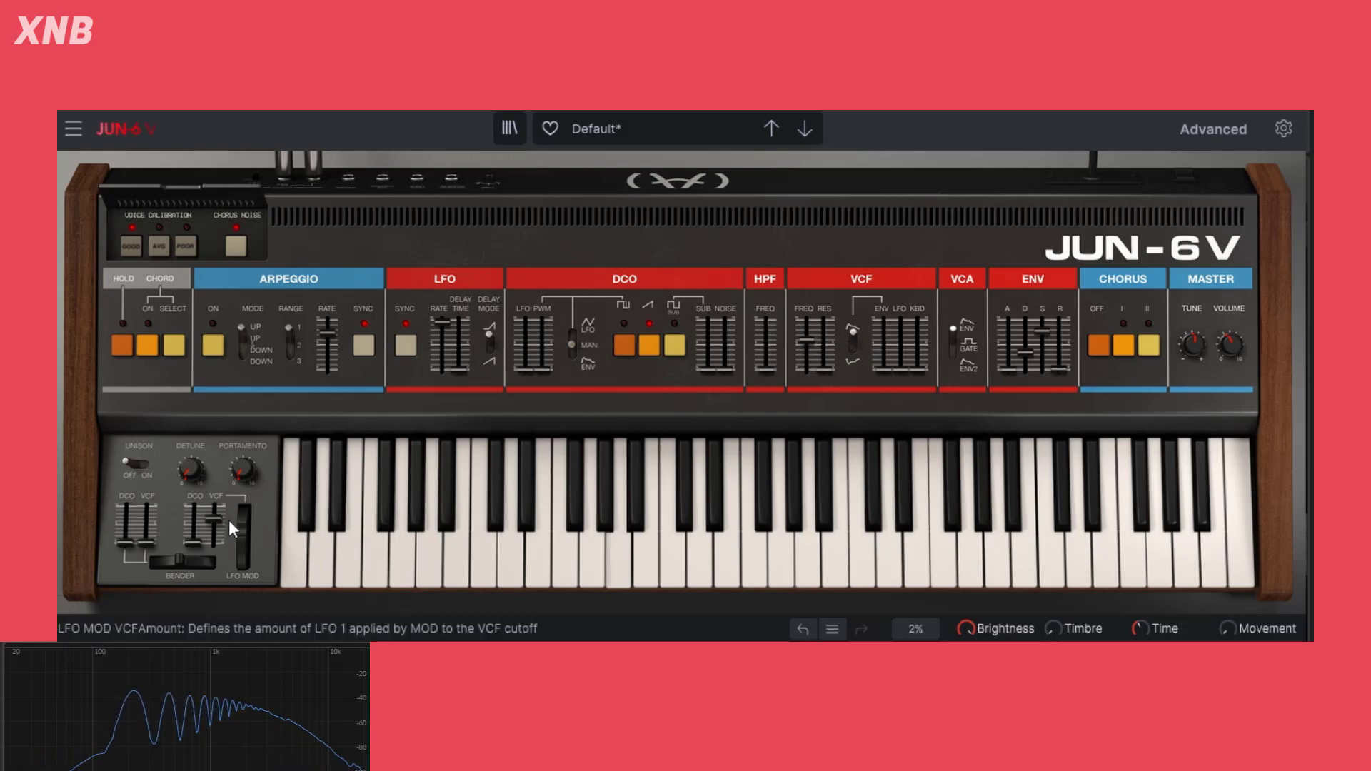
With the synced LFO rate at 1/8, raise the LFO Mod VCF amount to maximum and lower the VCF cutoff to about 471 Hz
drag(443, 323, 443, 335)
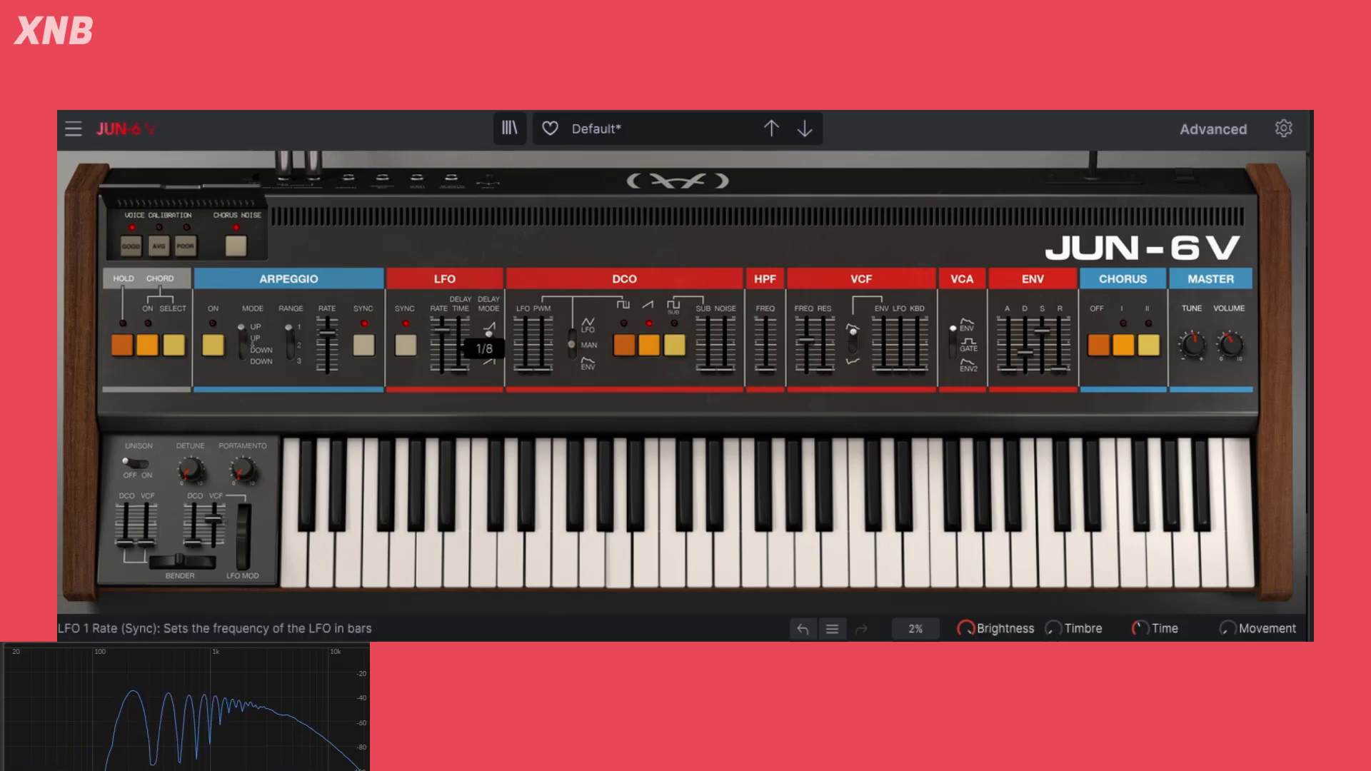
drag(243, 542, 214, 505)
drag(806, 341, 805, 351)
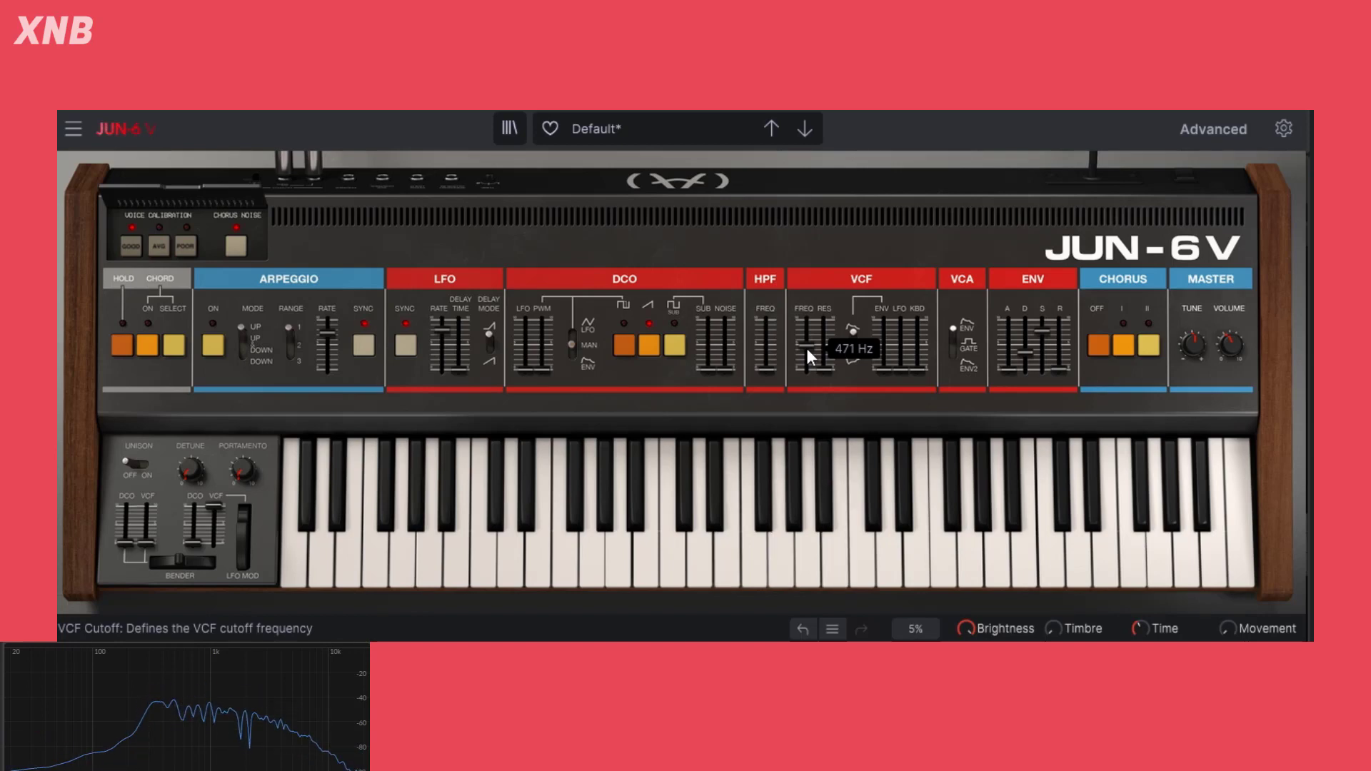
Adjust the envelope Release and raise the voice Detune slightly
drag(1054, 366, 1059, 353)
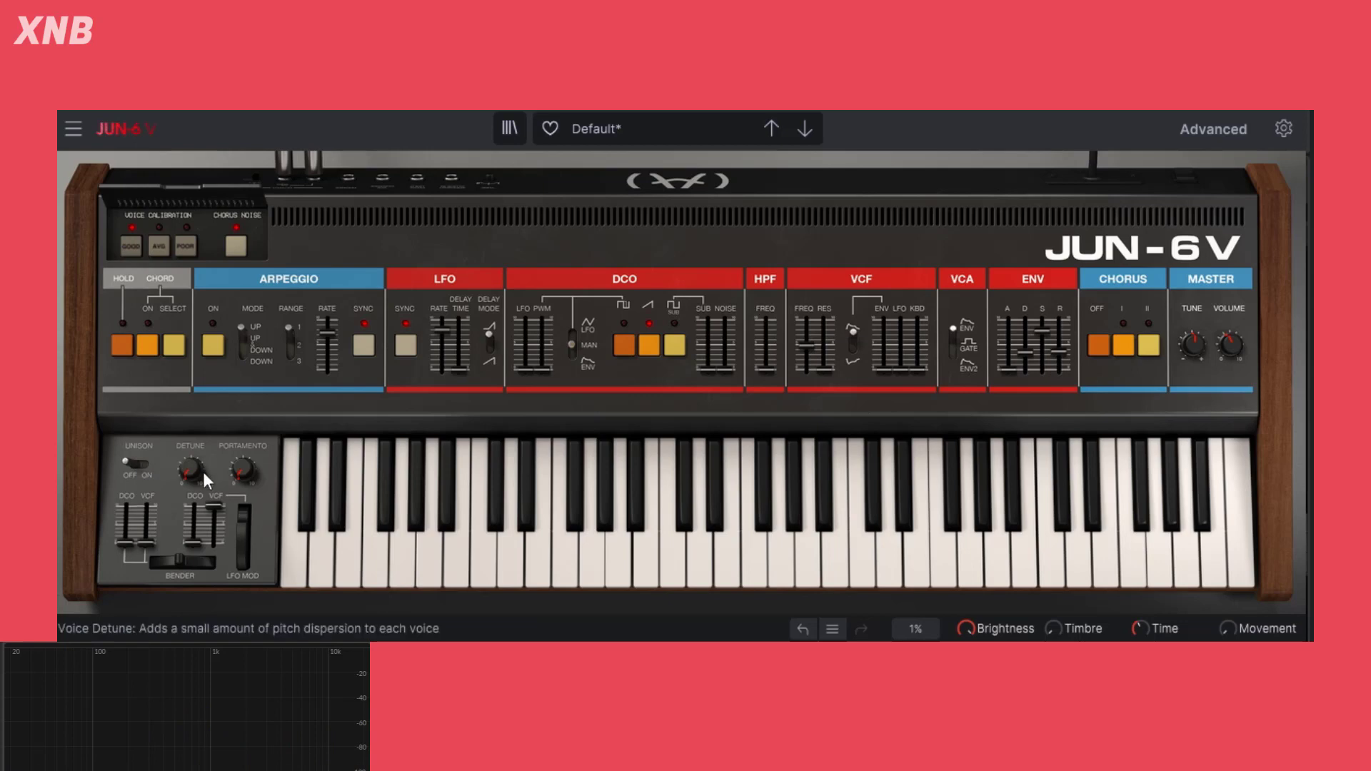
drag(201, 474, 201, 472)
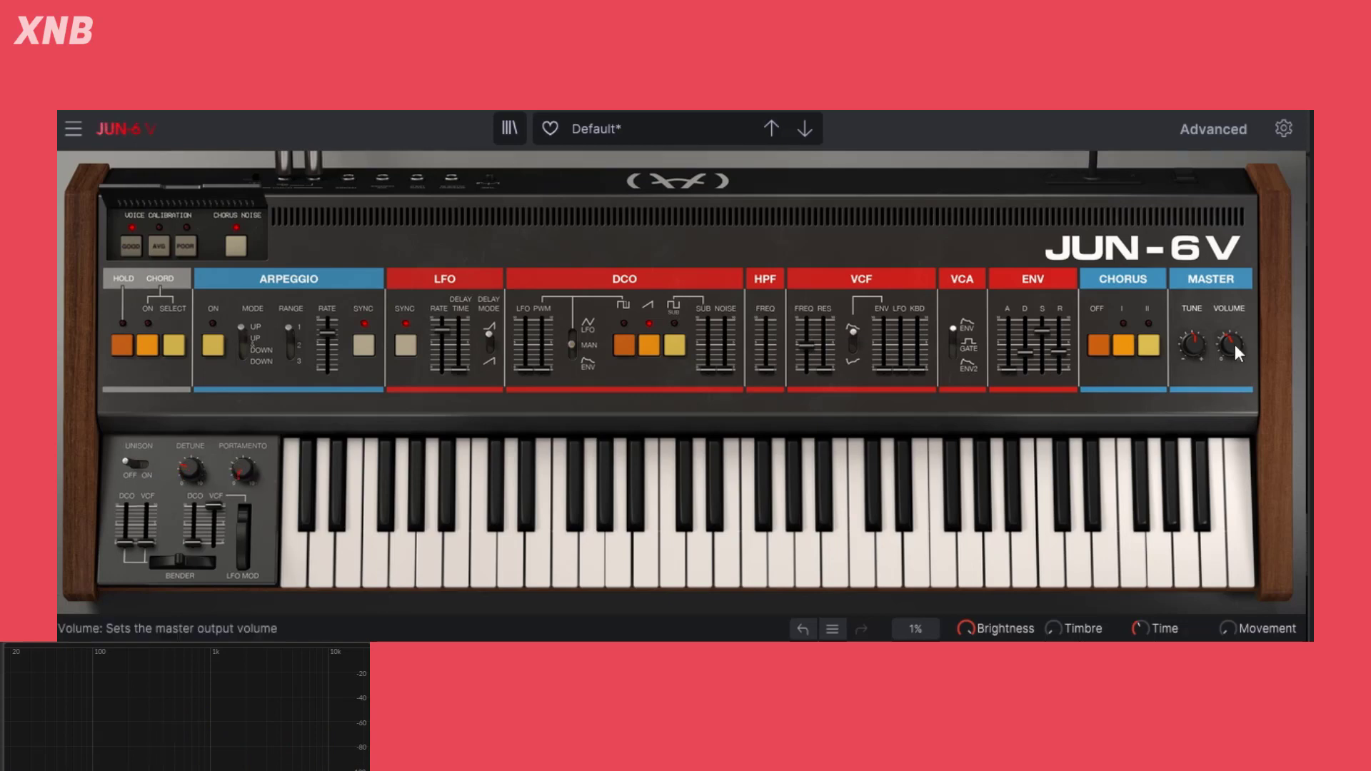
Thicken the patch with a higher DCO Sub level and Chorus I, and set the Reverb Dry/Wet to about 0.124
drag(203, 546, 203, 542)
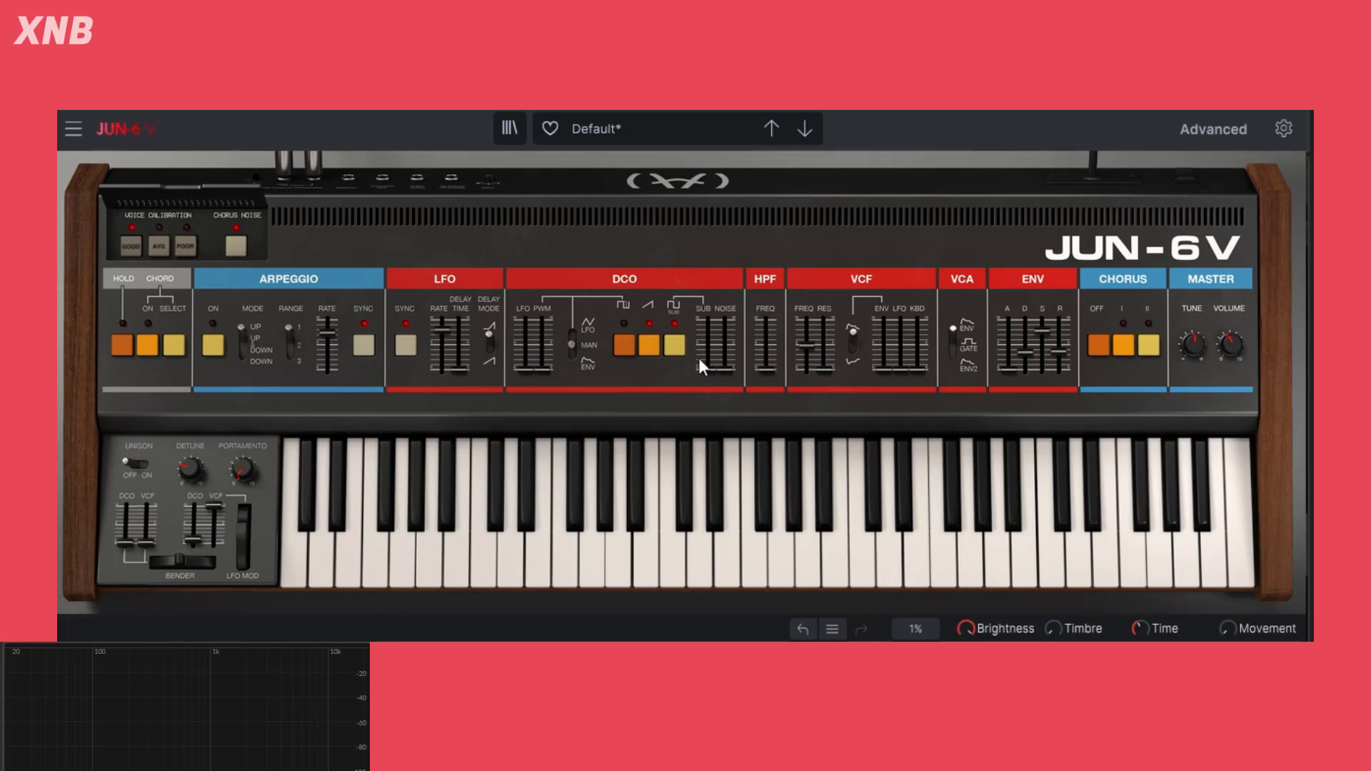
drag(699, 358, 699, 340)
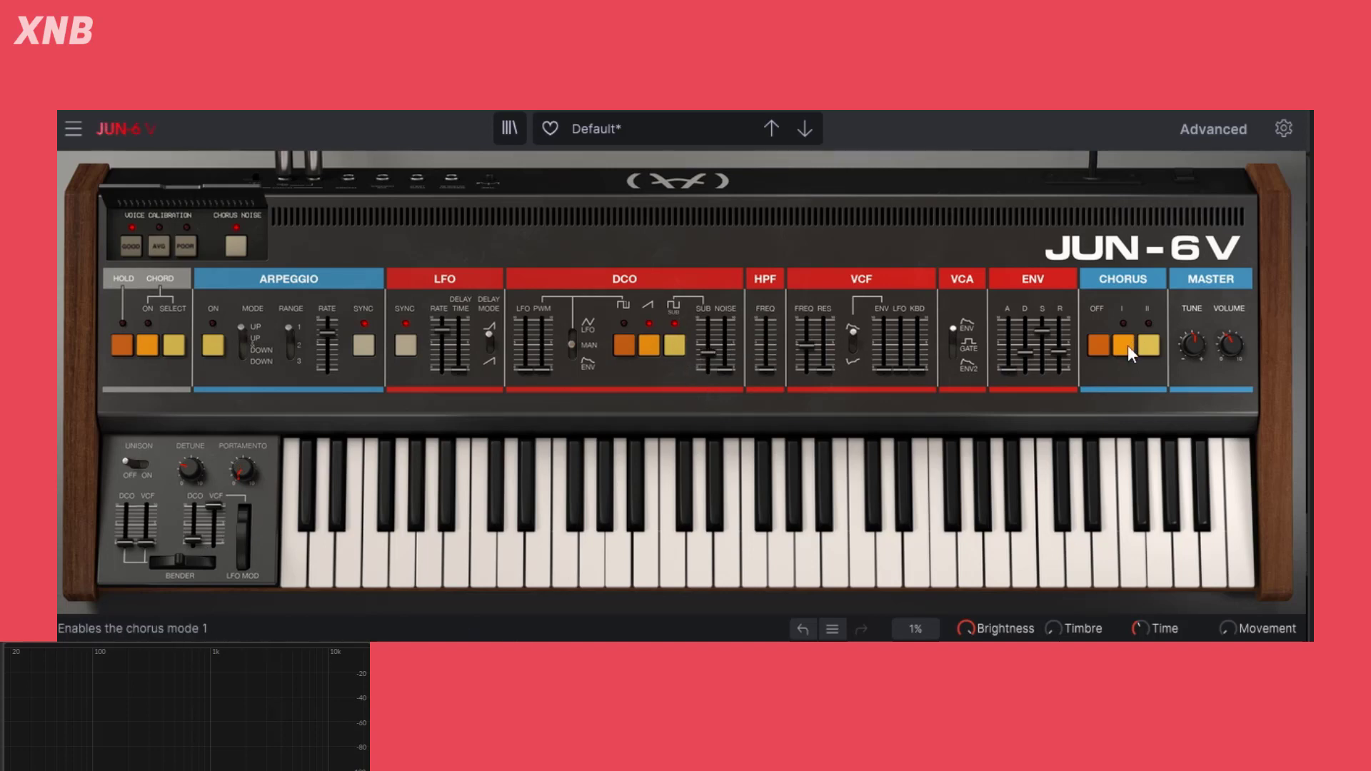
click(1214, 131)
click(1226, 309)
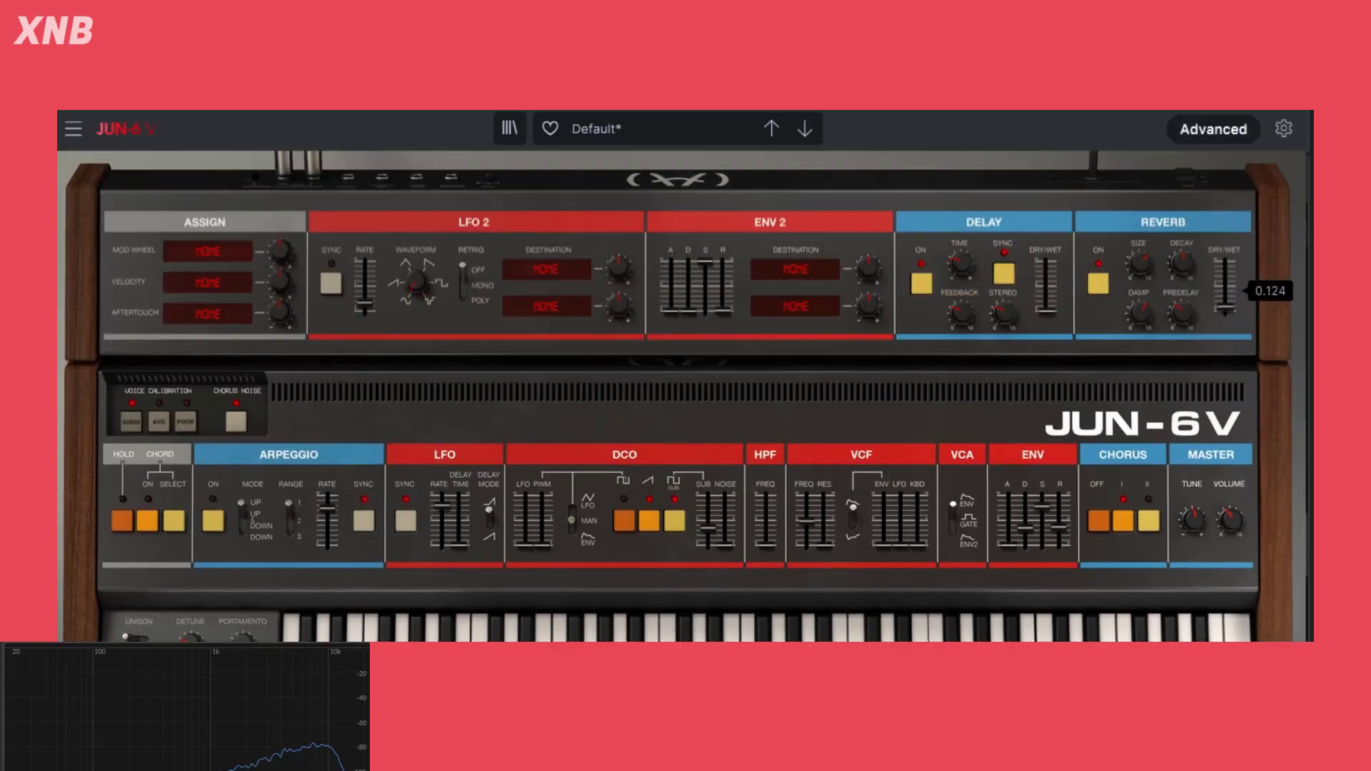
drag(1226, 308, 1225, 298)
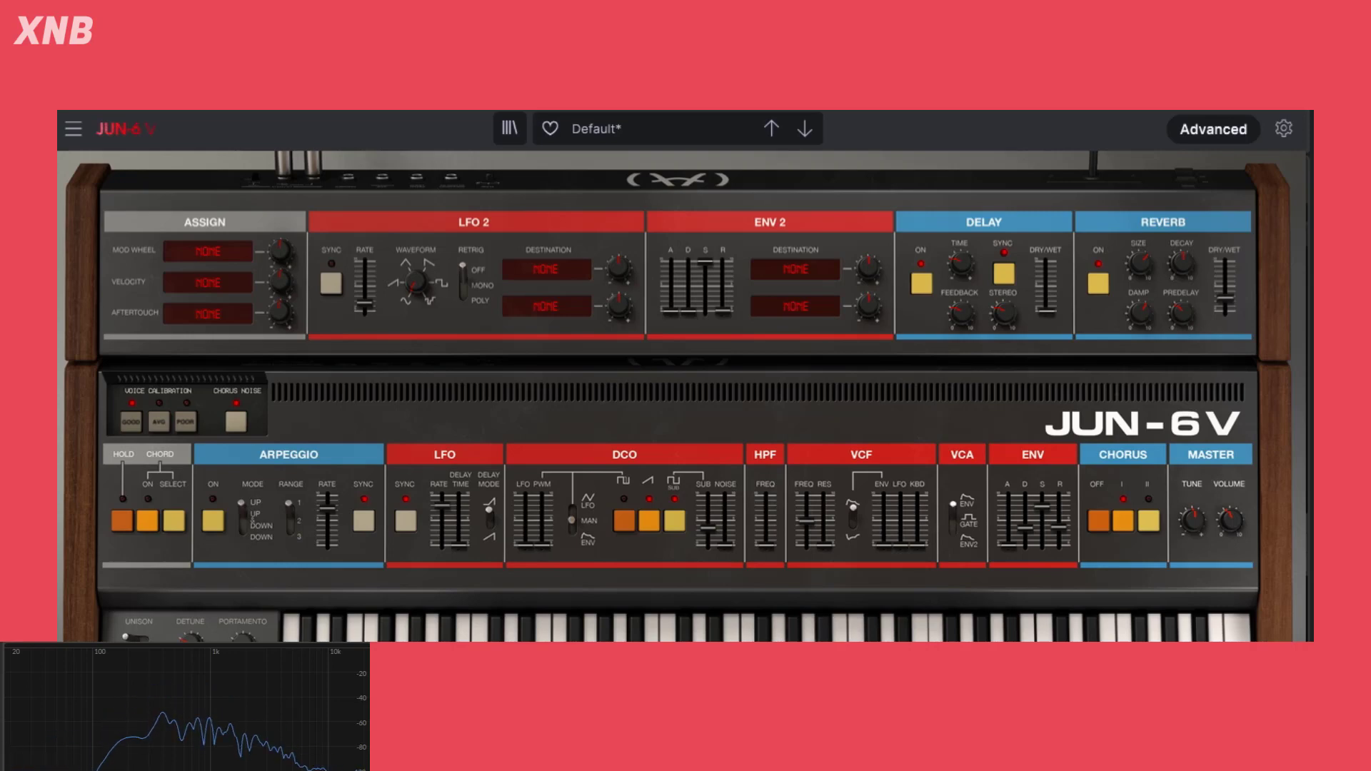
click(1214, 130)
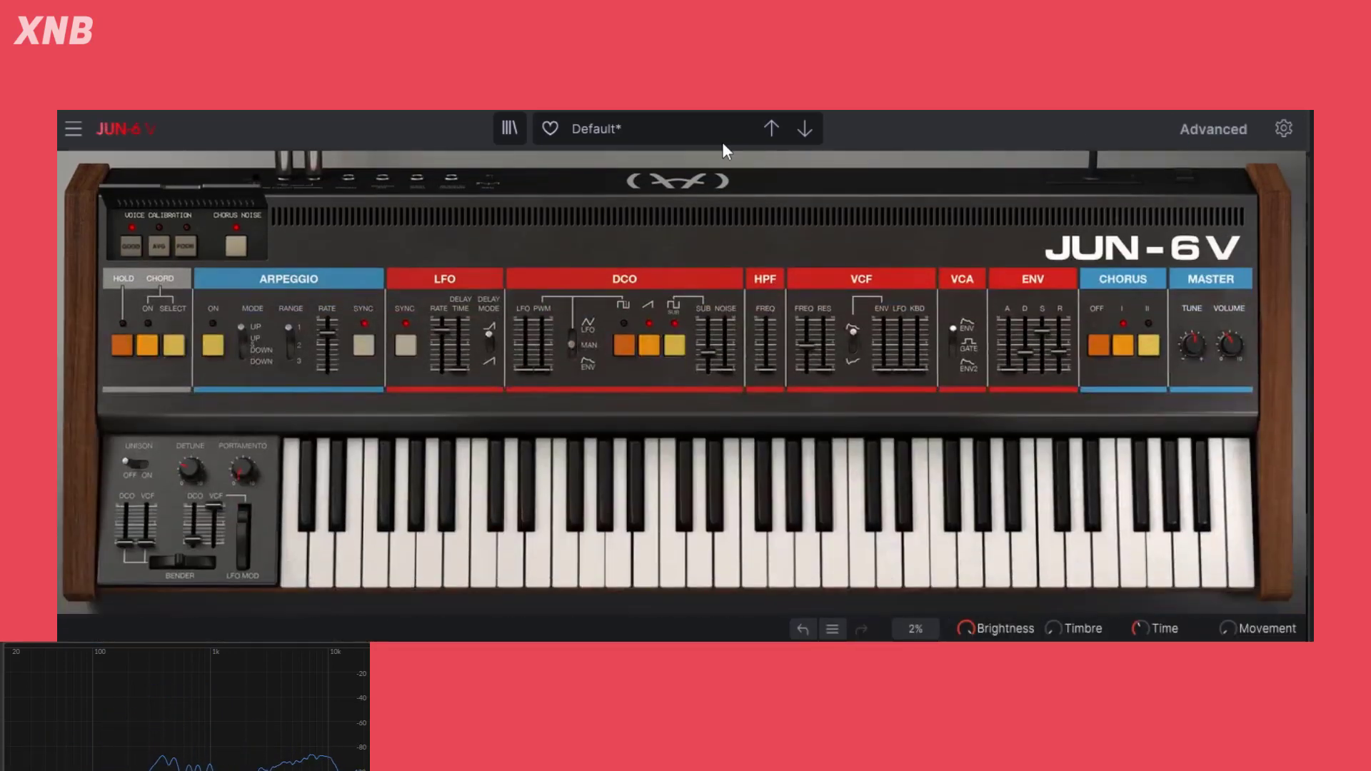
Reload the Default template preset and lower the LFO Mod DCO amount to its minimum
click(602, 132)
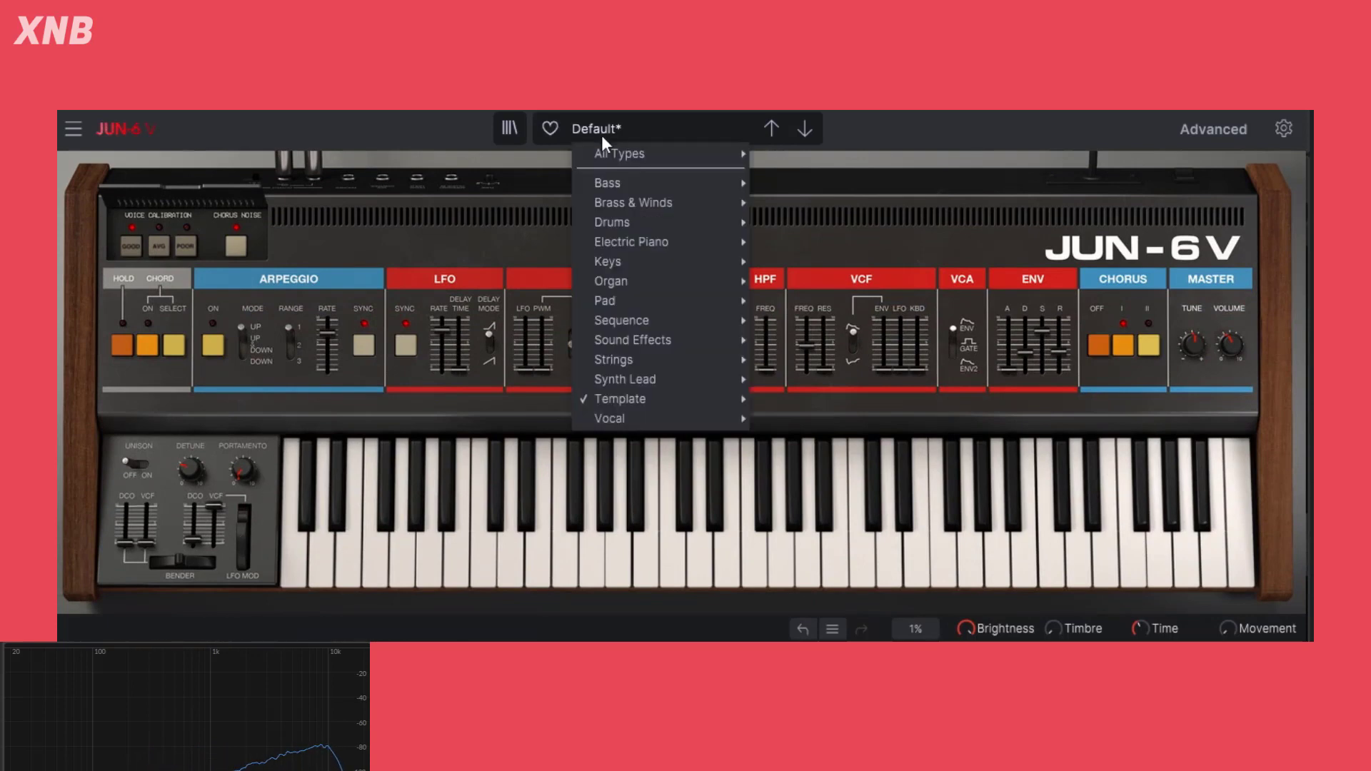
mouse_move(640, 400)
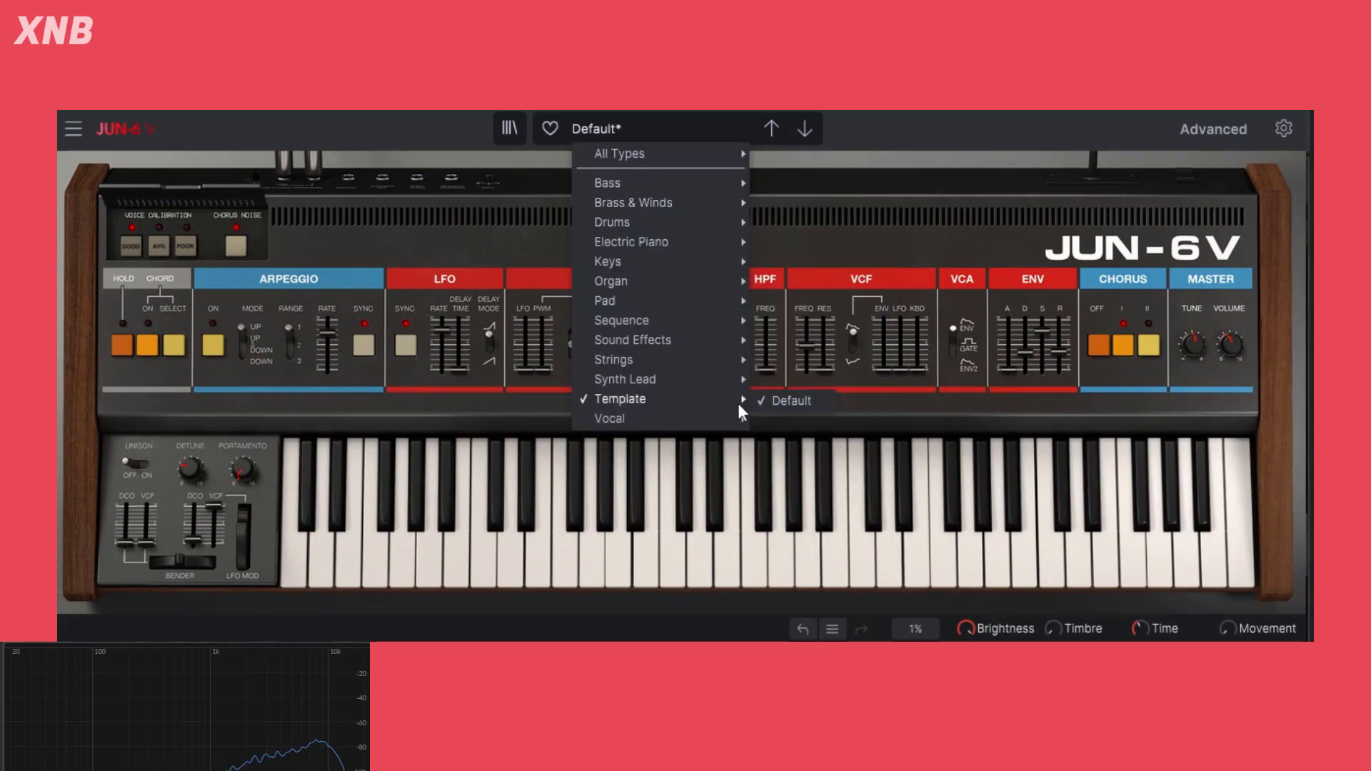
click(822, 404)
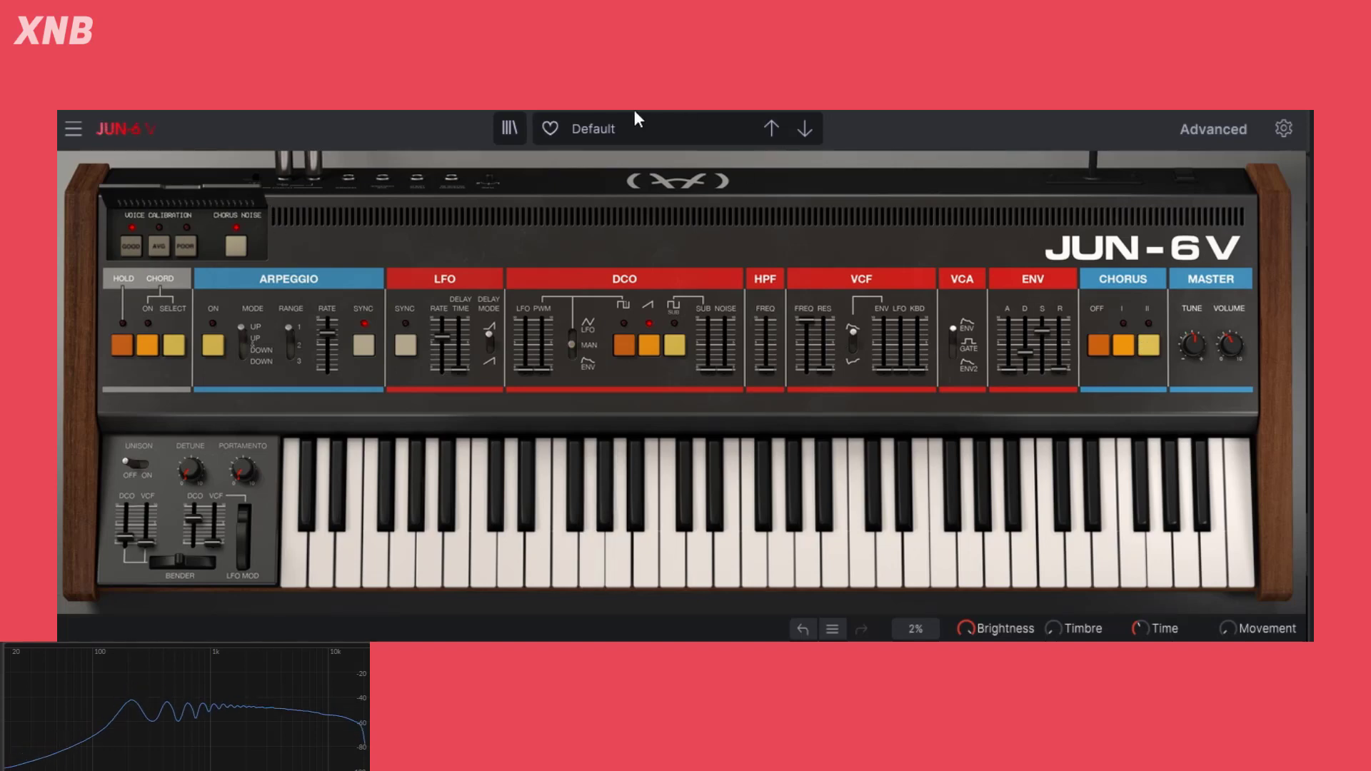
drag(193, 519, 193, 541)
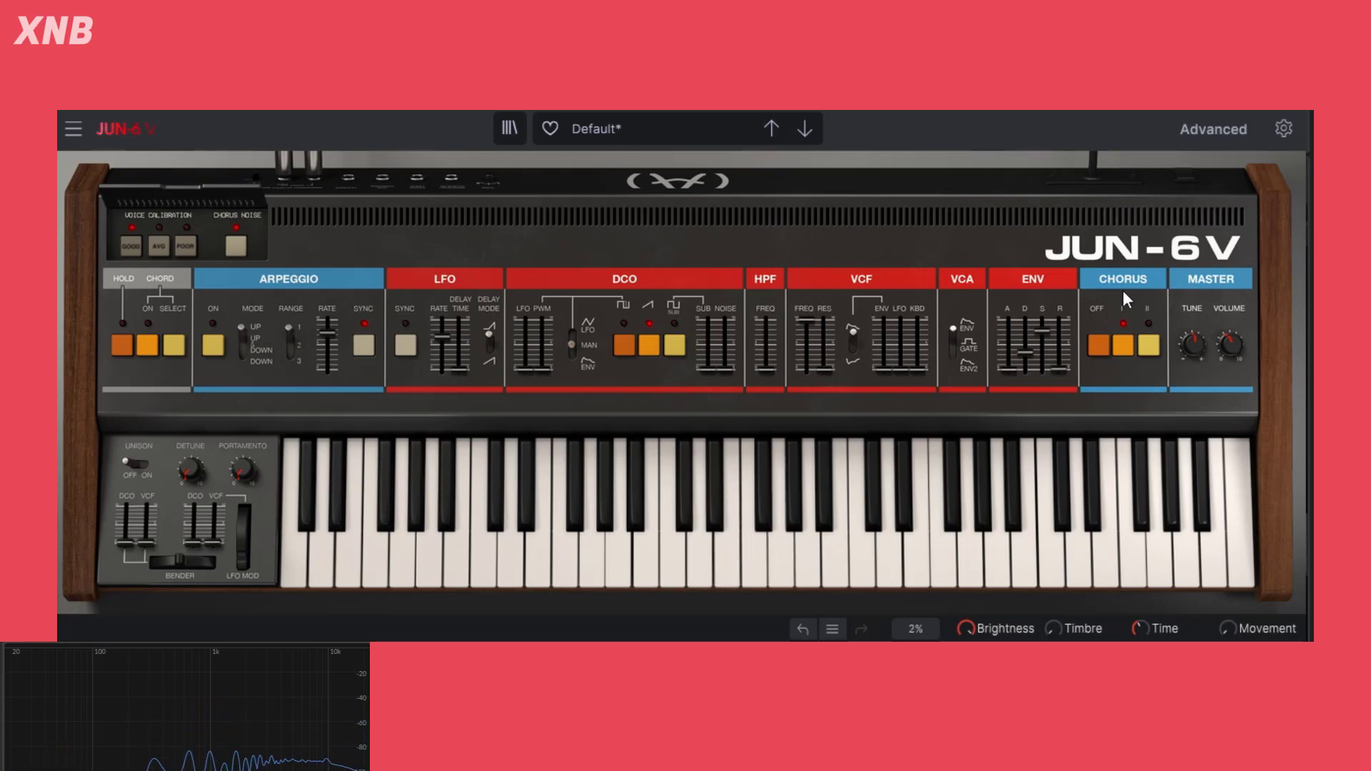
Switch between Chorus modes II and I to compare them, and turn the chorus off
click(1146, 342)
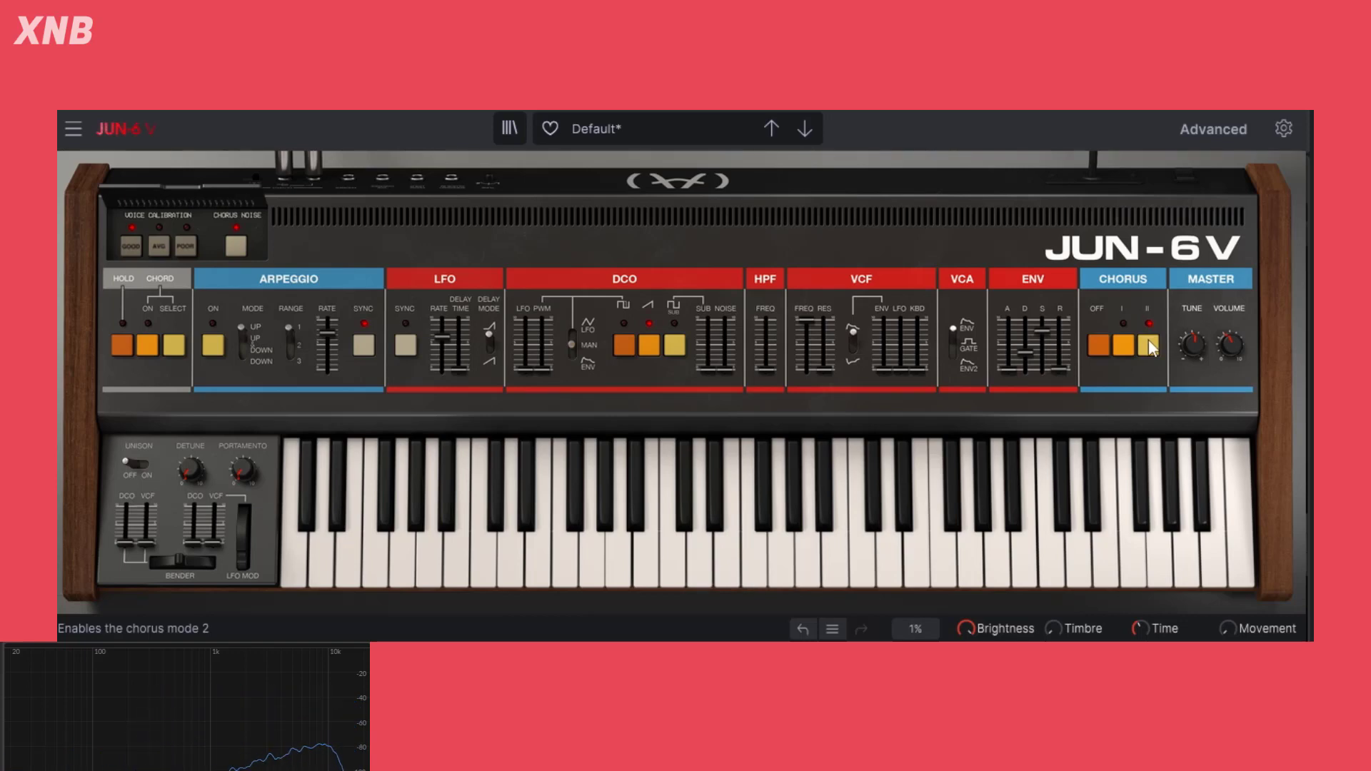
click(1129, 341)
click(1151, 344)
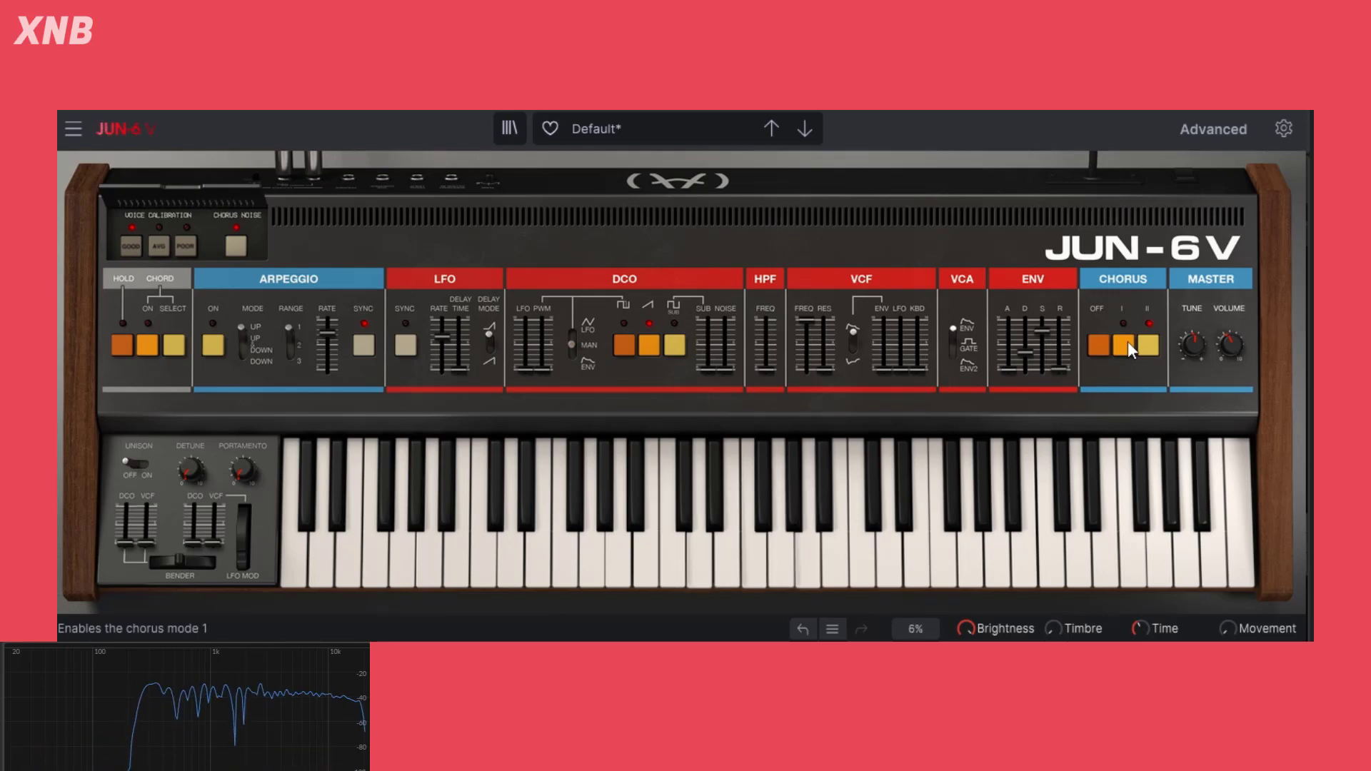
click(1099, 347)
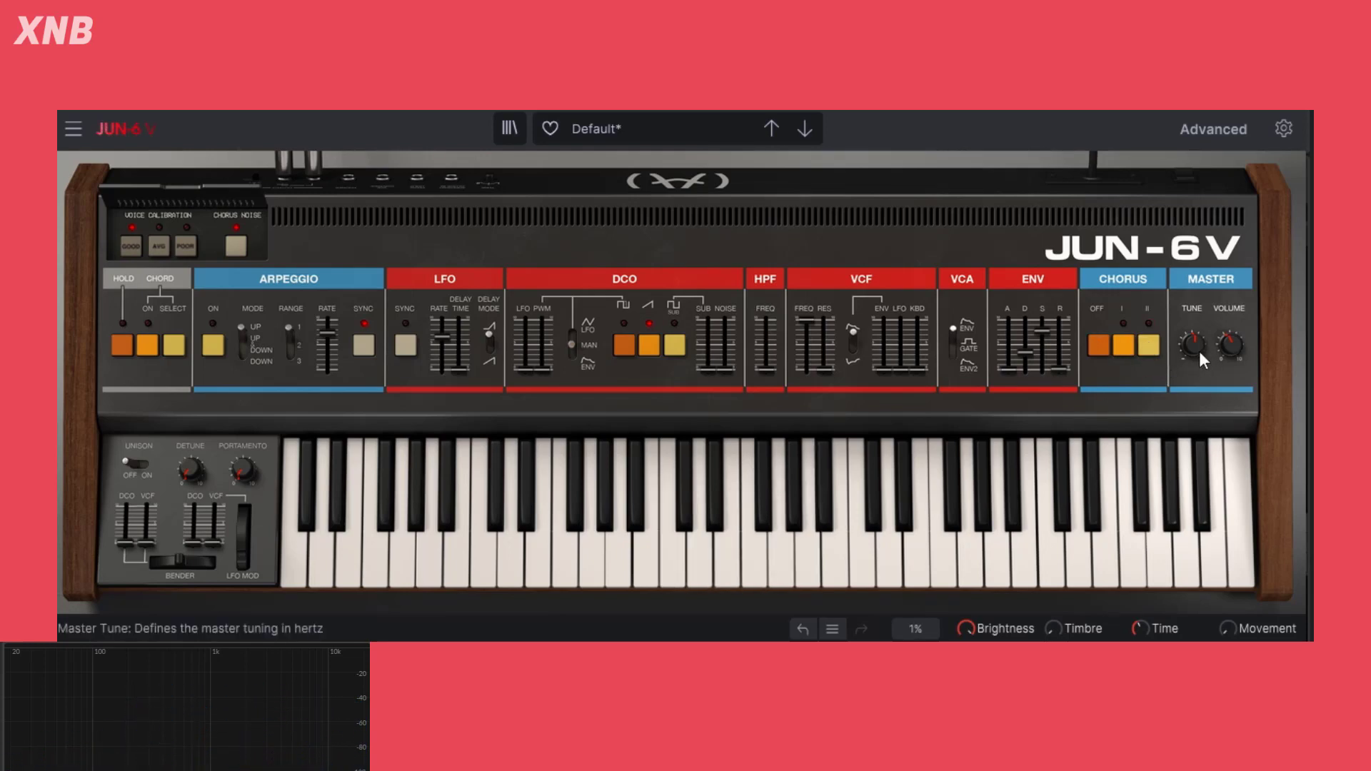
Lower the master Tune to 424 Hz, reset it to 440 Hz, and vary the tuning again
mouse_move(1193, 347)
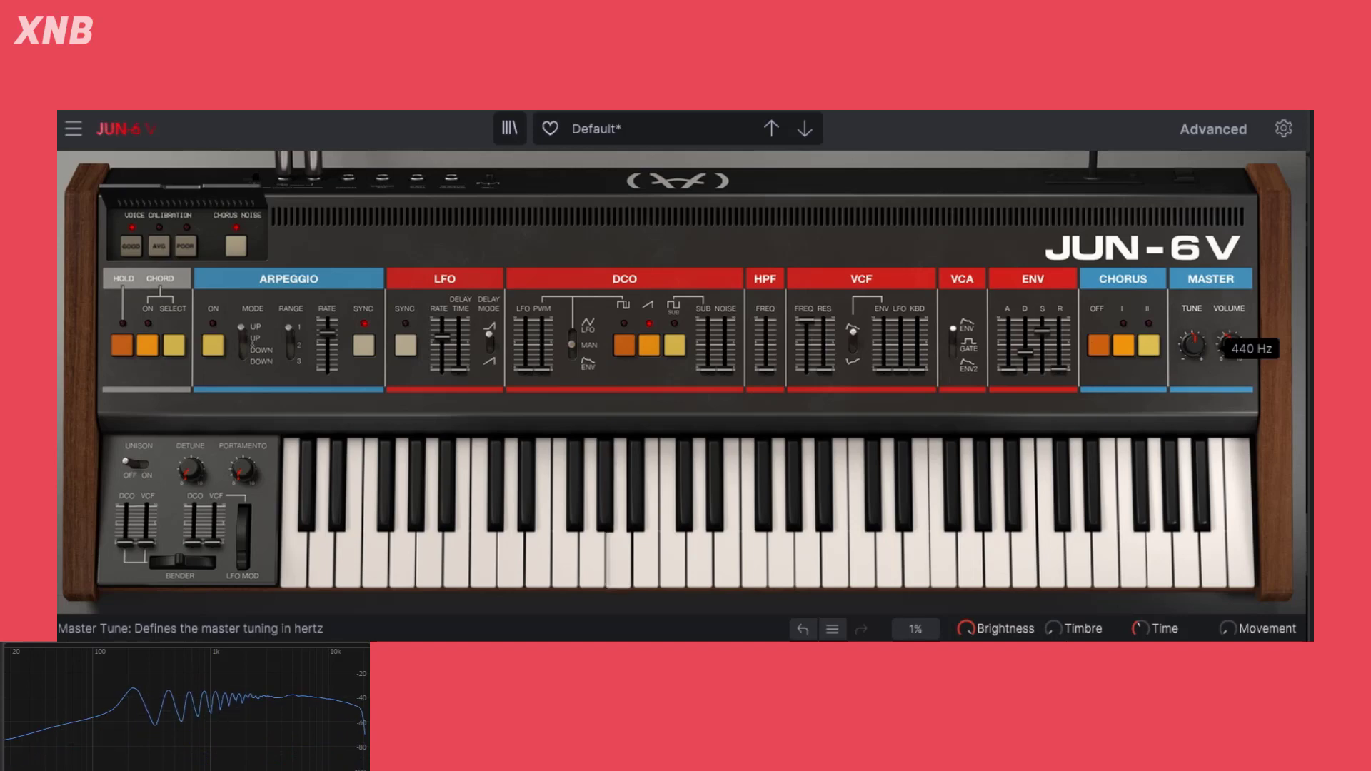
drag(1192, 347, 1193, 332)
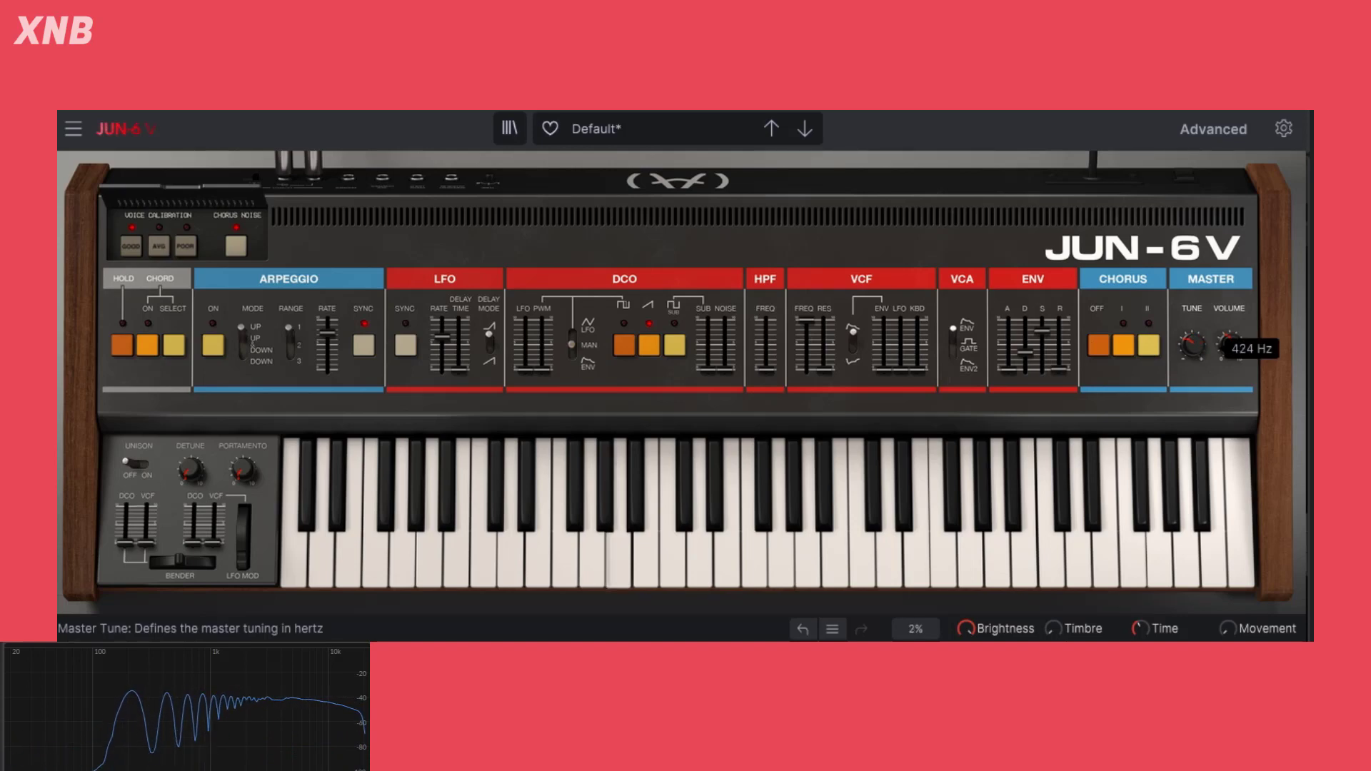
double_click(1193, 345)
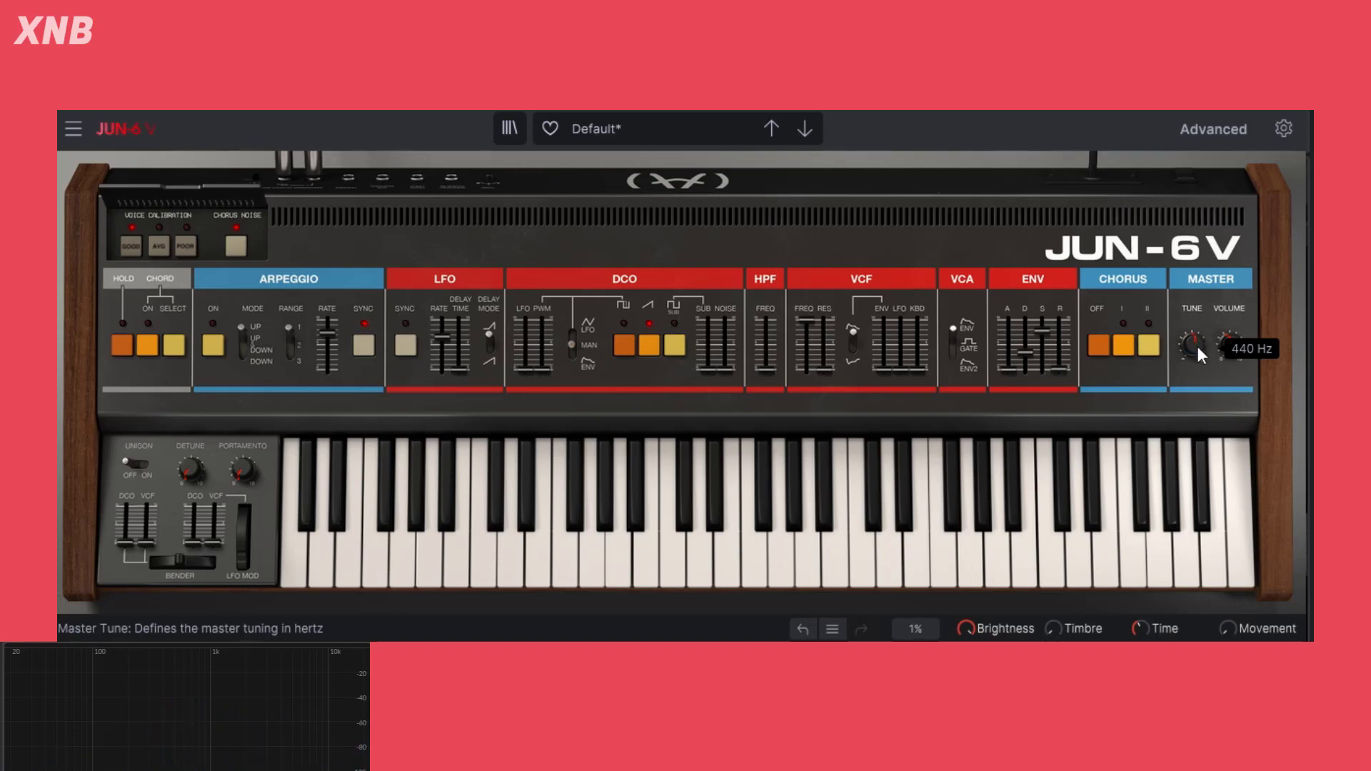
drag(1194, 347, 1194, 340)
double_click(1192, 346)
drag(1194, 342, 1193, 333)
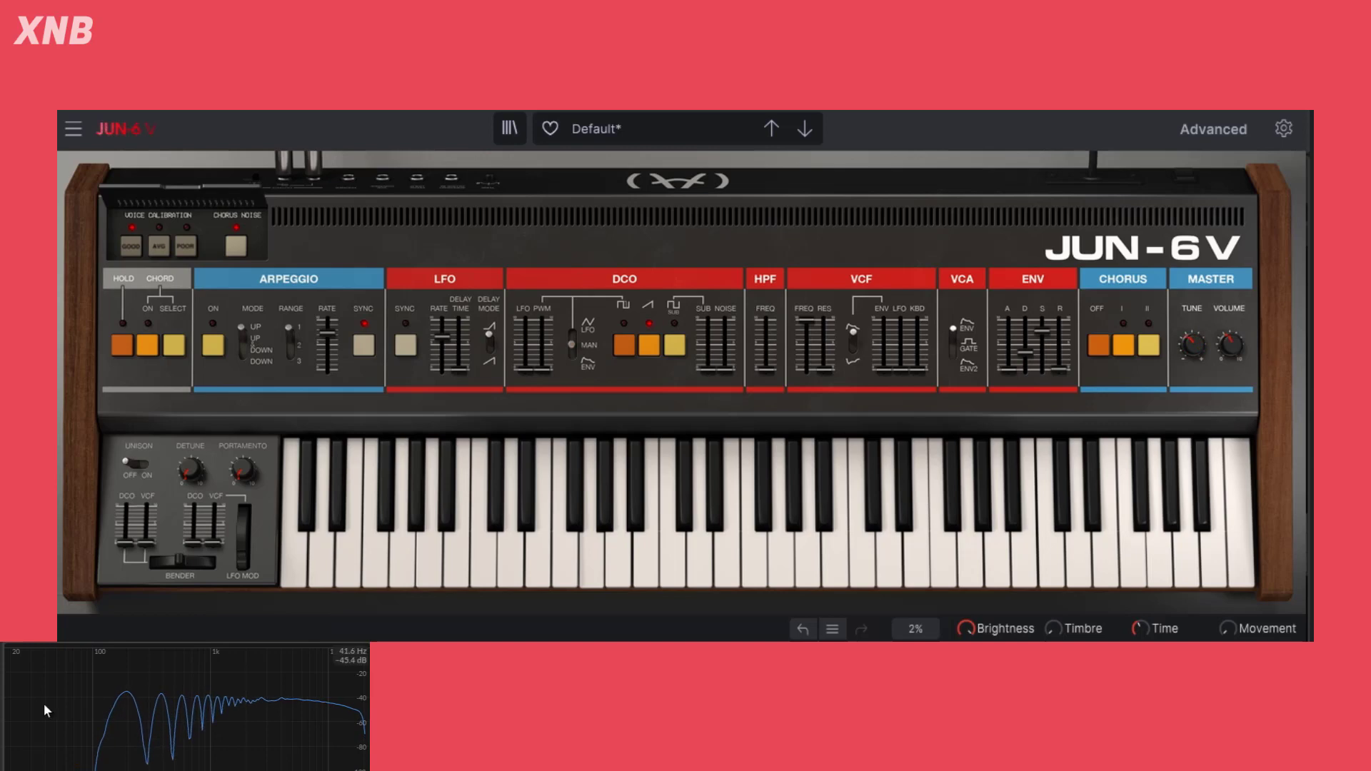
drag(1194, 346, 1193, 357)
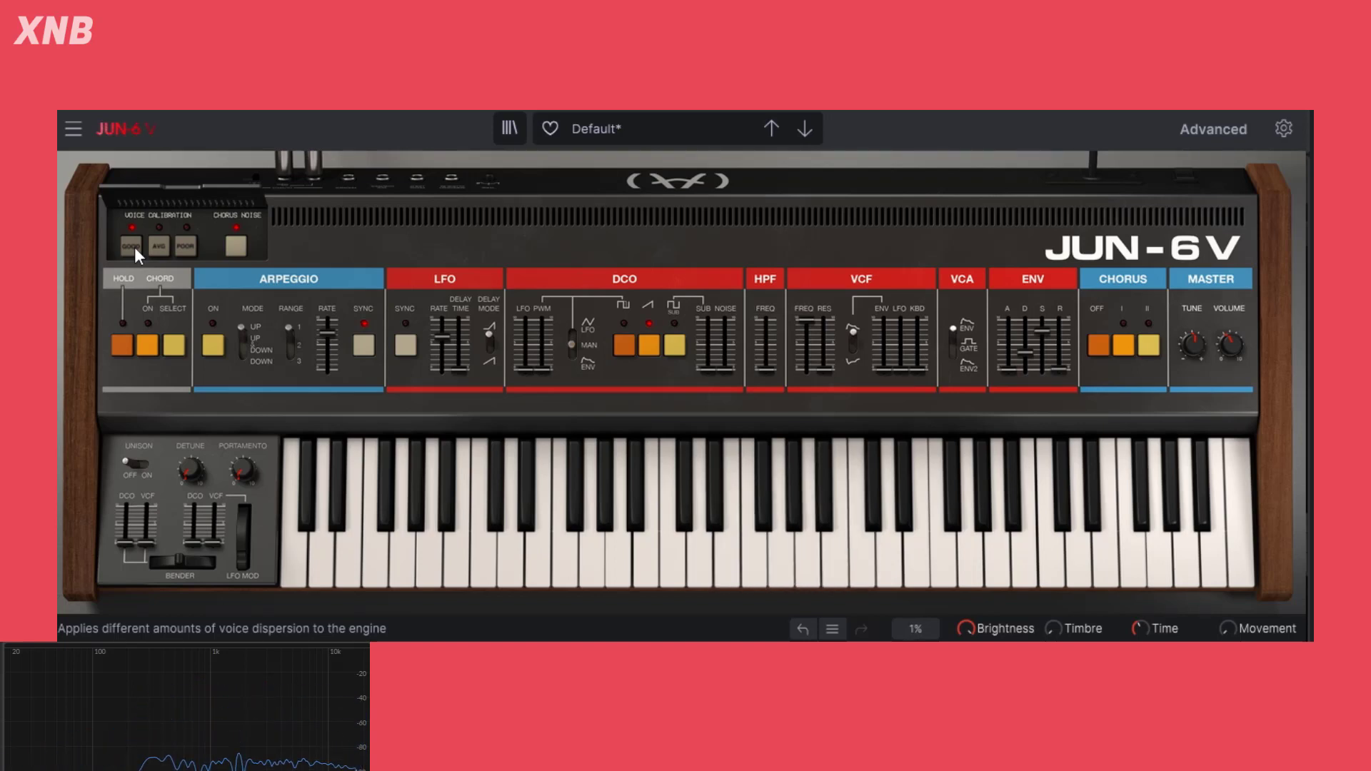
Set the Voice Calibration to AVG with a slightly lower VCF cutoff, and turn on Unison with reduced Detune
click(158, 249)
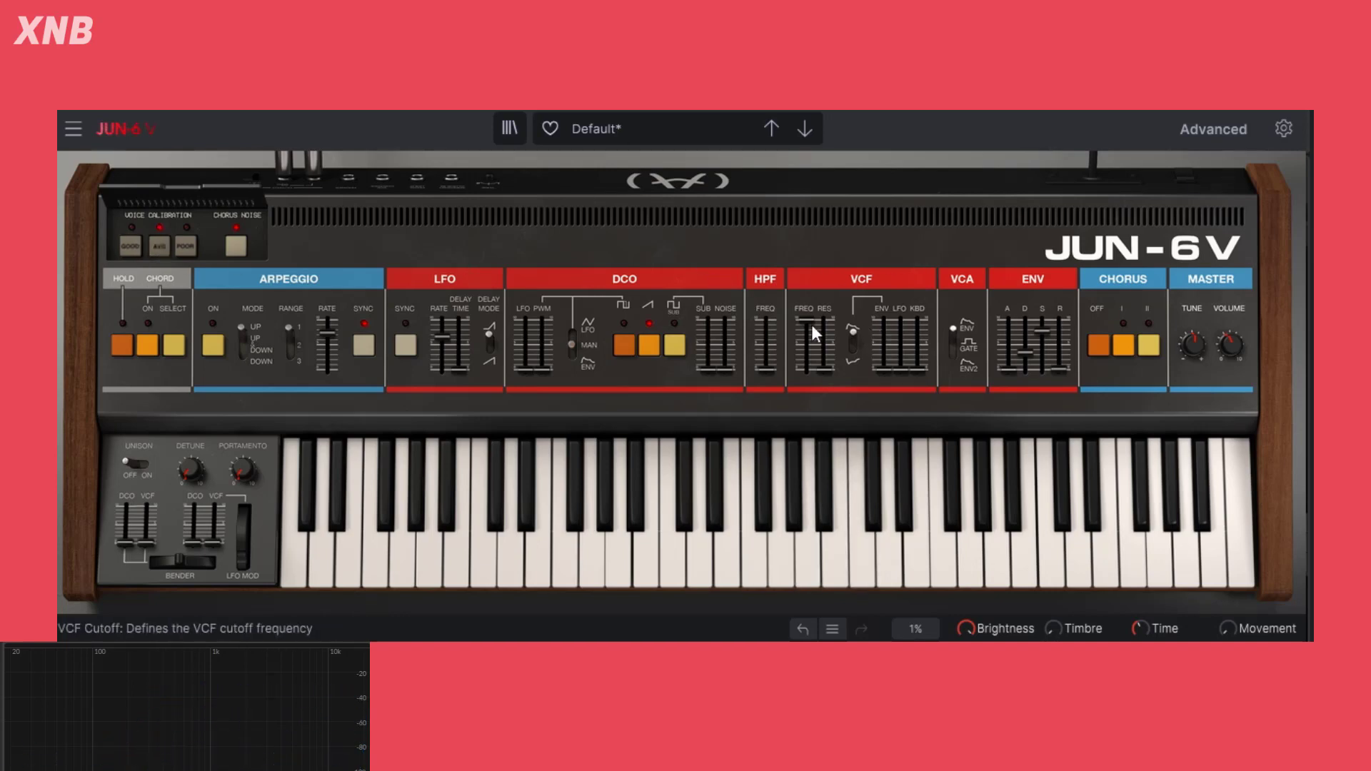
drag(807, 322, 807, 324)
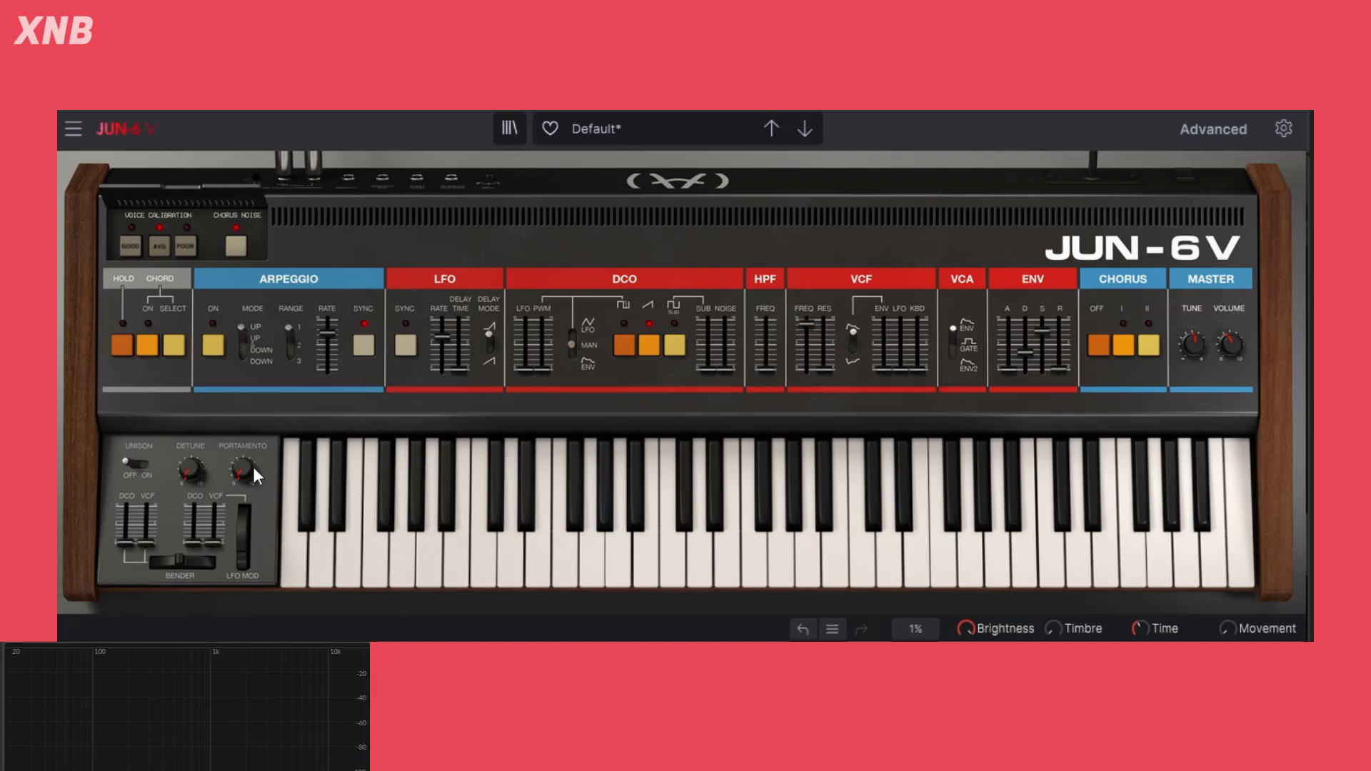
click(143, 463)
drag(196, 477, 165, 482)
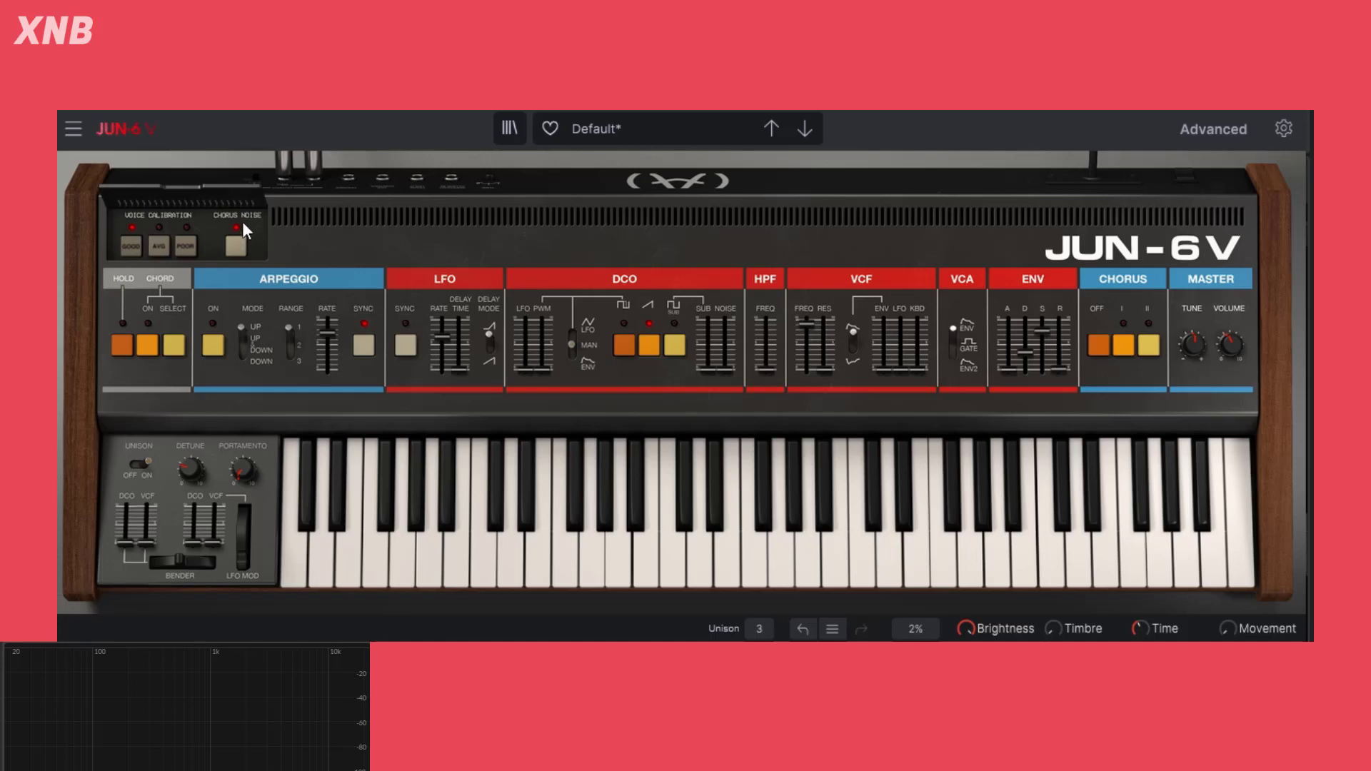
Enable Chorus II with the DCO sawtooth off, turn off Chorus Noise, and show the advanced controls
click(1158, 342)
click(650, 342)
click(237, 247)
click(1215, 129)
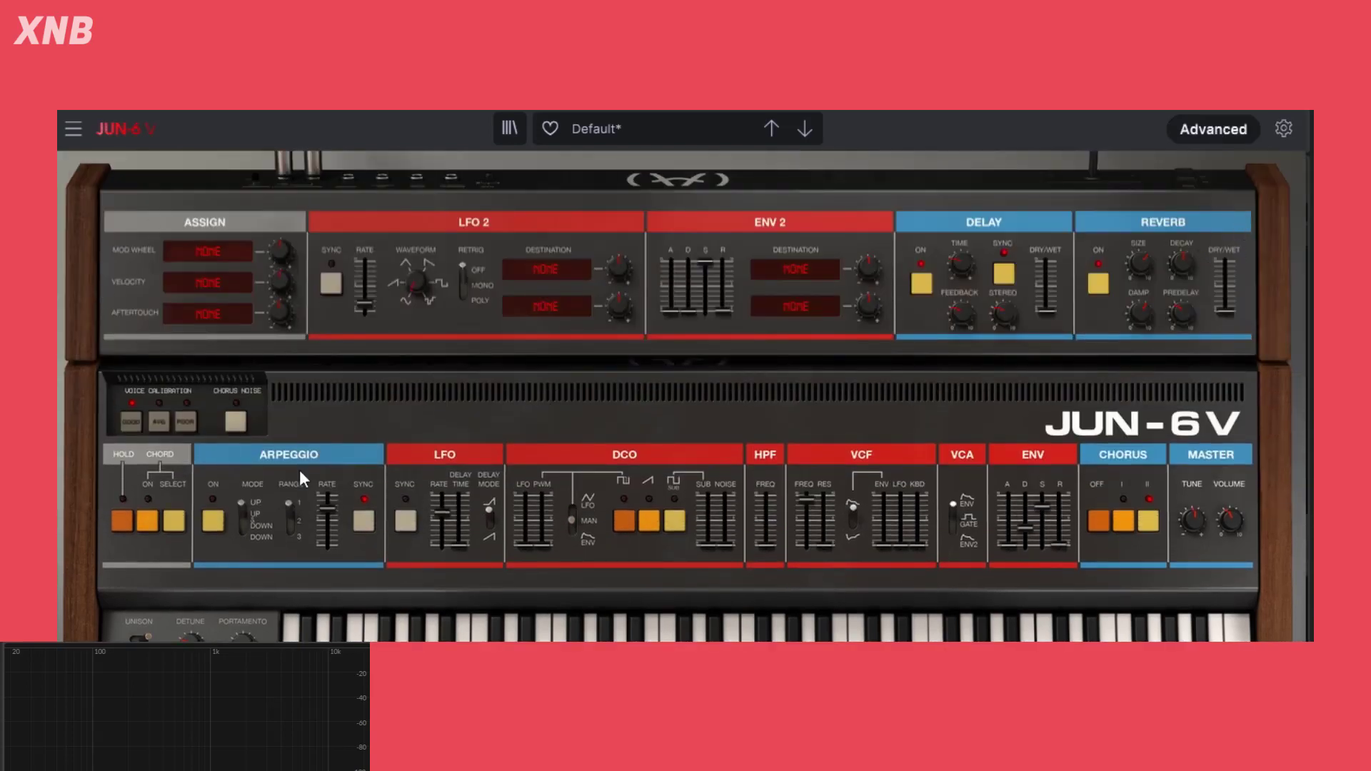